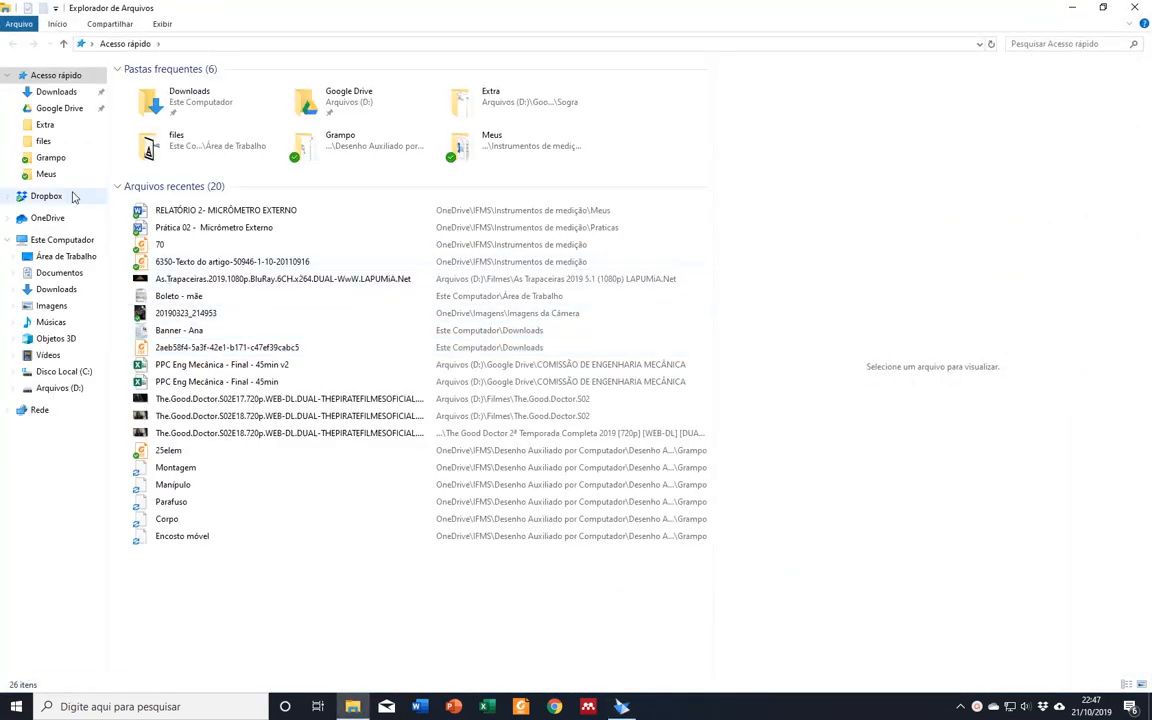
Step: Open the 25elem PDF from the Grampo folder
left_click(50, 158)
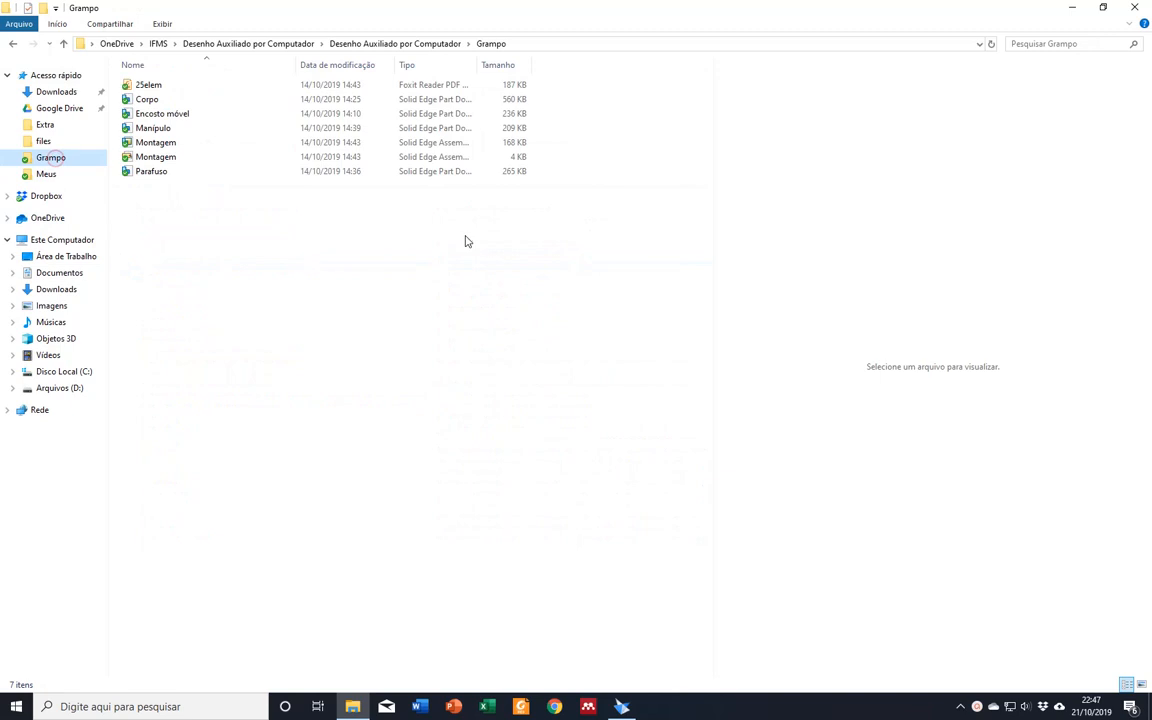
left_click(148, 87)
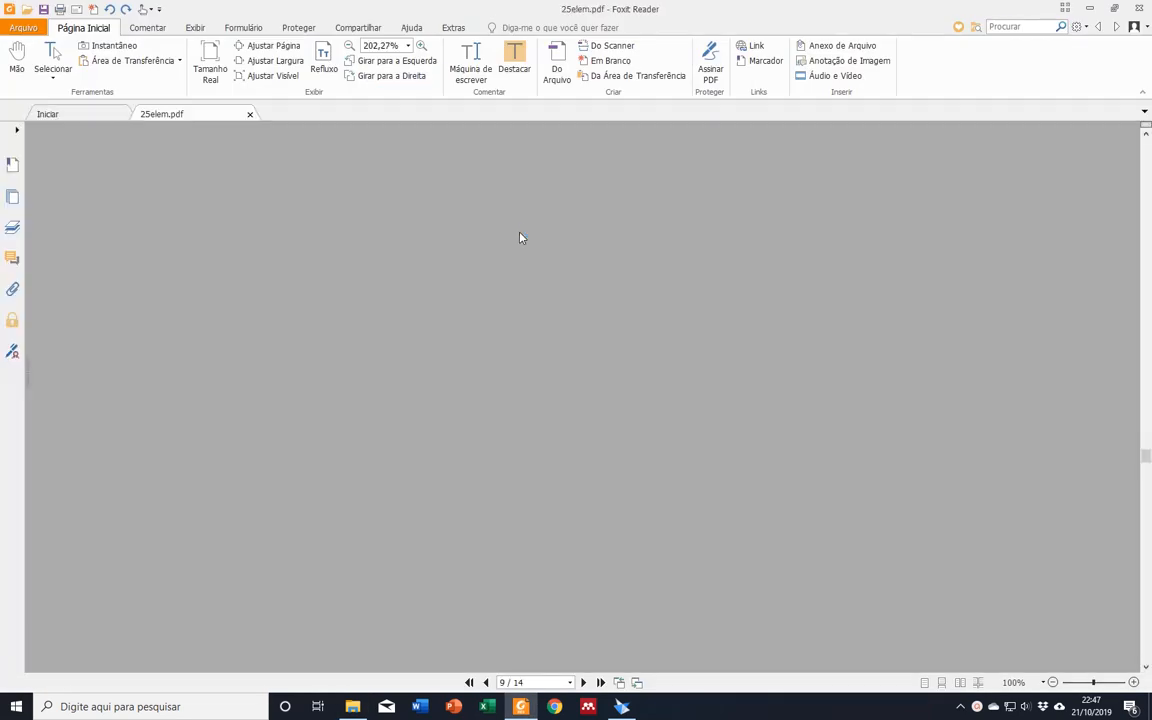
scroll(540, 229, "up", 2)
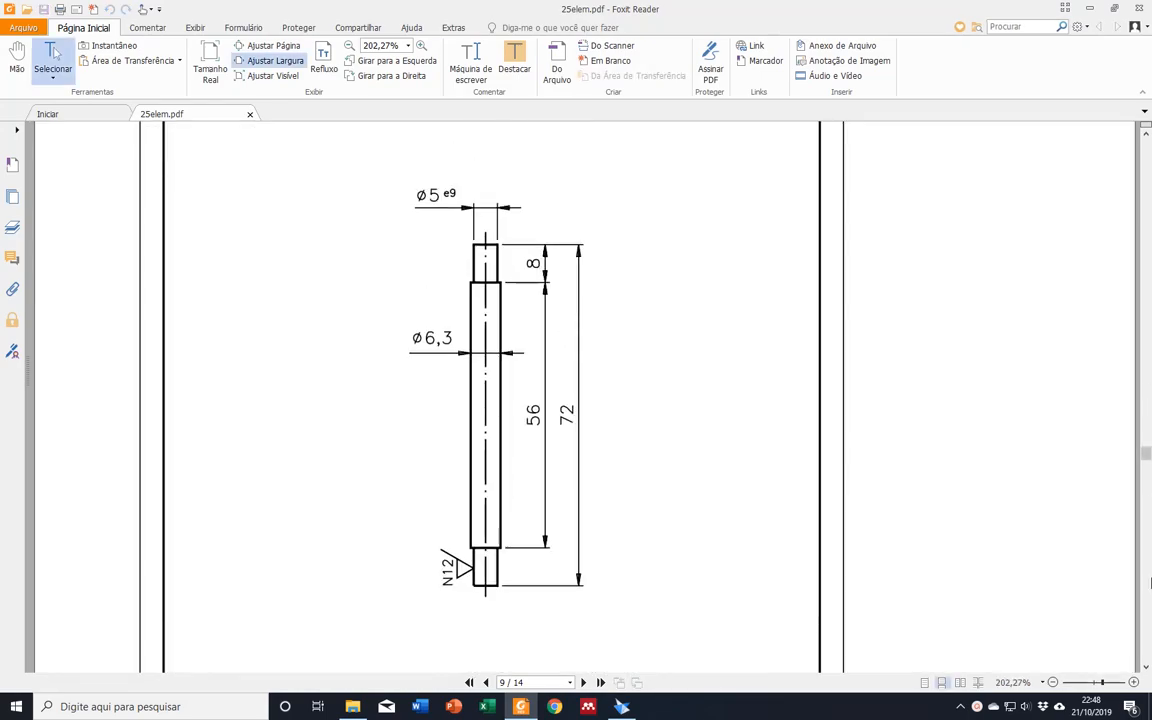
Step: Go back to the start of the PDF and examine the component drawing and legend of part 2, Encosto móvel
left_click_drag(1145, 457, 1149, 156)
scroll(1031, 133, "up", 3)
scroll(818, 414, "down", 10)
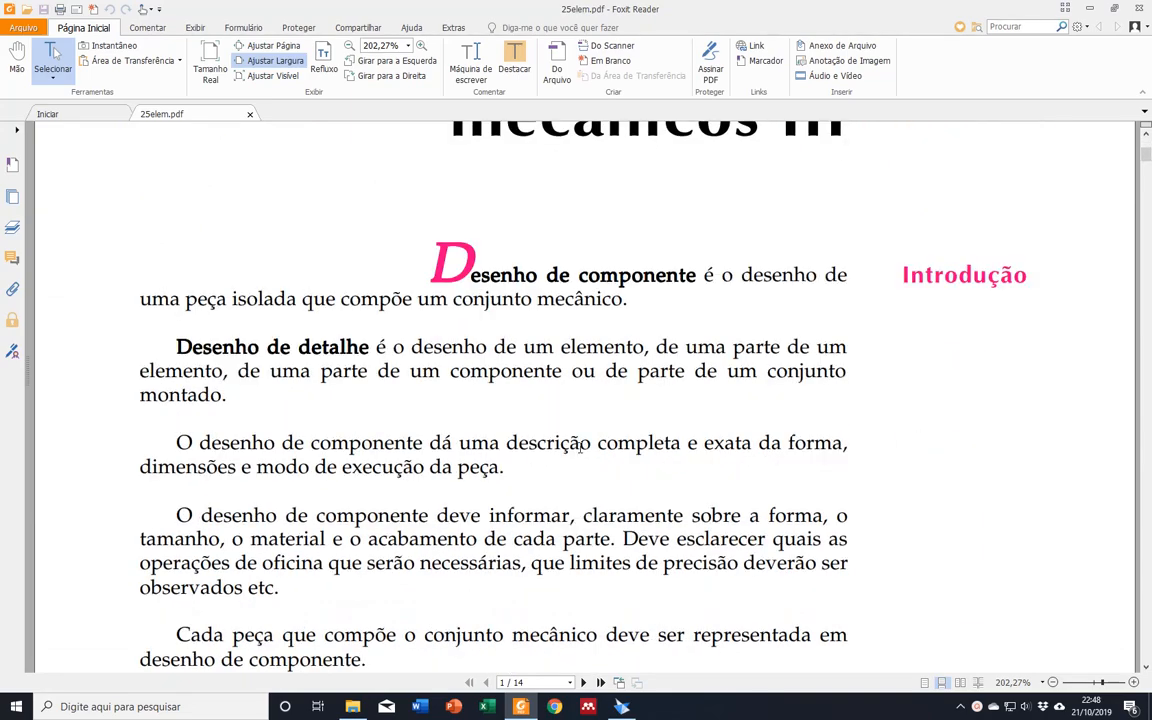
scroll(562, 490, "down", 13)
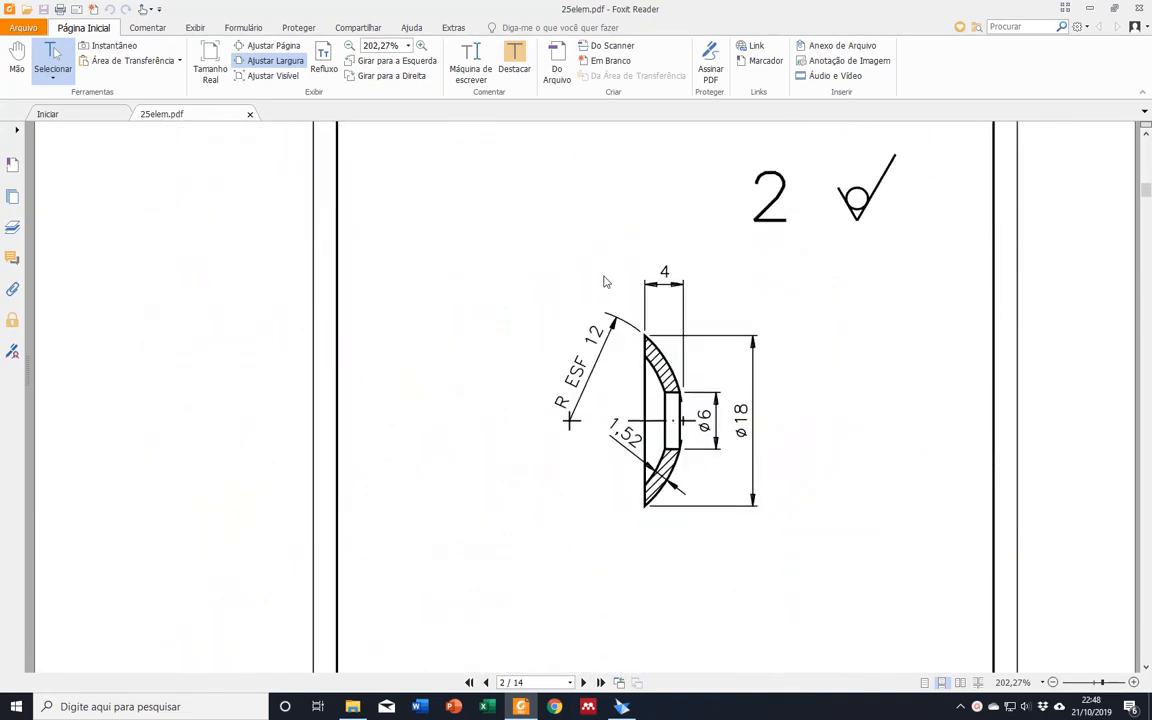
scroll(603, 281, "up", 3)
scroll(603, 287, "down", 3)
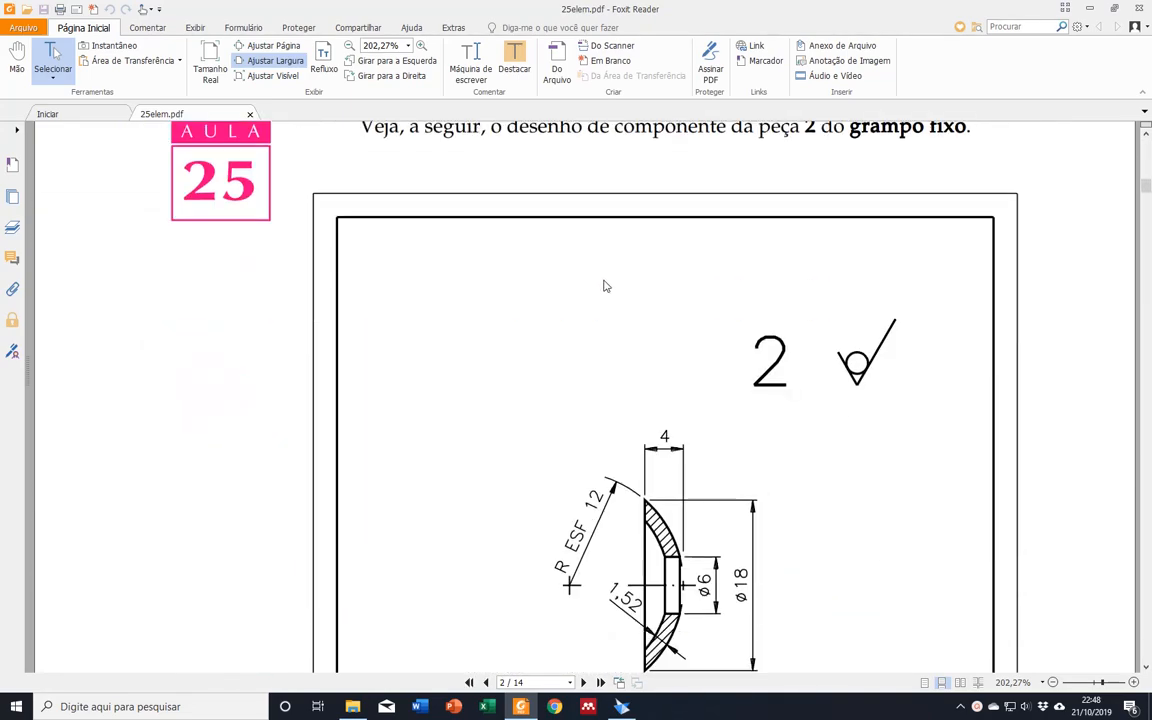
scroll(603, 287, "up", 5)
scroll(603, 286, "down", 5)
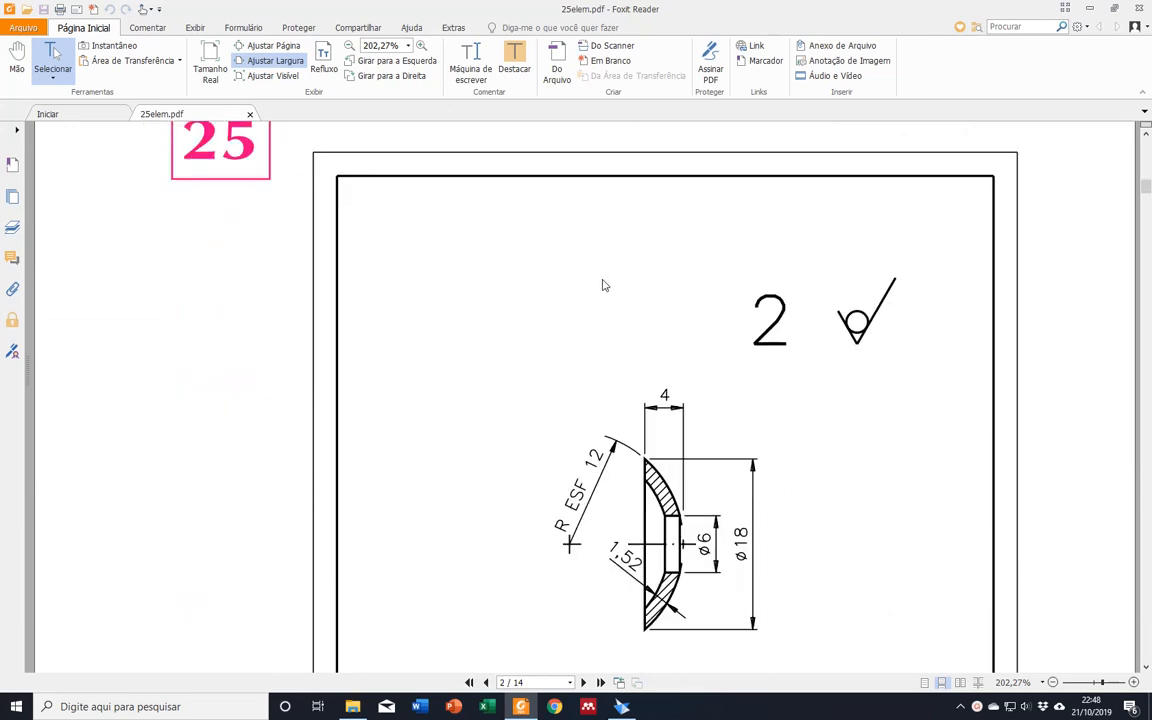
scroll(603, 286, "down", 5)
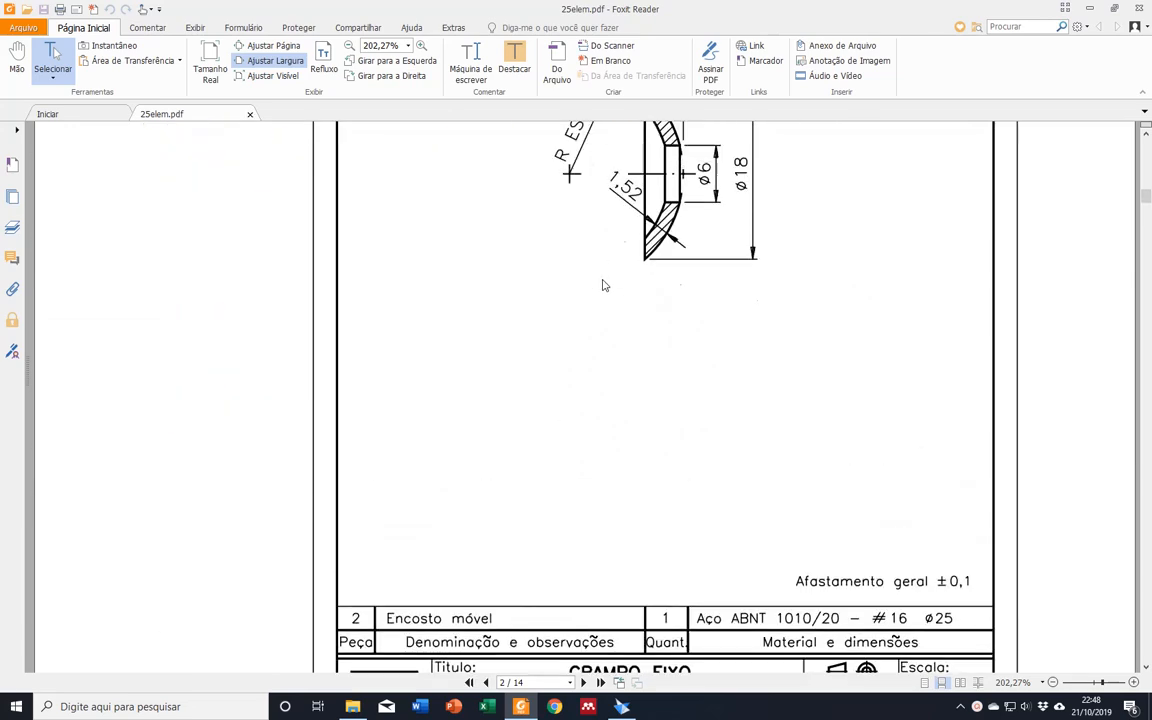
scroll(603, 286, "up", 2)
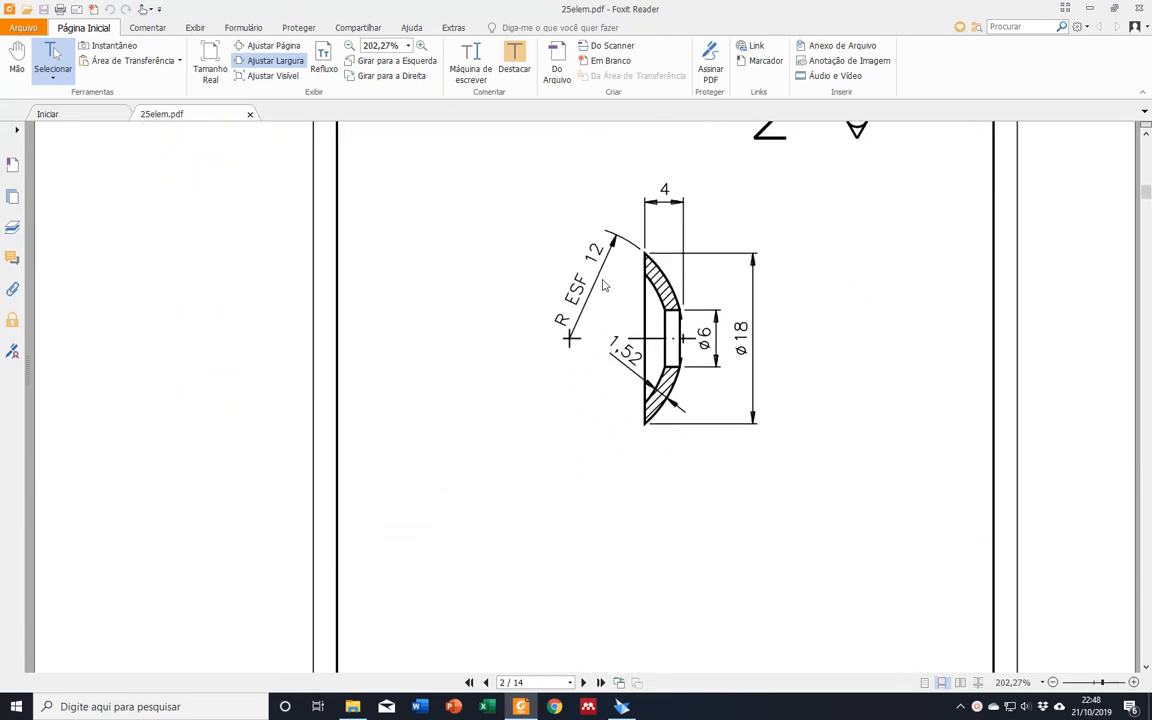
scroll(652, 268, "down", 4)
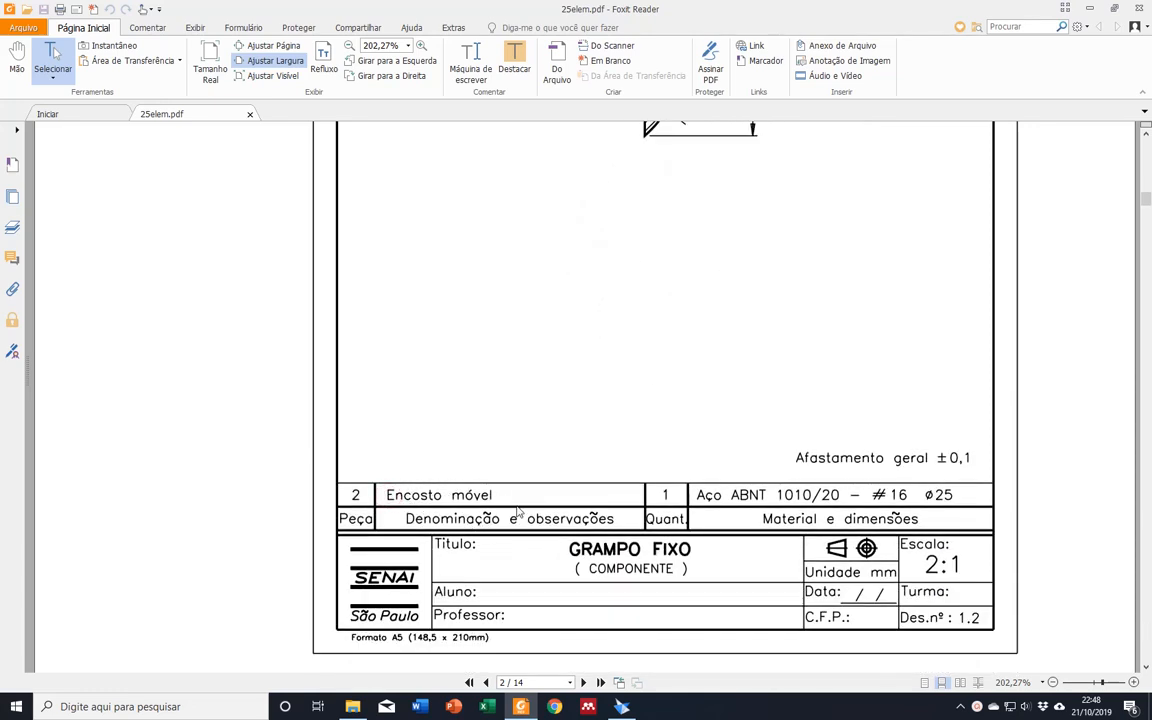
scroll(603, 440, "down", 3)
scroll(648, 283, "down", 8)
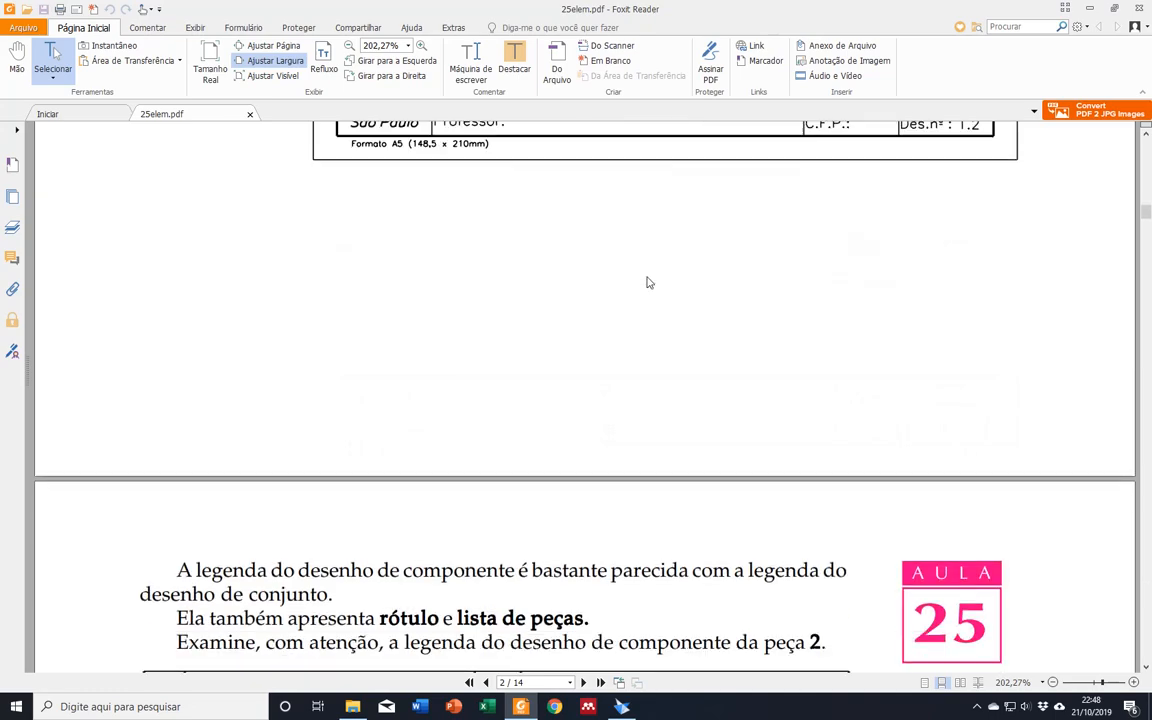
scroll(340, 300, "down", 10)
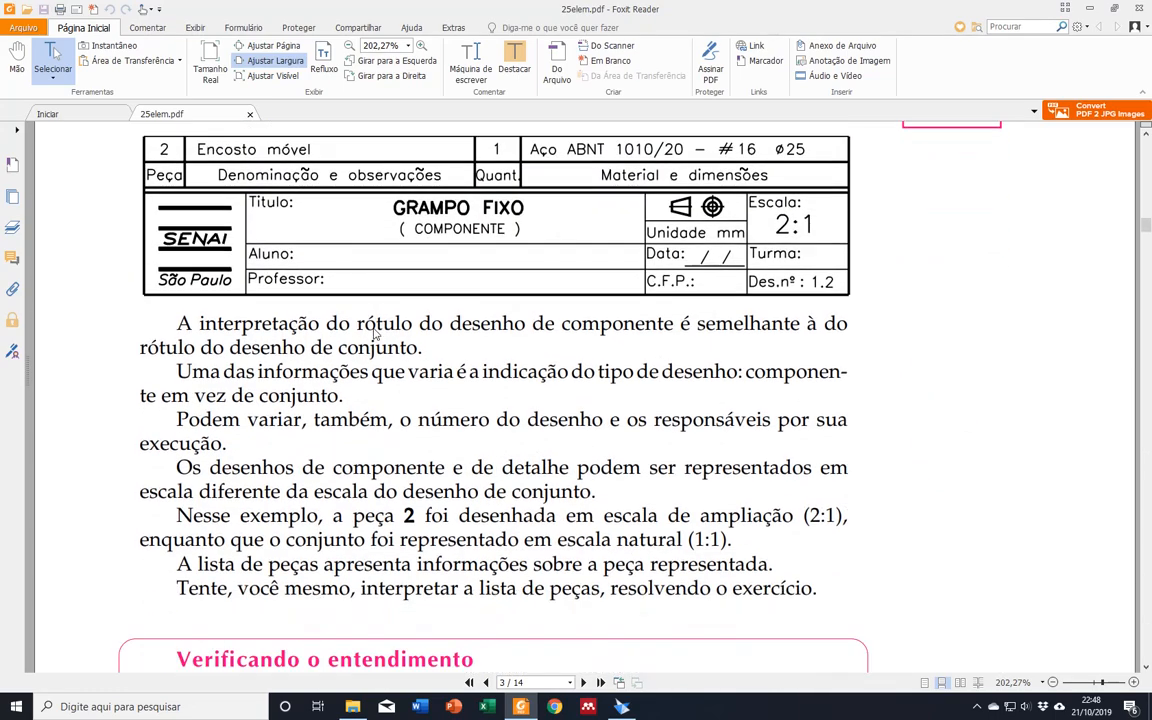
scroll(375, 325, "down", 20)
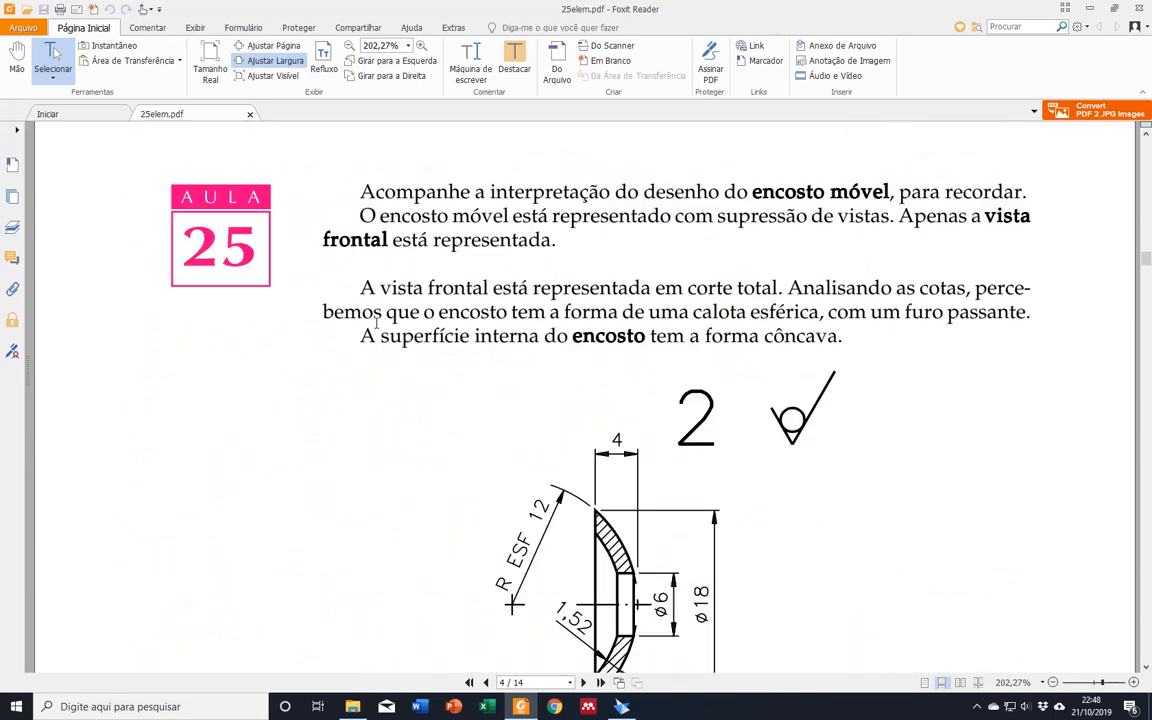
Step: Examine the component drawing of part 1, Corpo, including its dimensions, views A and B, and interpretation notes
scroll(378, 327, "down", 12)
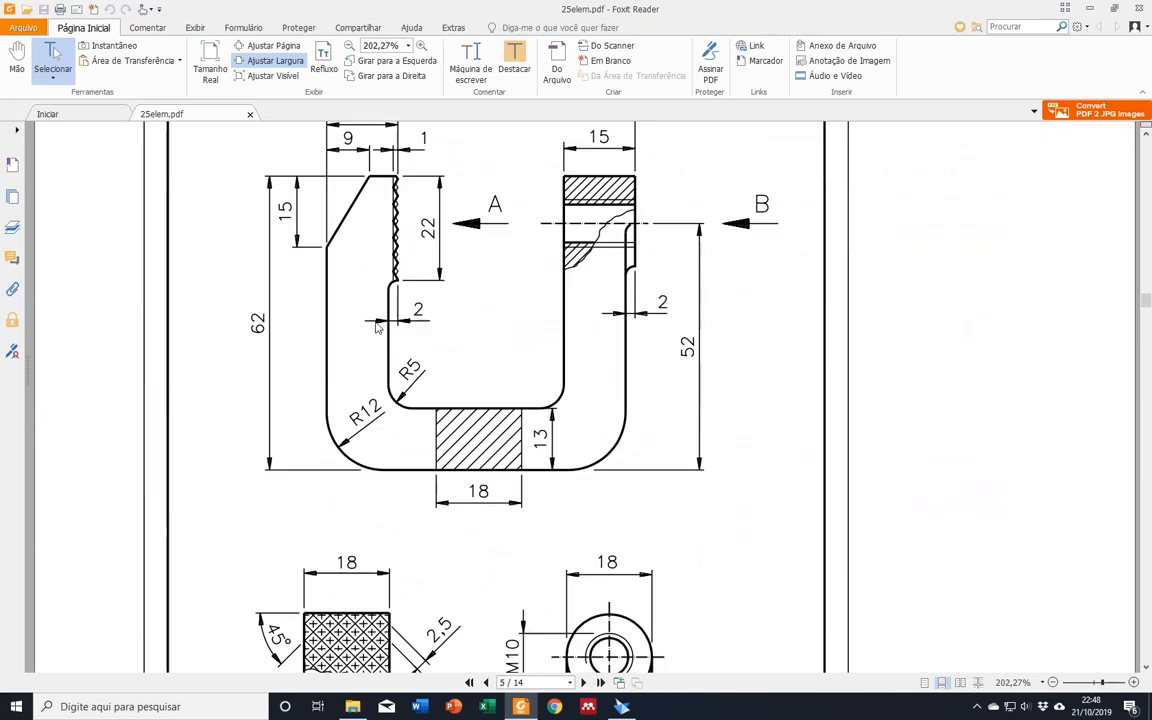
scroll(377, 328, "down", 5)
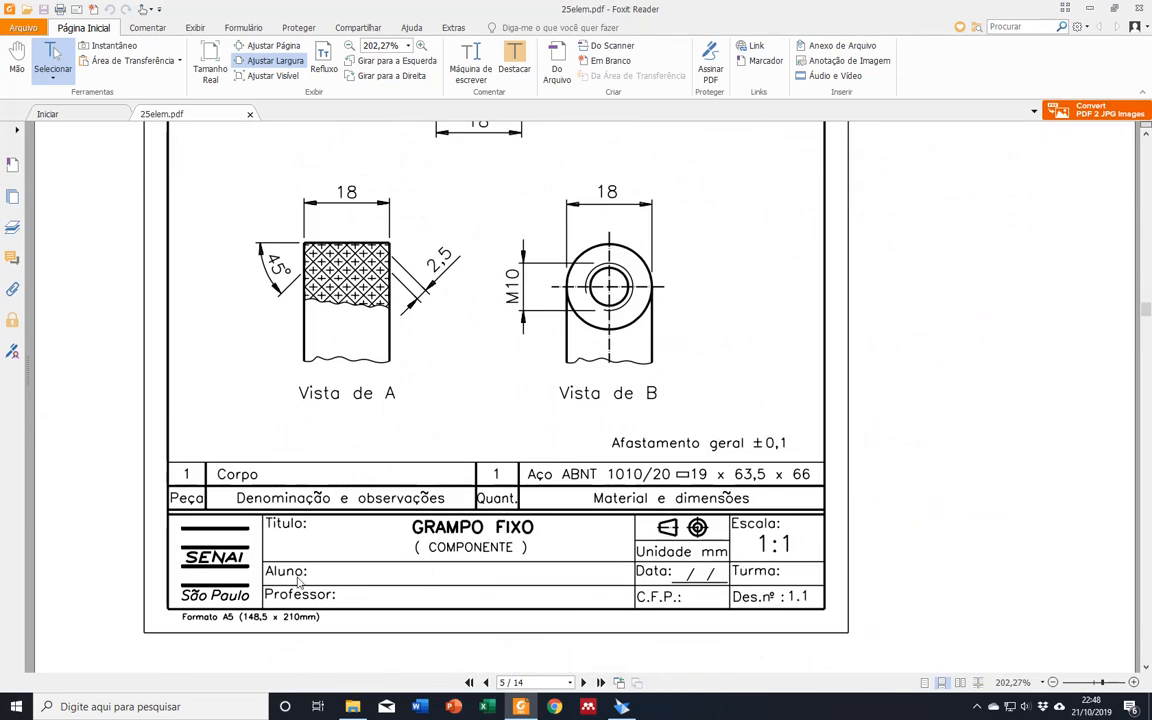
scroll(391, 465, "up", 8)
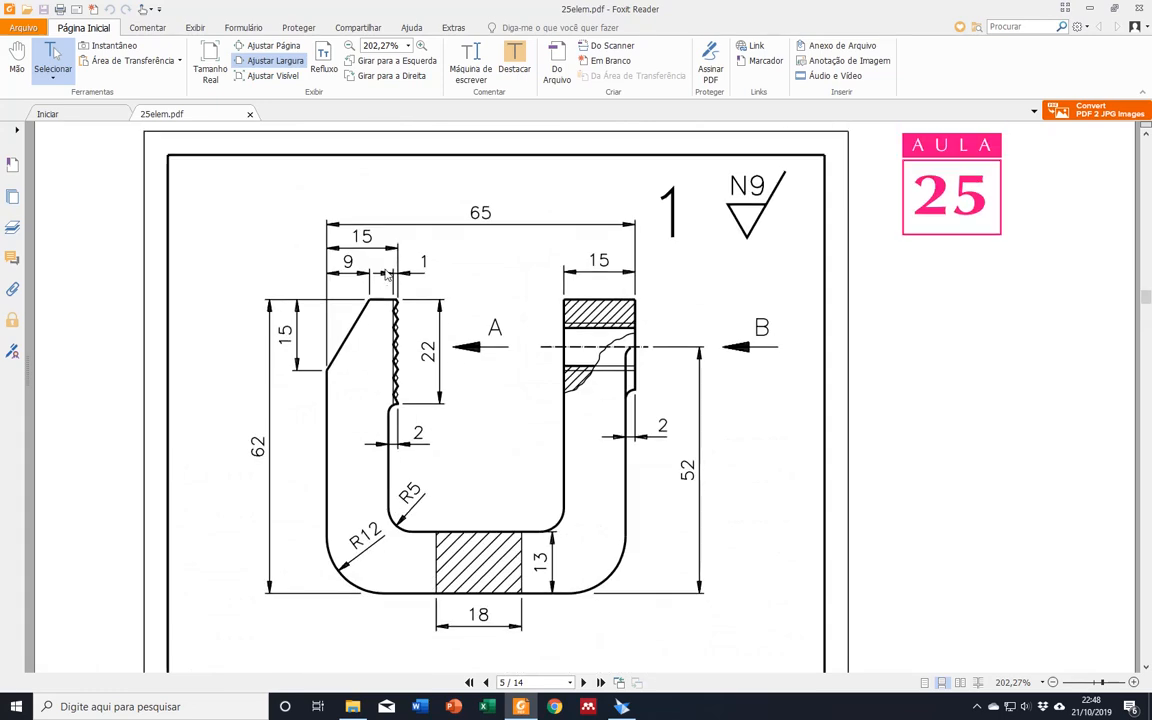
scroll(594, 565, "down", 3)
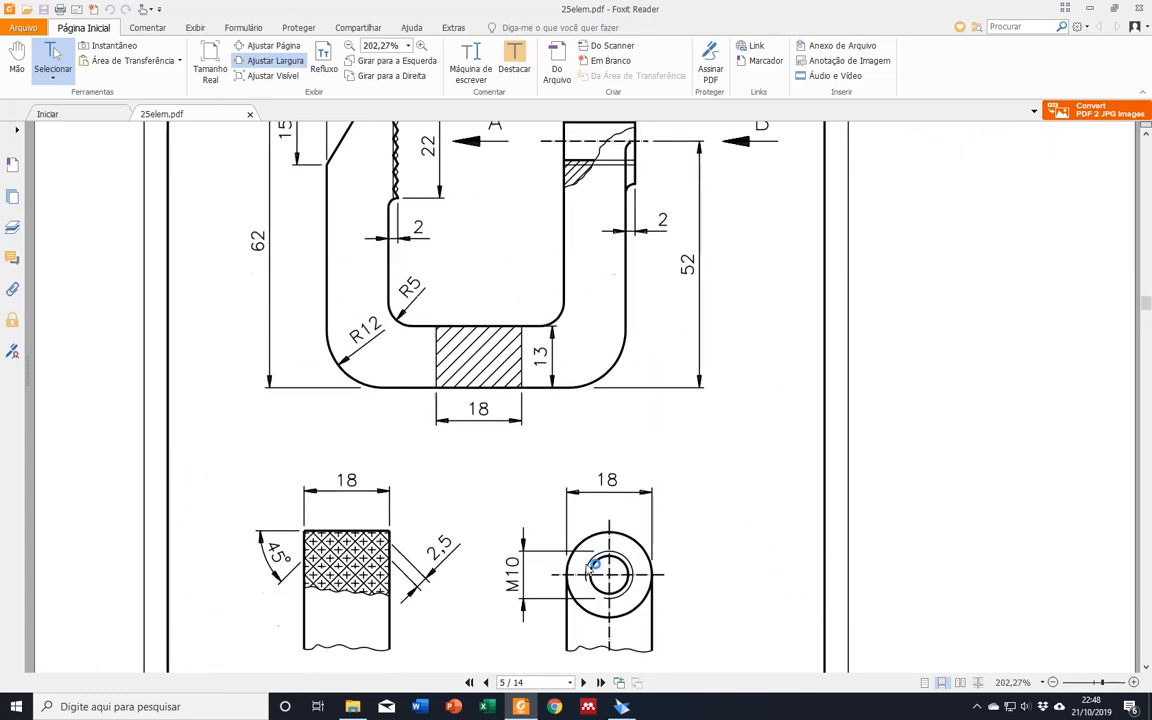
scroll(590, 567, "down", 20)
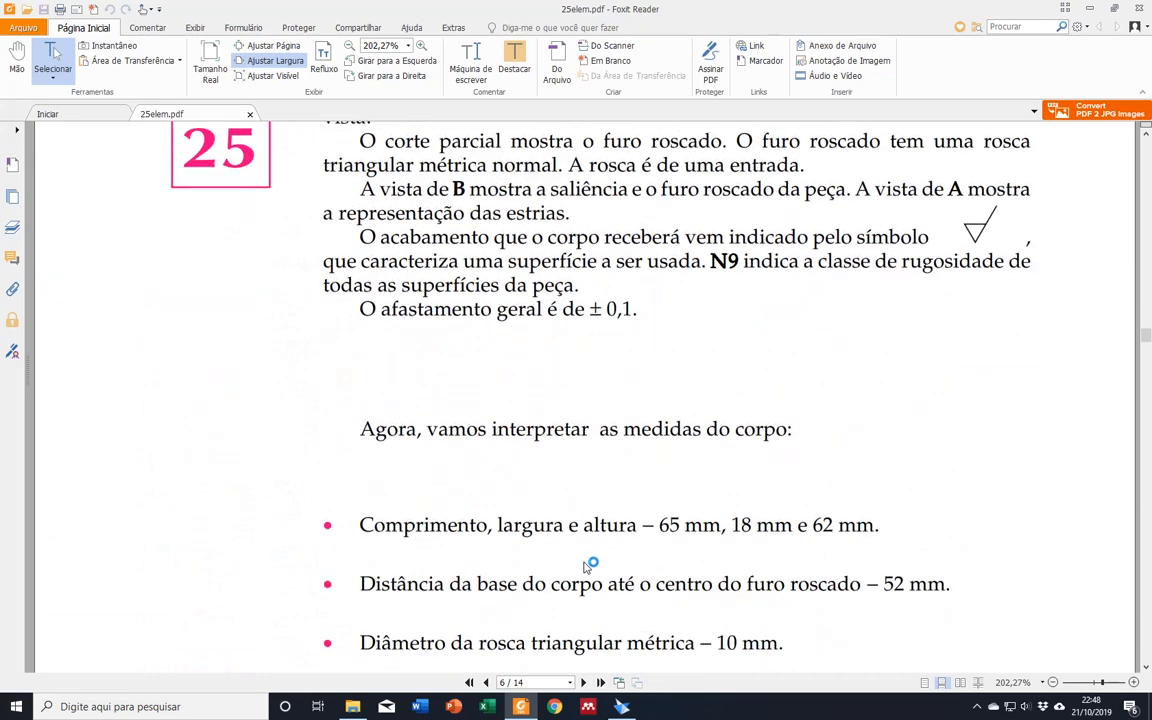
Step: Examine the component drawings of part 3, Parafuso, and part 4, Manípulo, with their notes and exercise questions
scroll(587, 567, "down", 20)
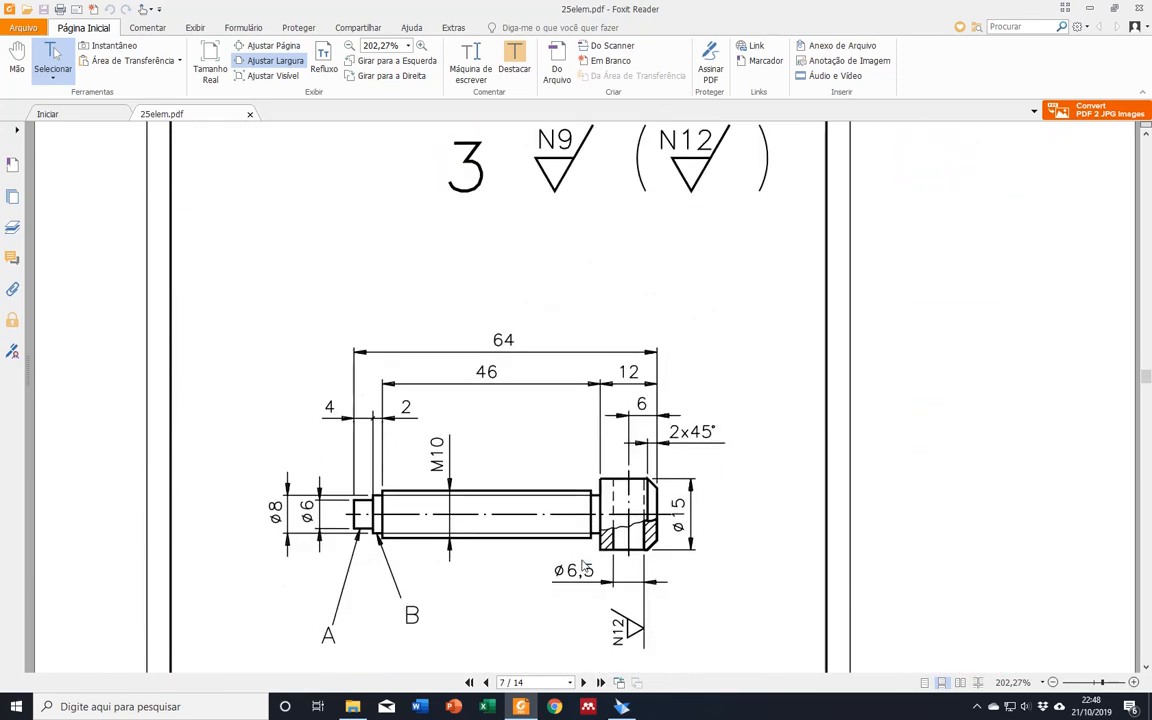
scroll(585, 566, "down", 7)
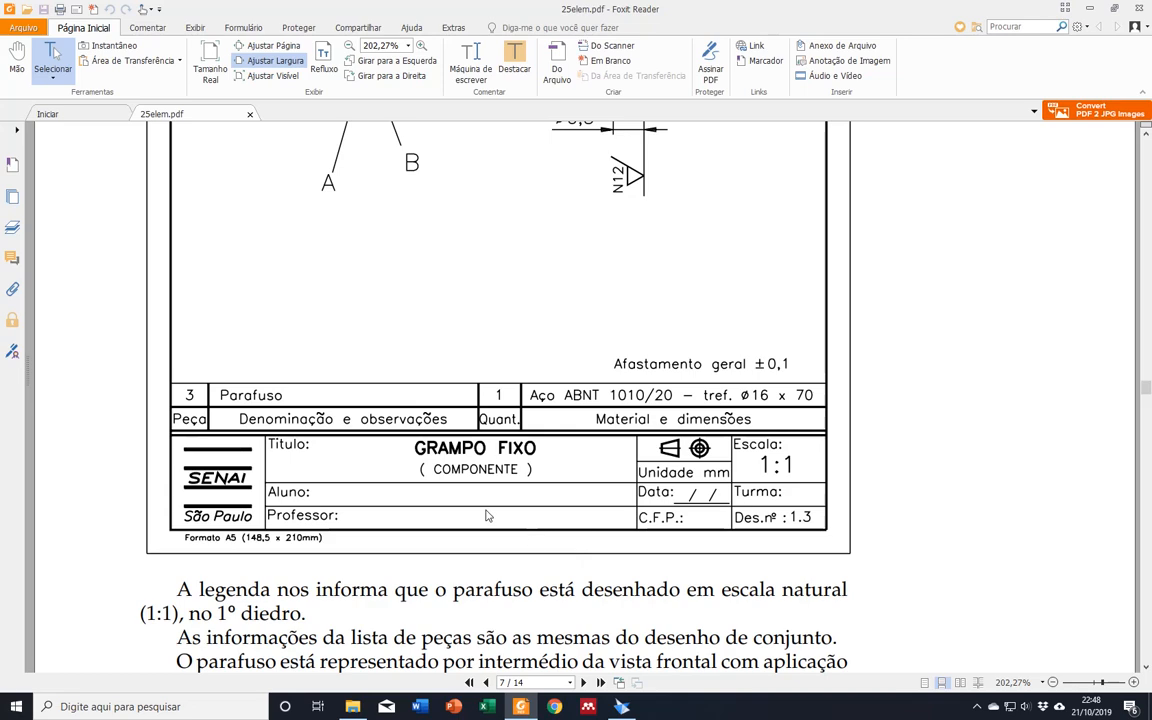
scroll(487, 515, "down", 3)
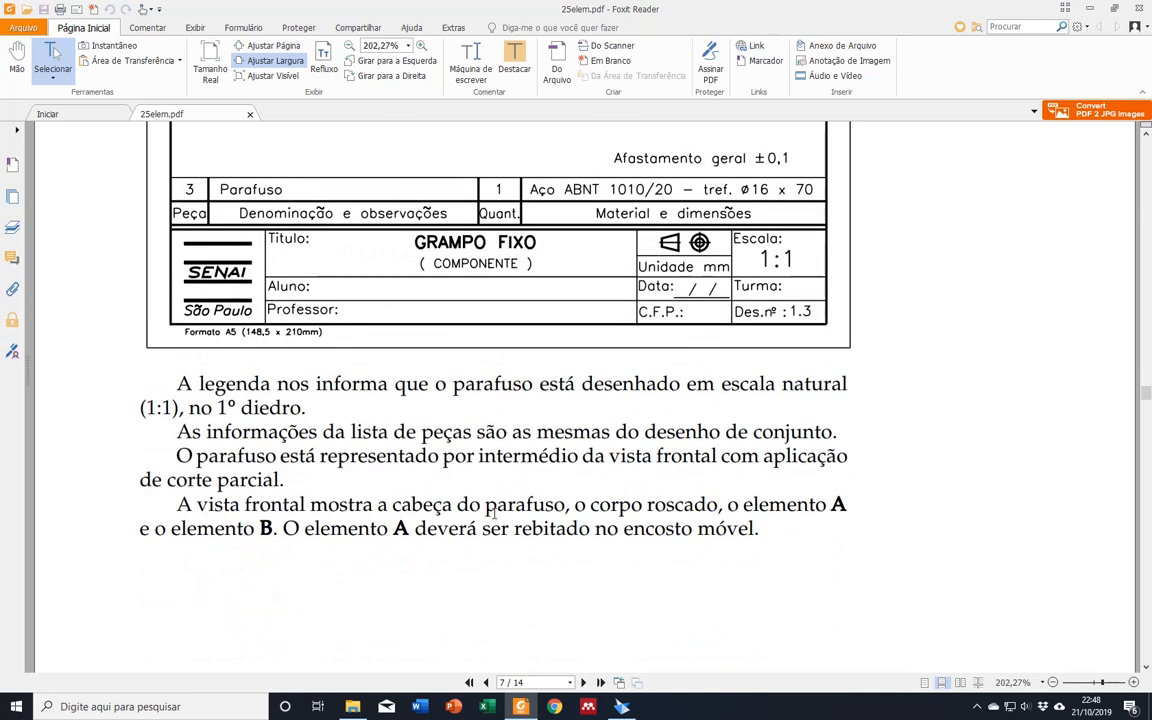
scroll(490, 512, "down", 20)
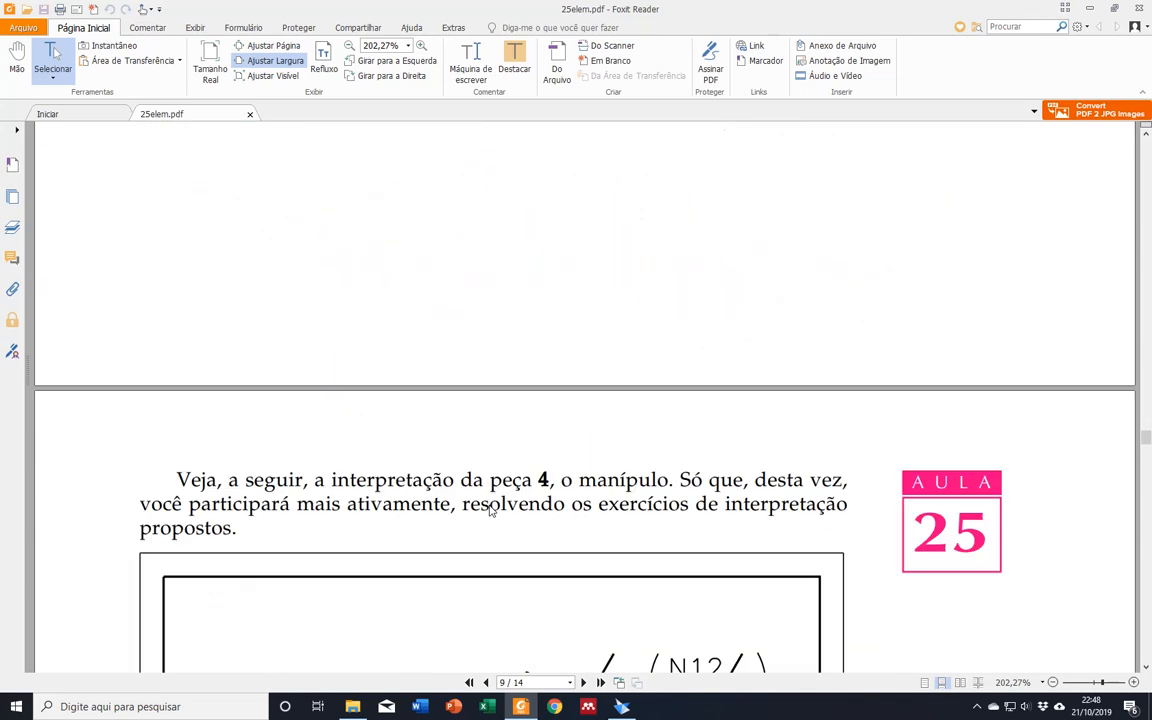
scroll(490, 511, "down", 13)
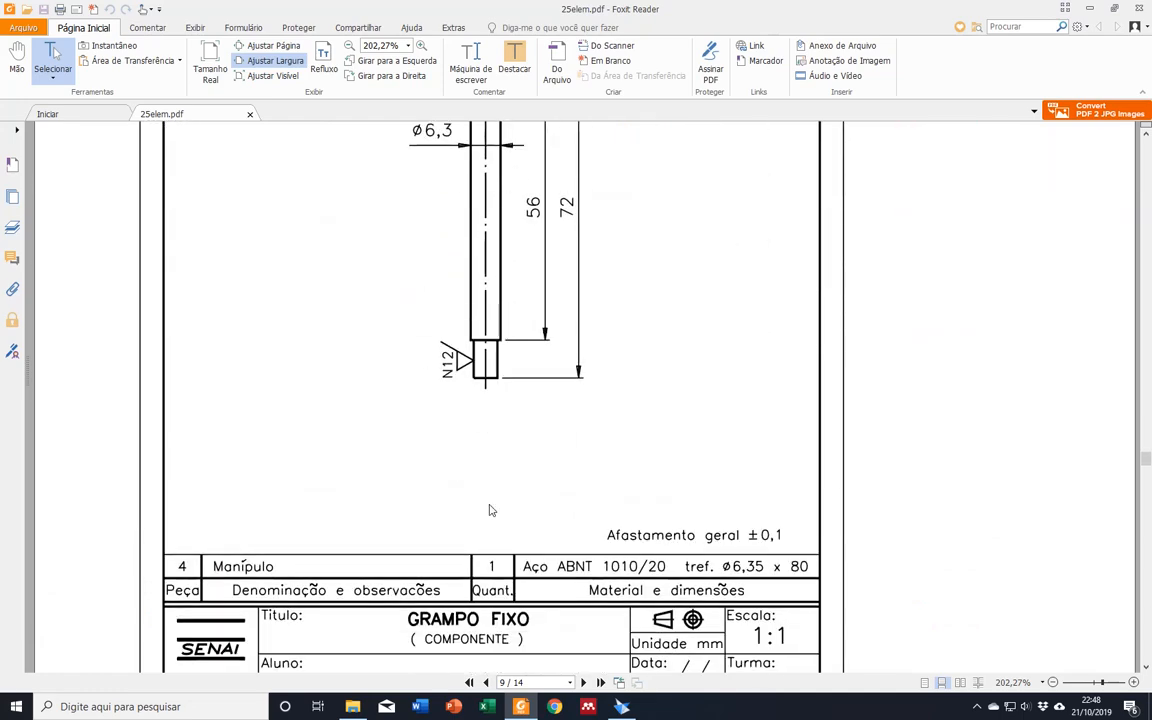
scroll(489, 510, "down", 14)
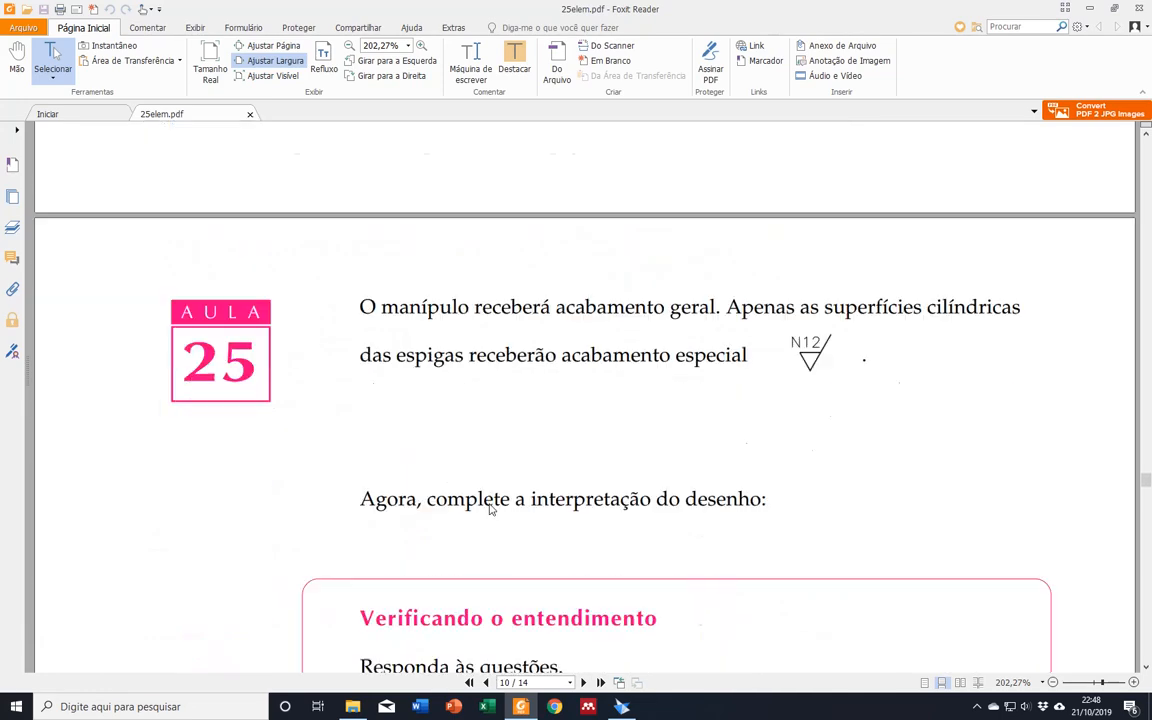
scroll(490, 510, "down", 7)
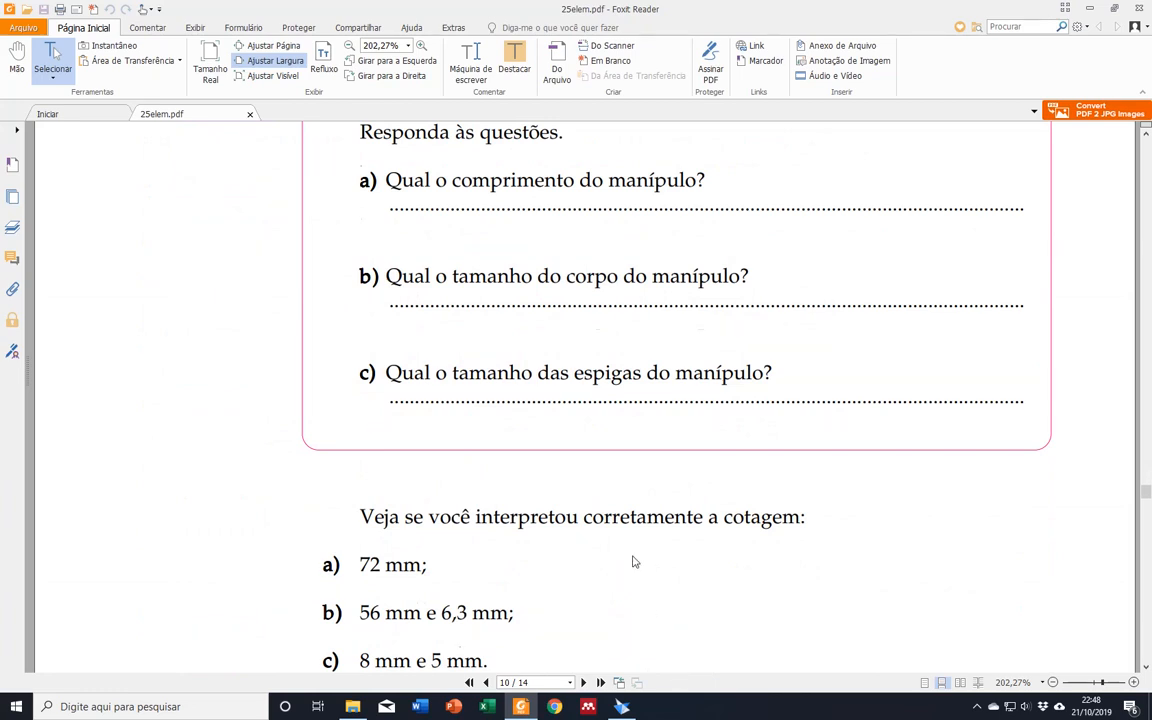
scroll(633, 562, "up", 2)
Step: Switch to Solid Edge and create a new assembly from the iso metric assembly.asm template
left_click(619, 703)
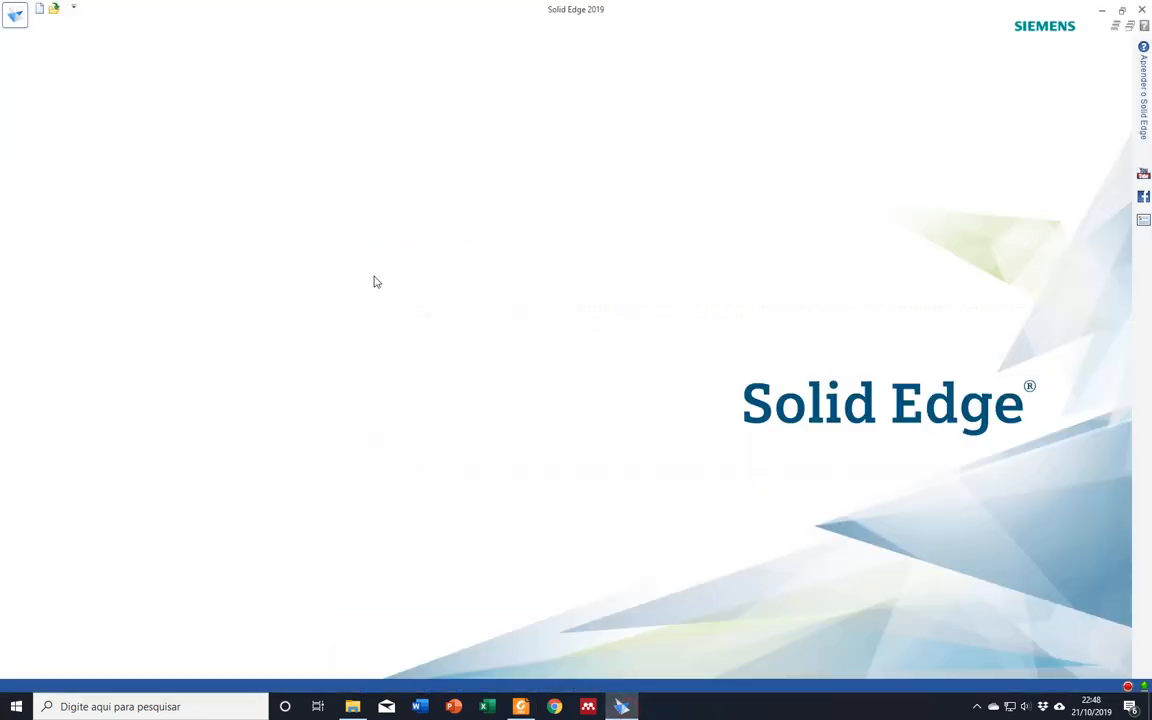
left_click(40, 10)
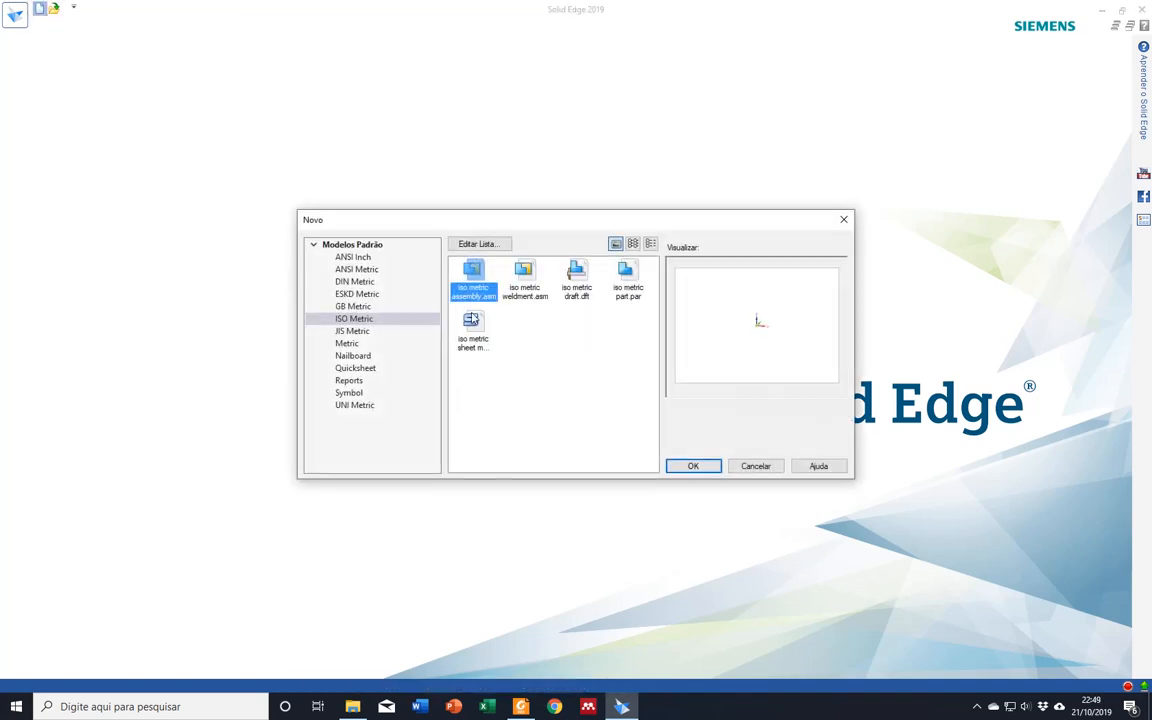
left_click(692, 466)
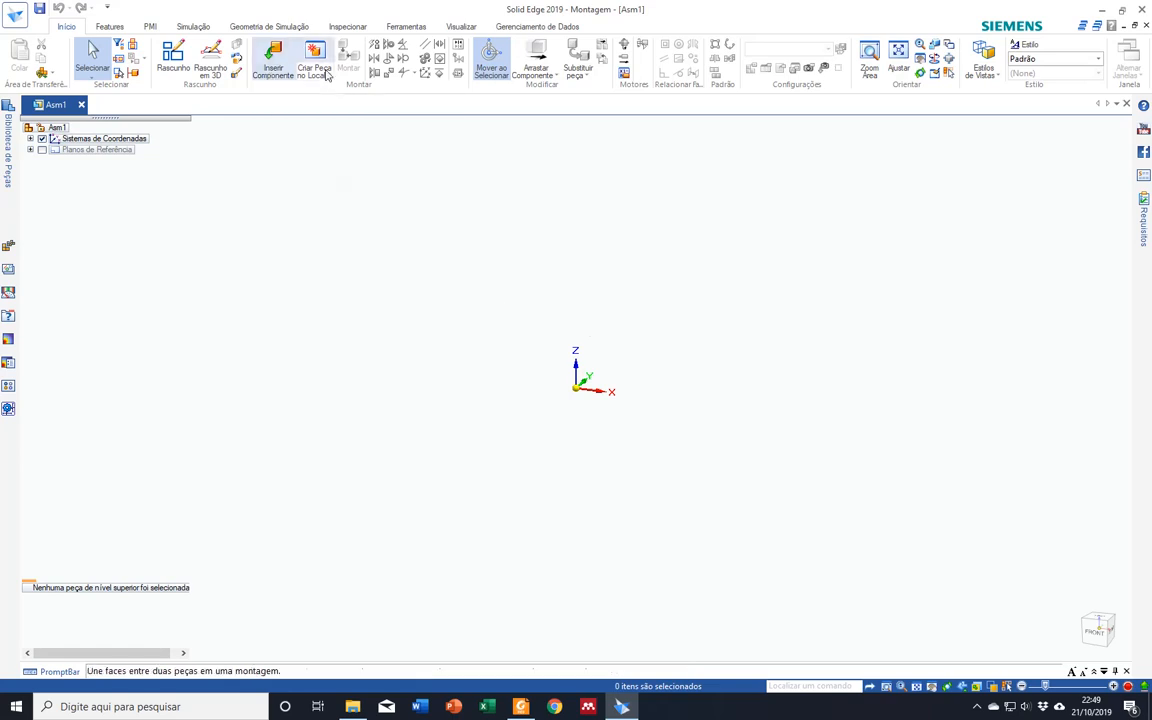
left_click(1122, 10)
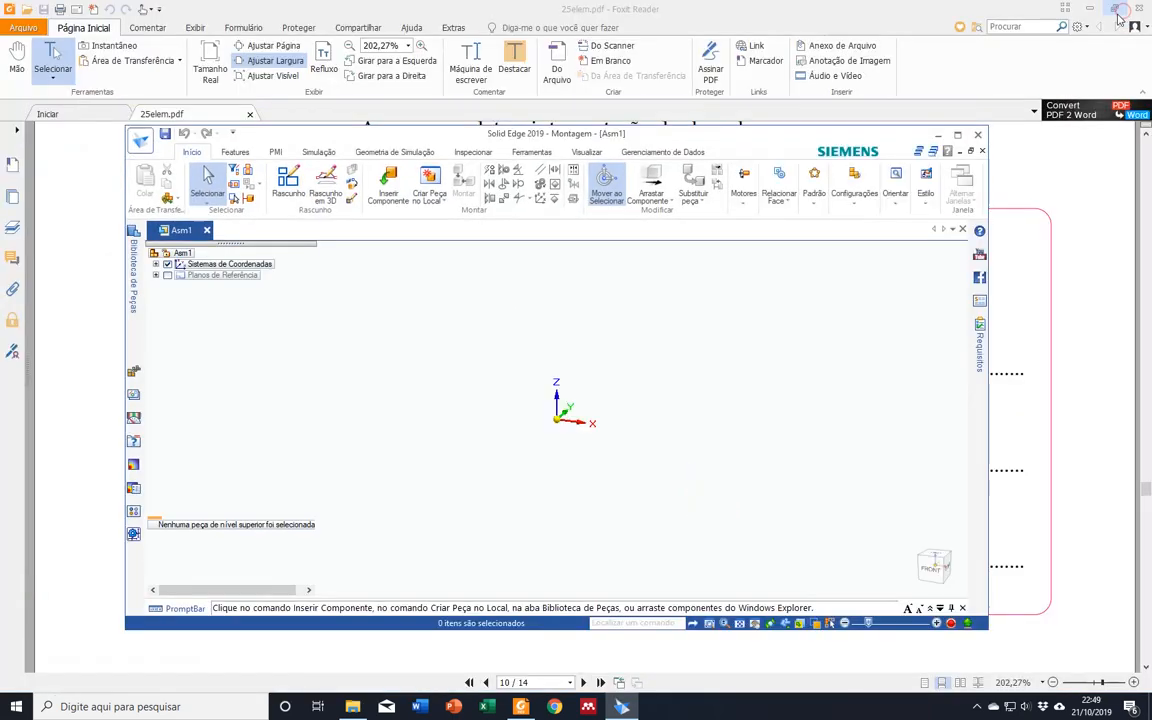
left_click(960, 133)
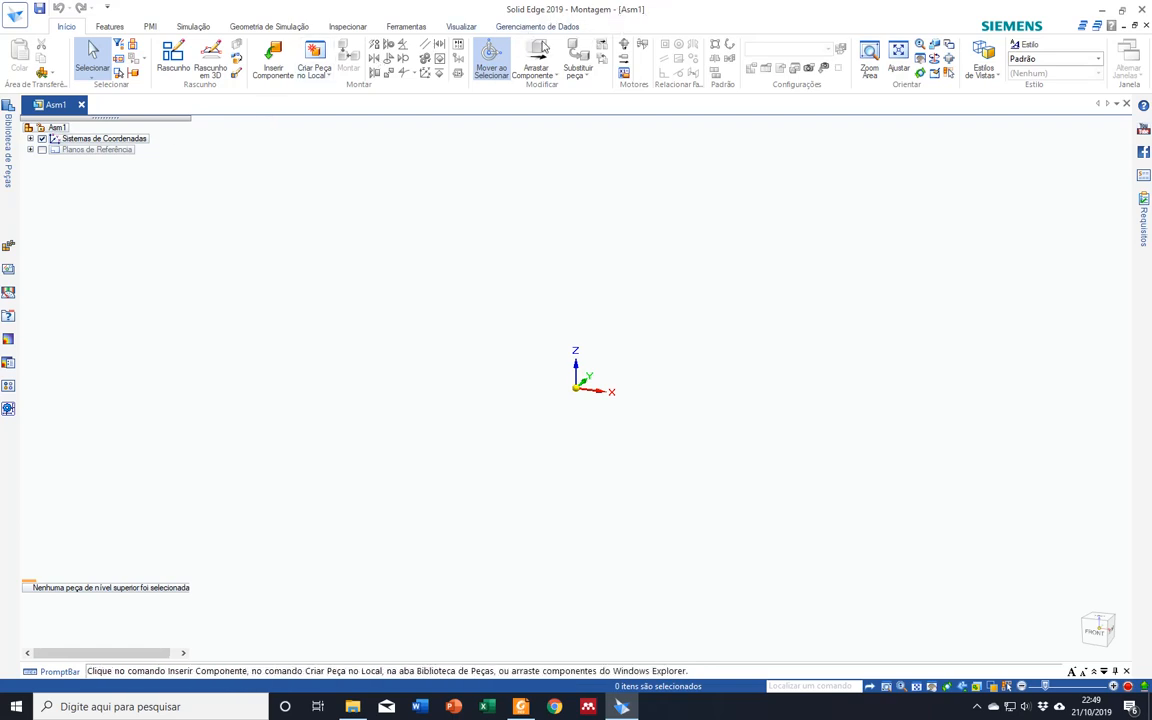
Step: Save the new assembly in the Grampo folder as Grampo Fixo
left_click(40, 9)
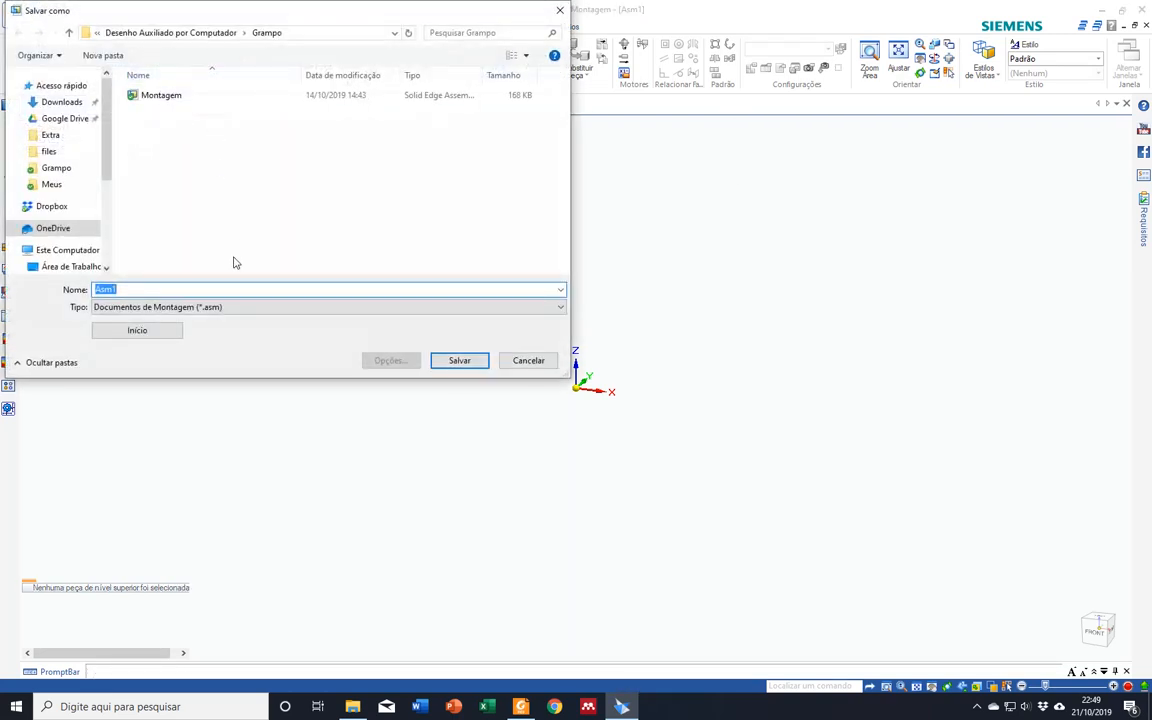
type("Grampo Fixo")
left_click(452, 361)
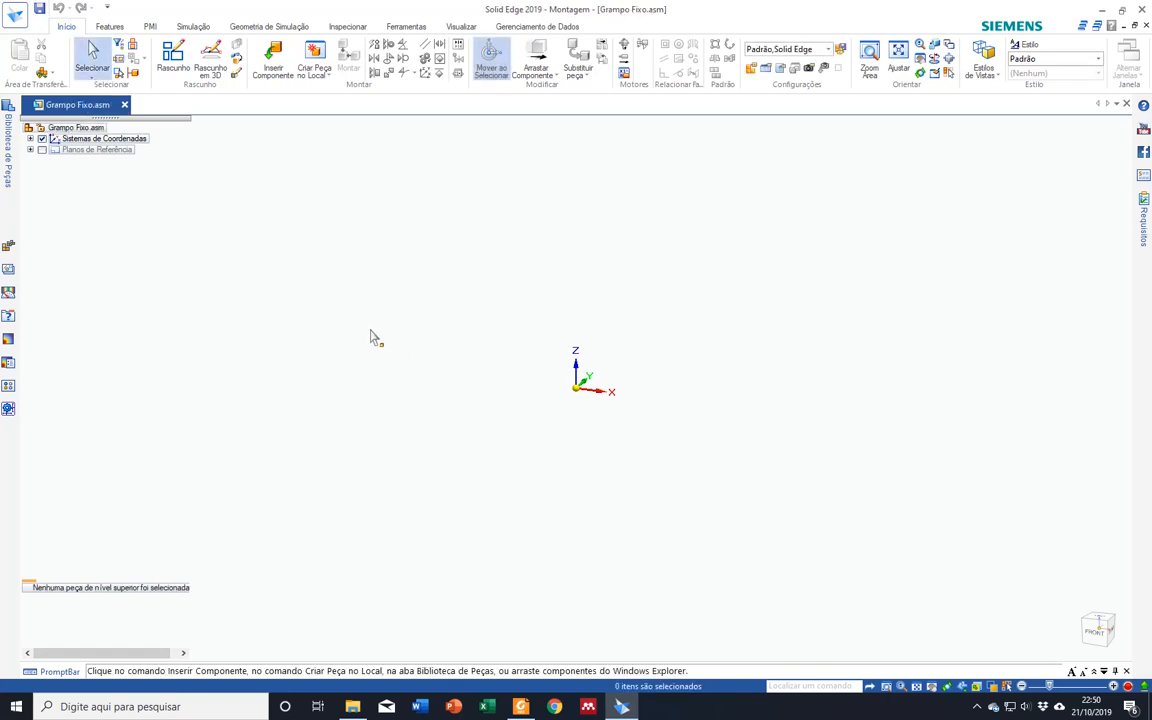
Step: Start inserting a component and preview the Corpo, Encosto móvel, Manípulo and Parafuso parts in the Grampo folder of the parts library
left_click(272, 62)
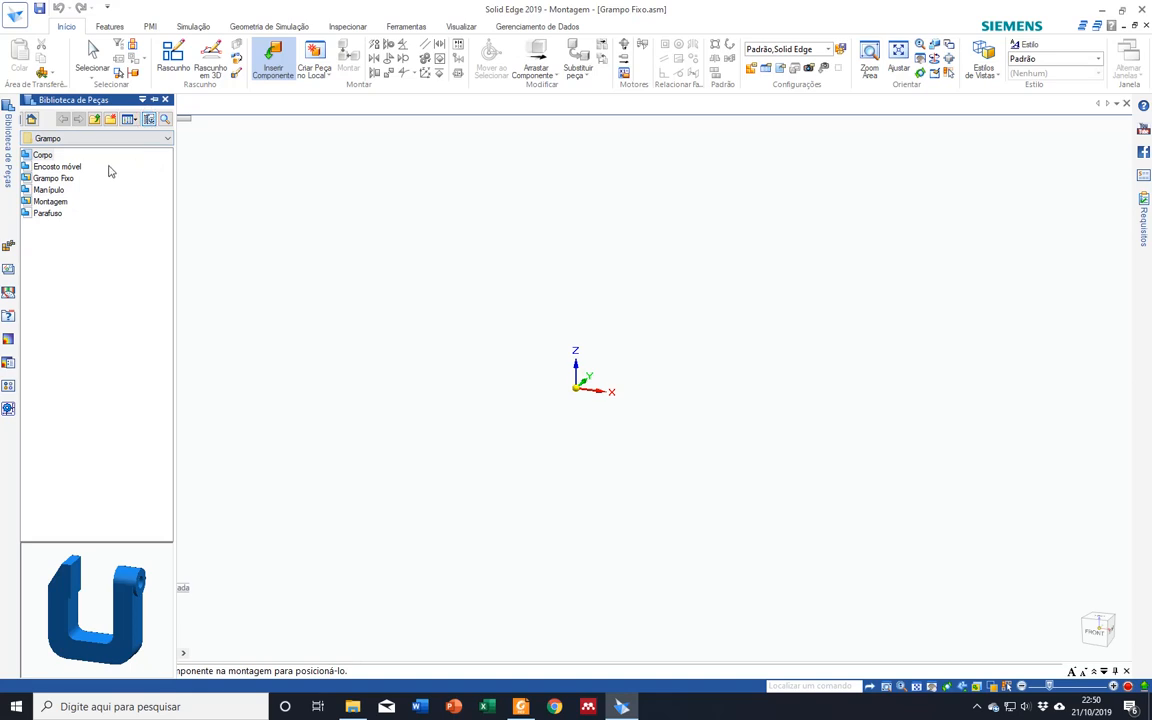
left_click(55, 158)
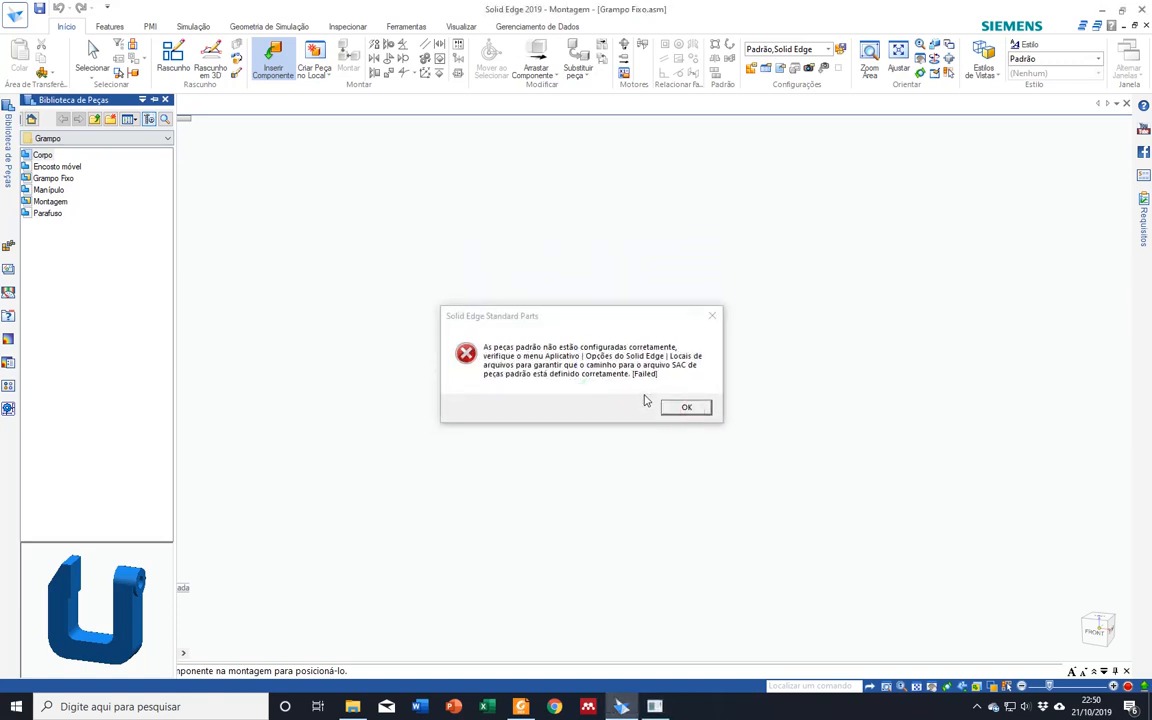
left_click(684, 408)
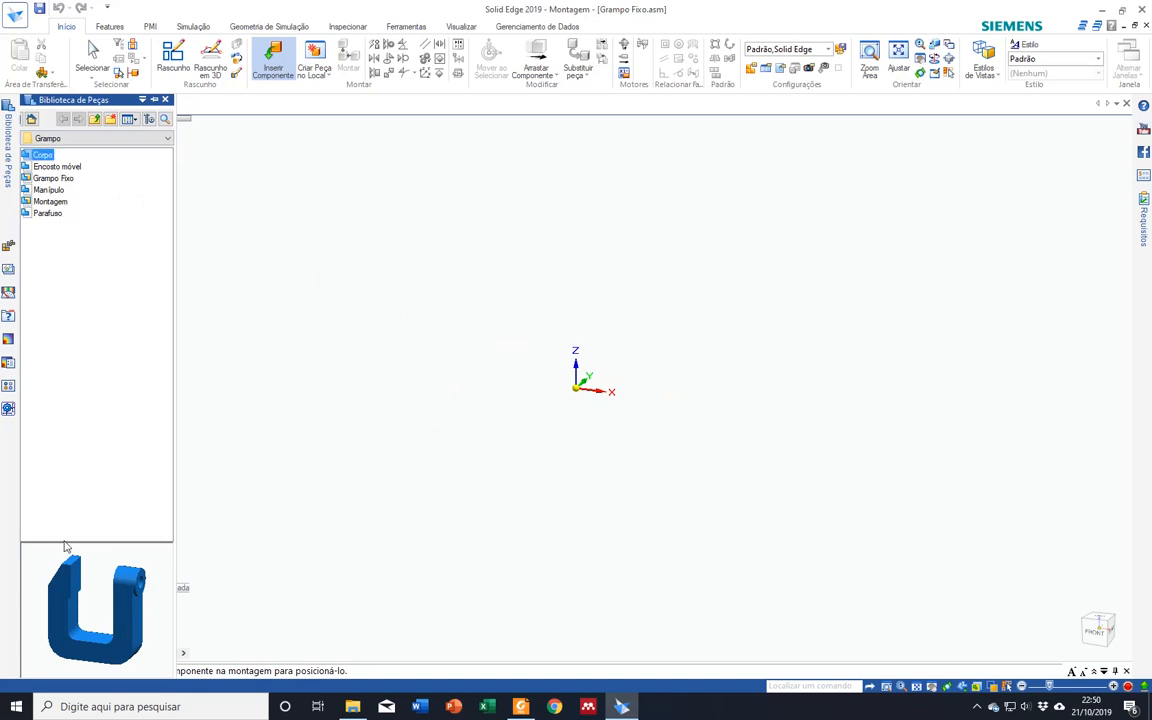
left_click(58, 167)
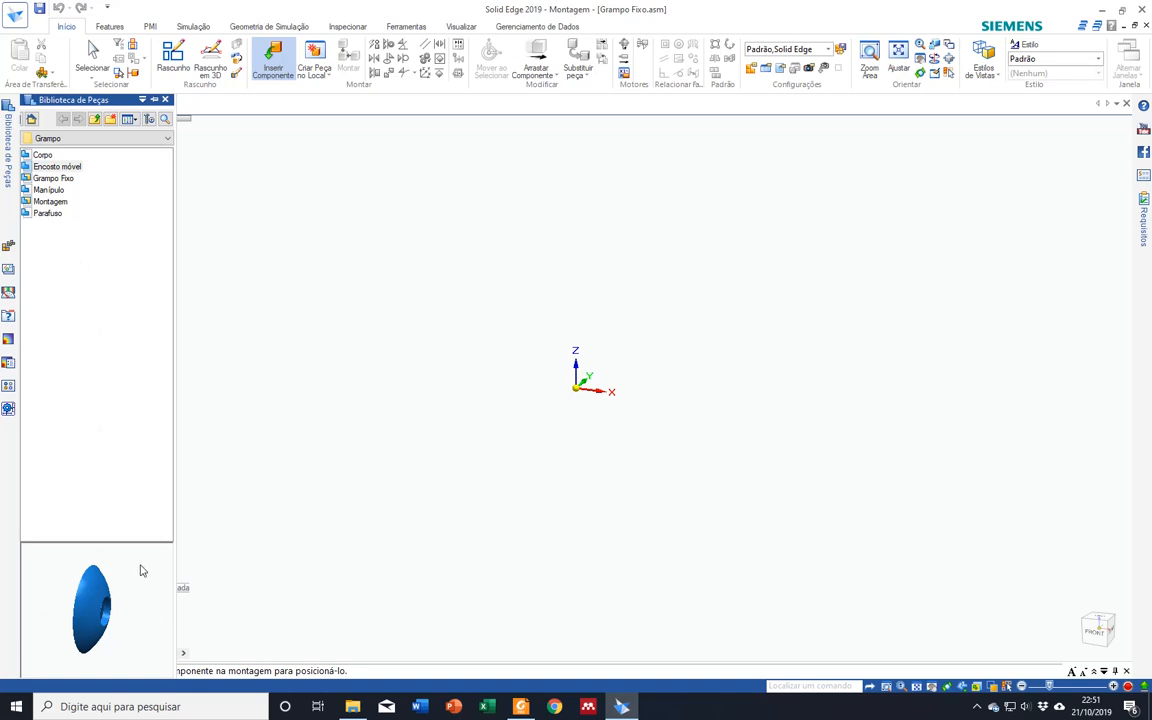
left_click(48, 190)
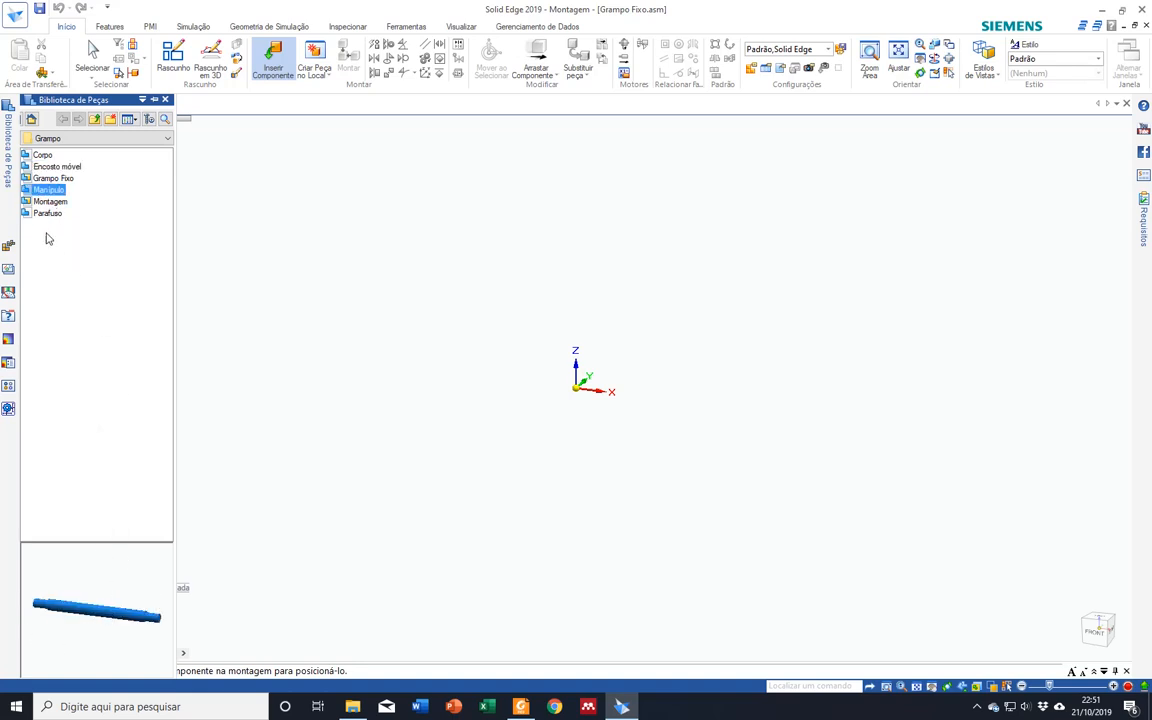
left_click(43, 214)
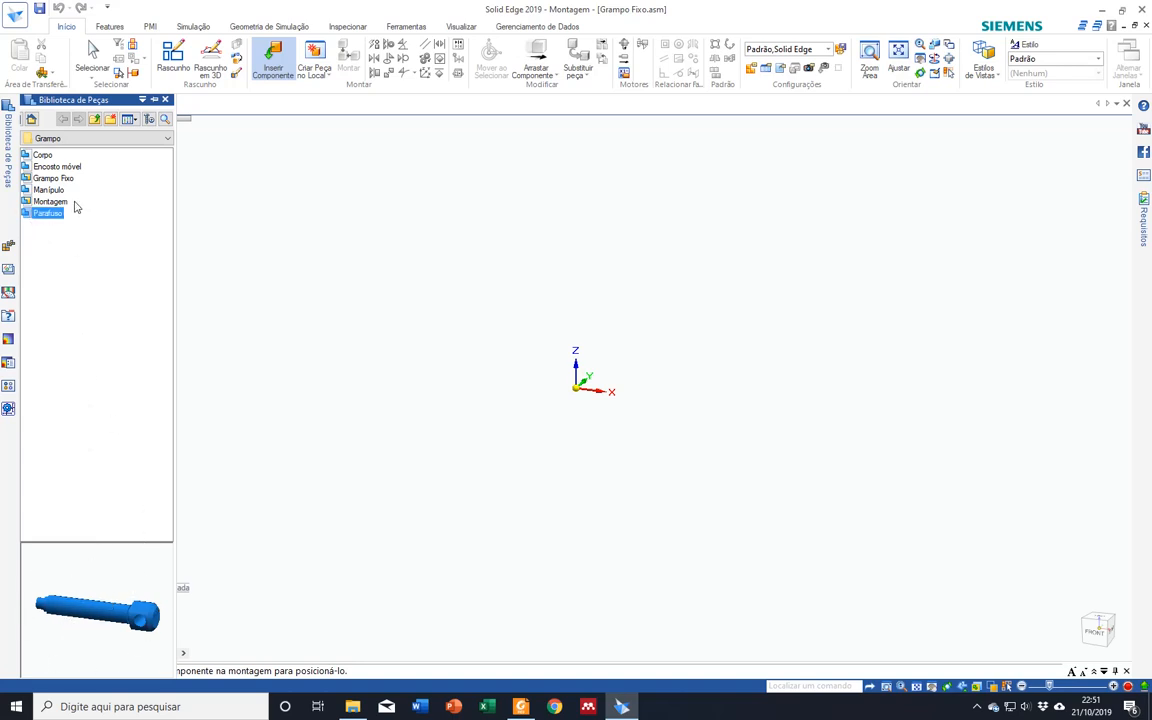
left_click(68, 166)
left_click(62, 178)
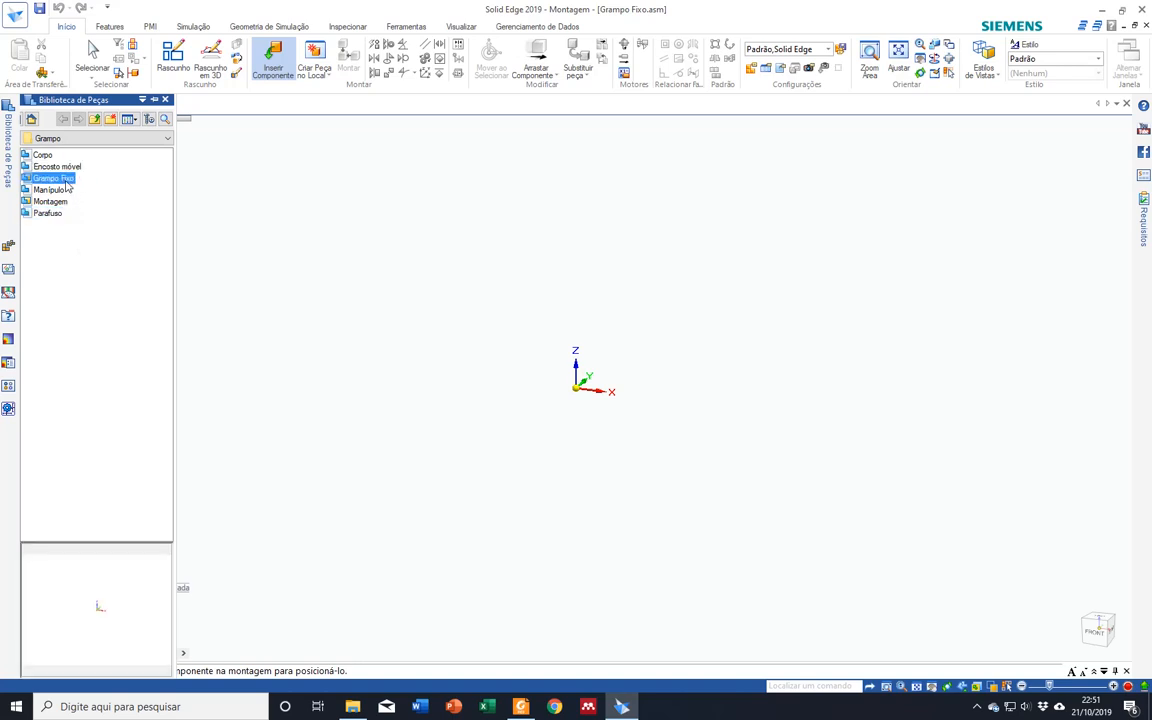
left_click(55, 191)
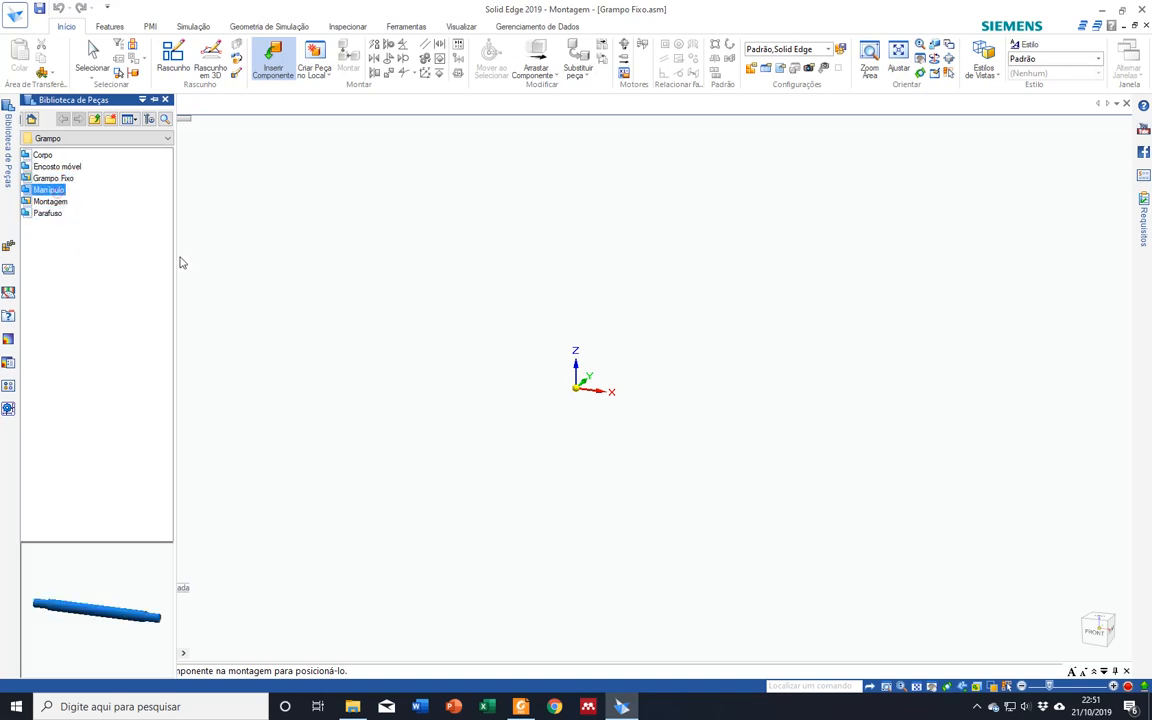
left_click(50, 214)
left_click(58, 167)
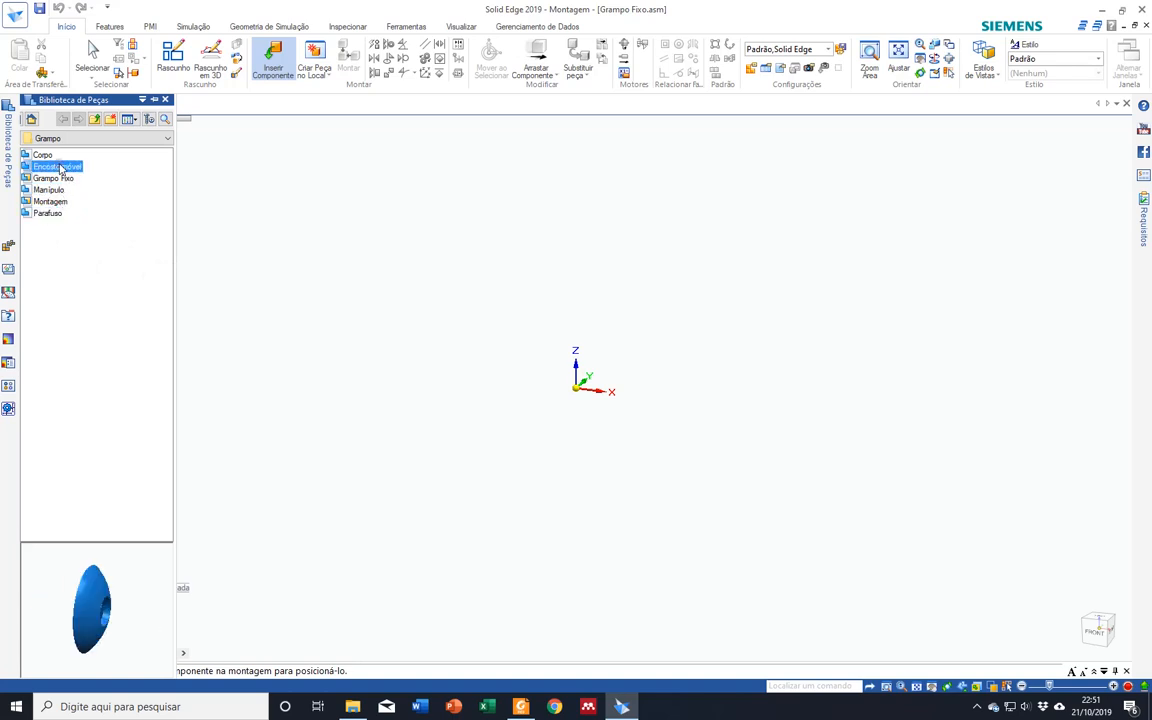
Step: Insert the Corpo part from the Grampo folder as the first component of the assembly
left_click(45, 156)
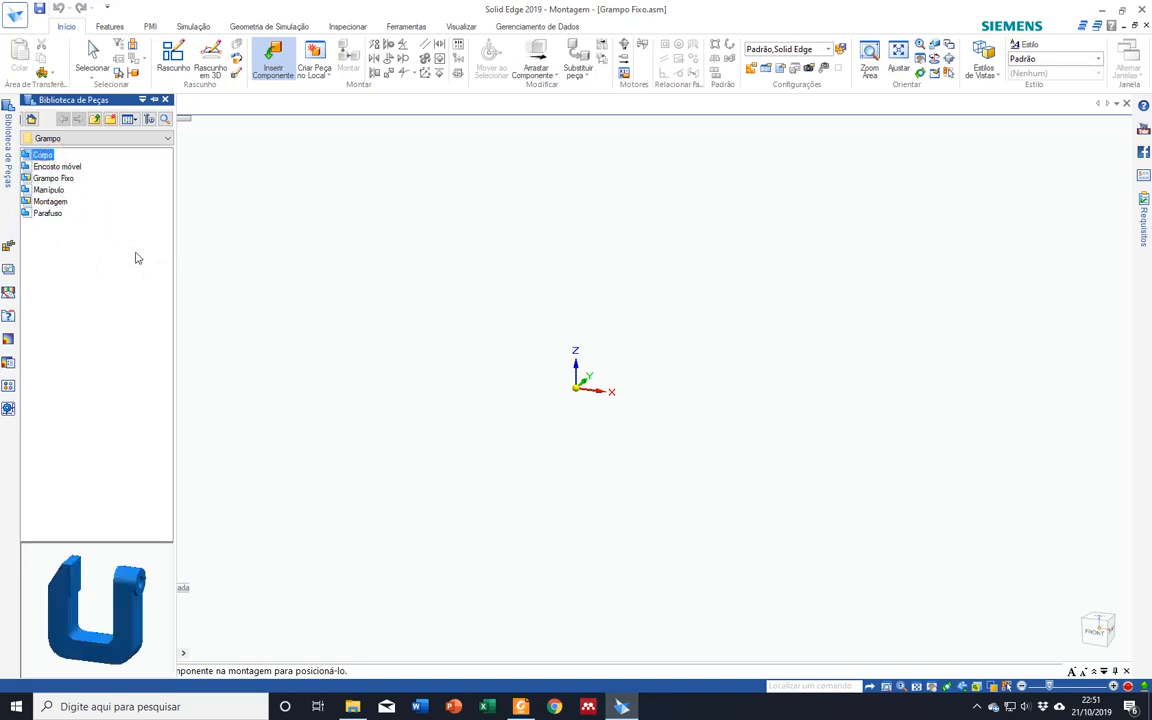
left_click_drag(44, 160, 553, 396)
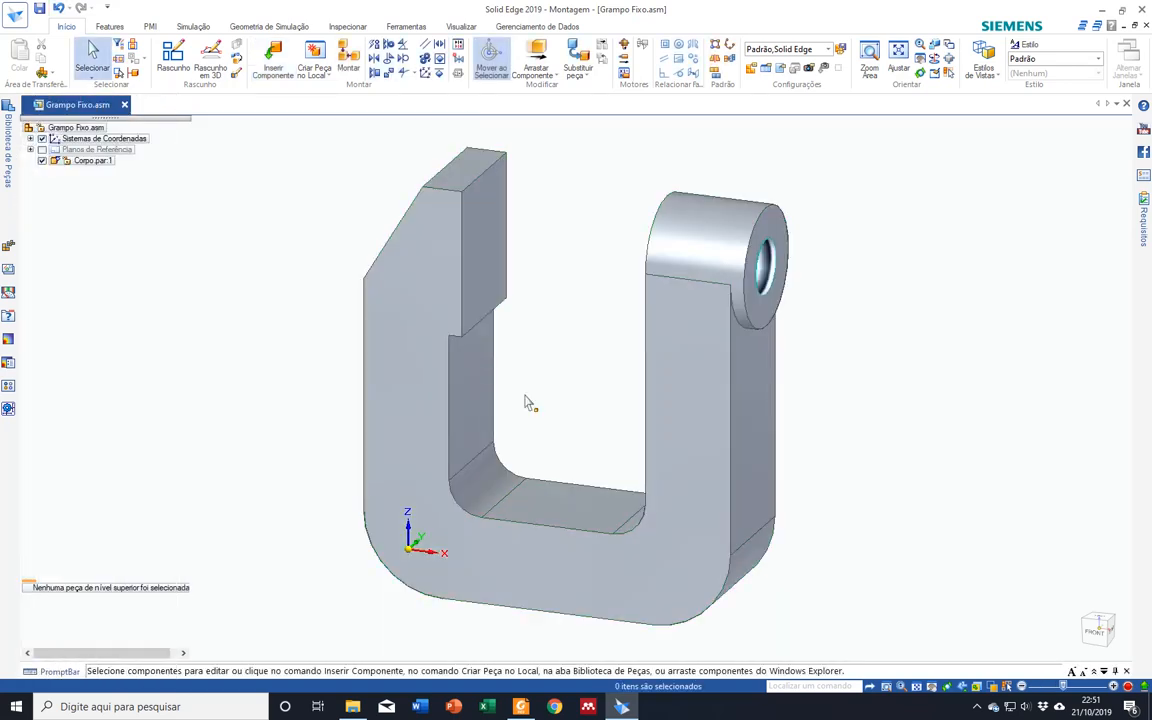
left_click(408, 380)
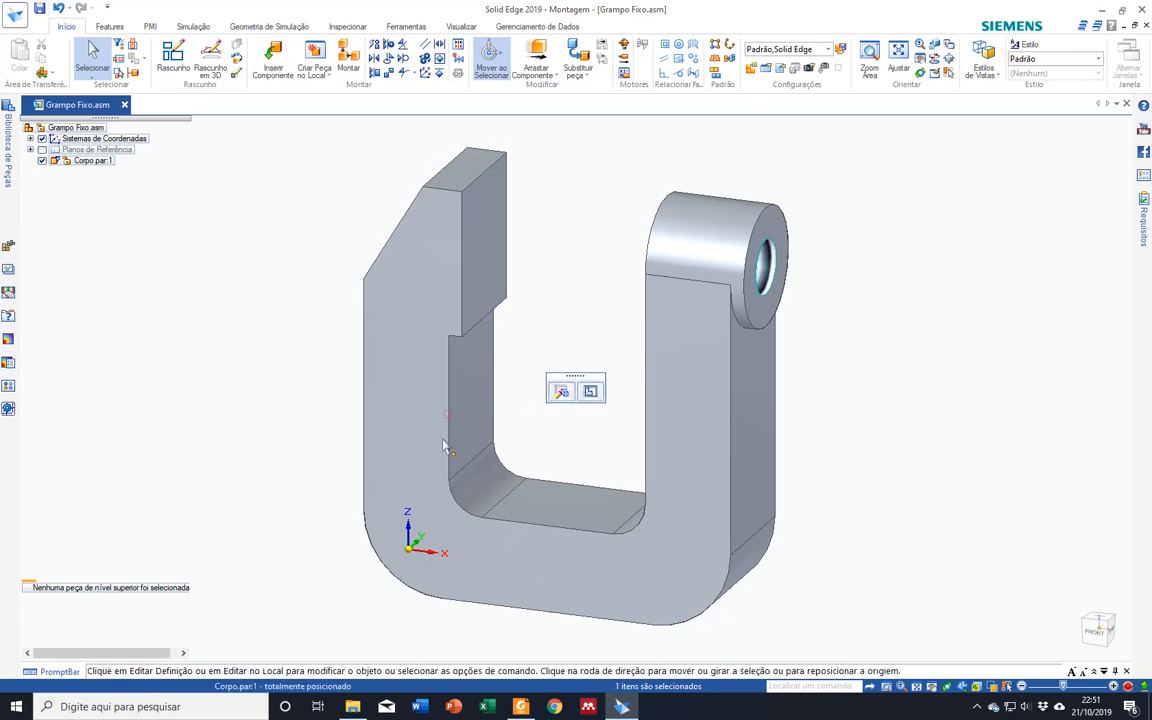
left_click(562, 392)
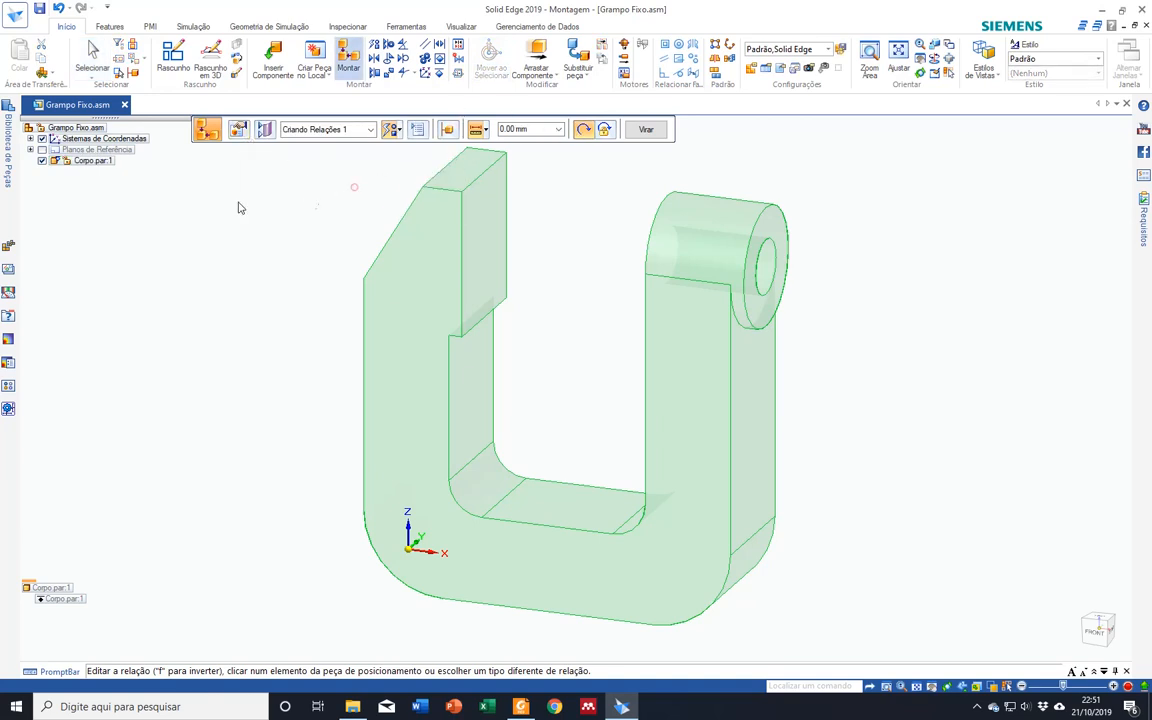
key("Escape")
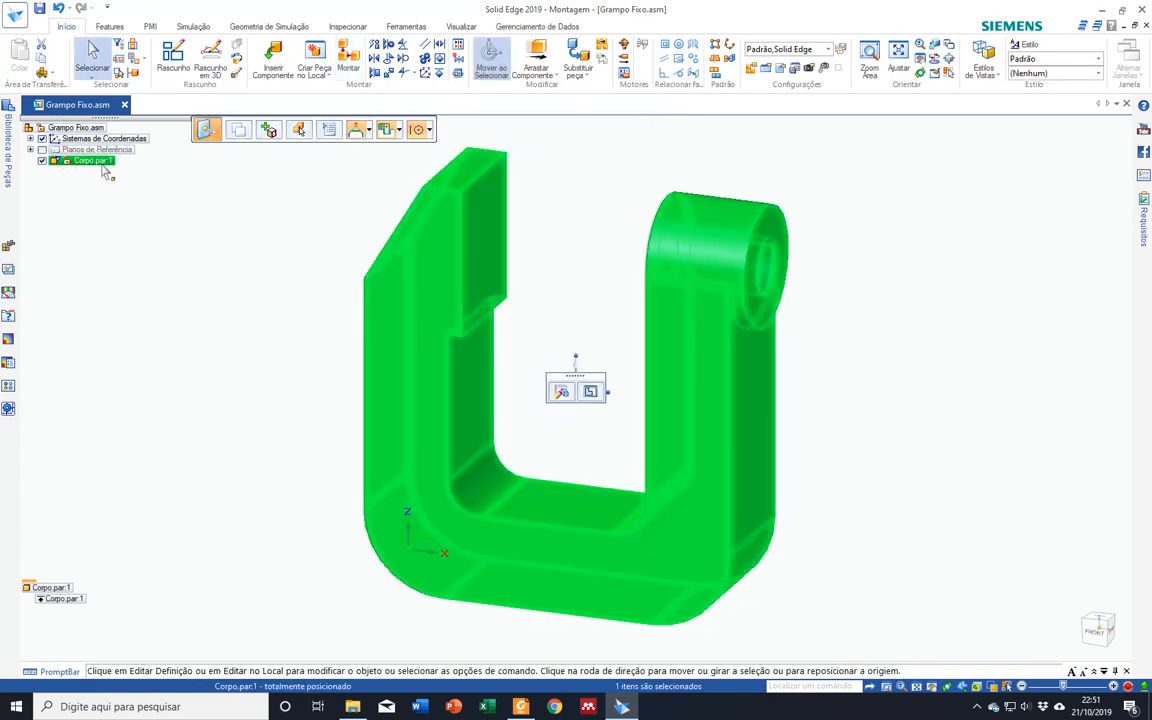
right_click(105, 168)
left_click(87, 175)
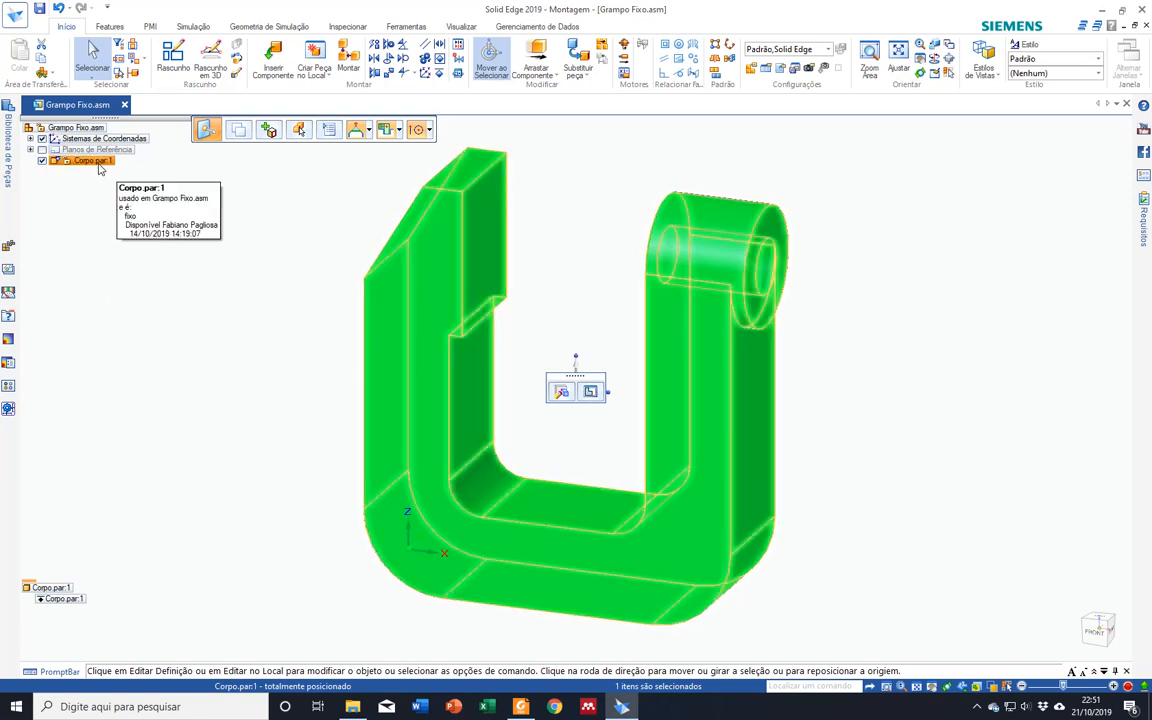
left_click(98, 183)
left_click(94, 163)
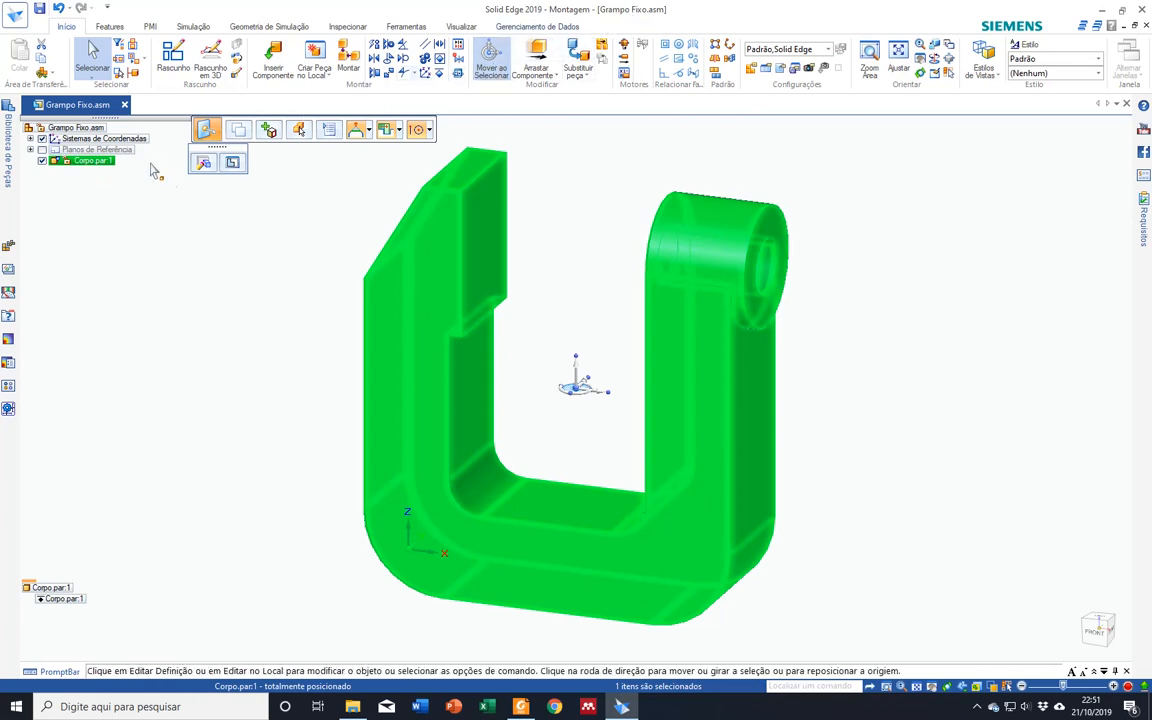
left_click(112, 205)
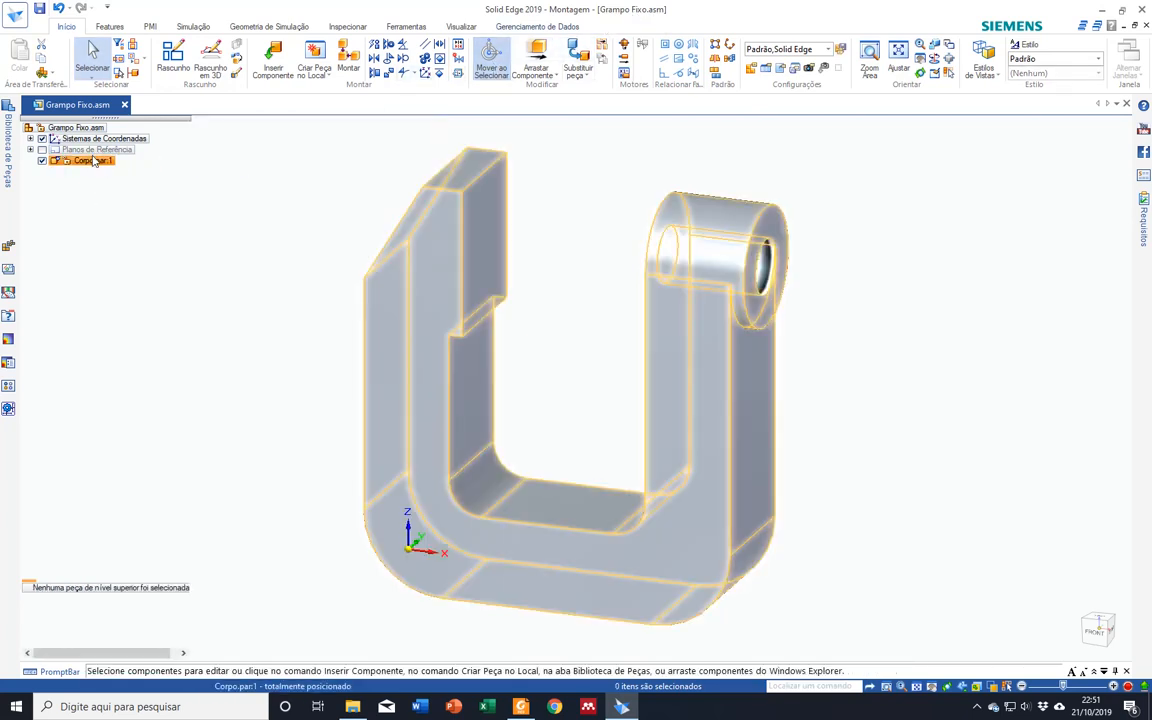
Step: Open the Corpo component in its own part document, examine its model, and close it to return to the assembly
left_click(94, 161)
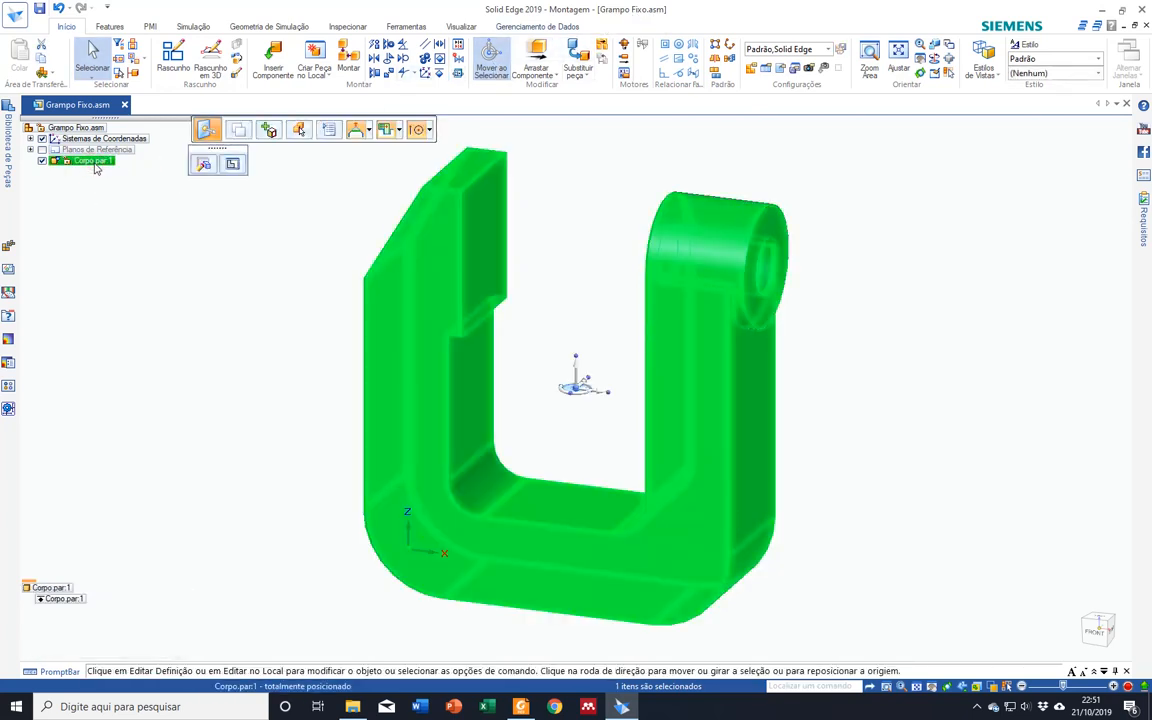
right_click(96, 168)
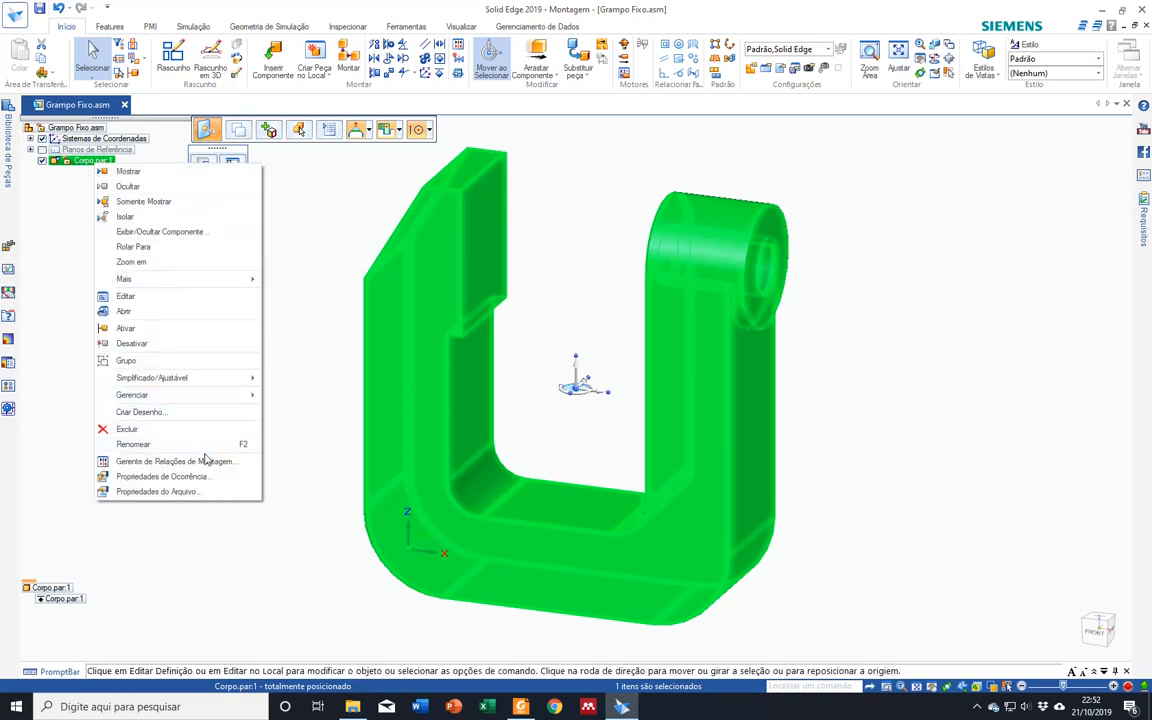
left_click(190, 312)
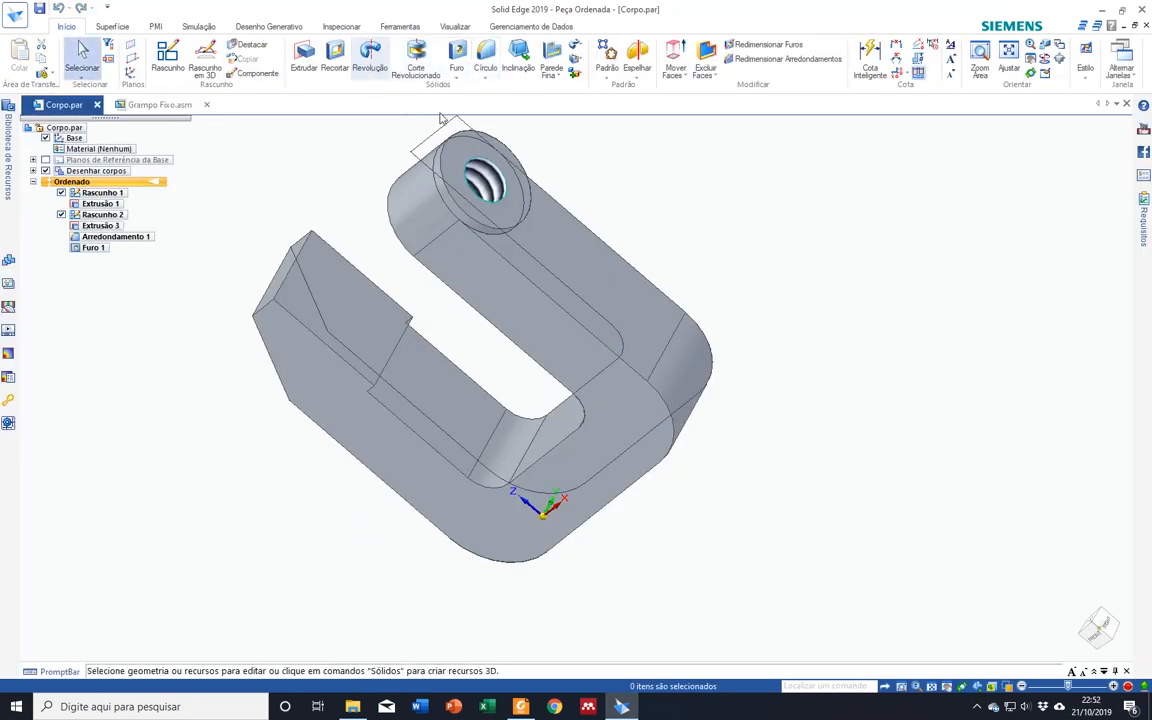
middle_click_drag(535, 340, 594, 322)
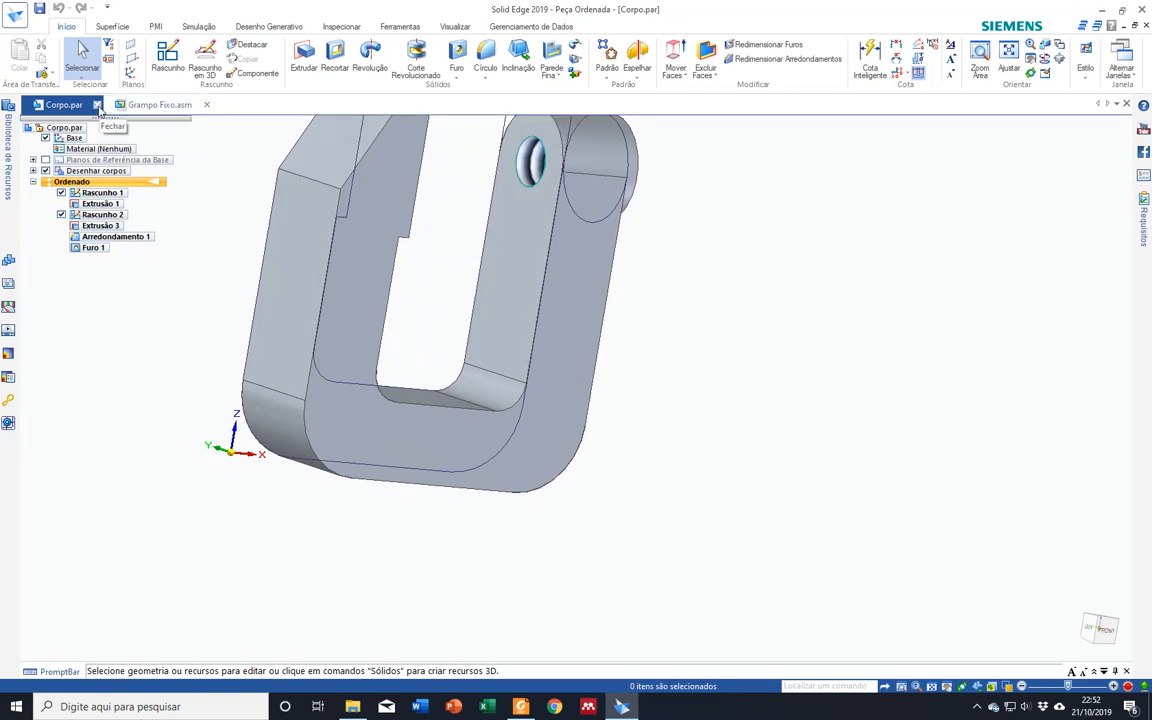
left_click(155, 104)
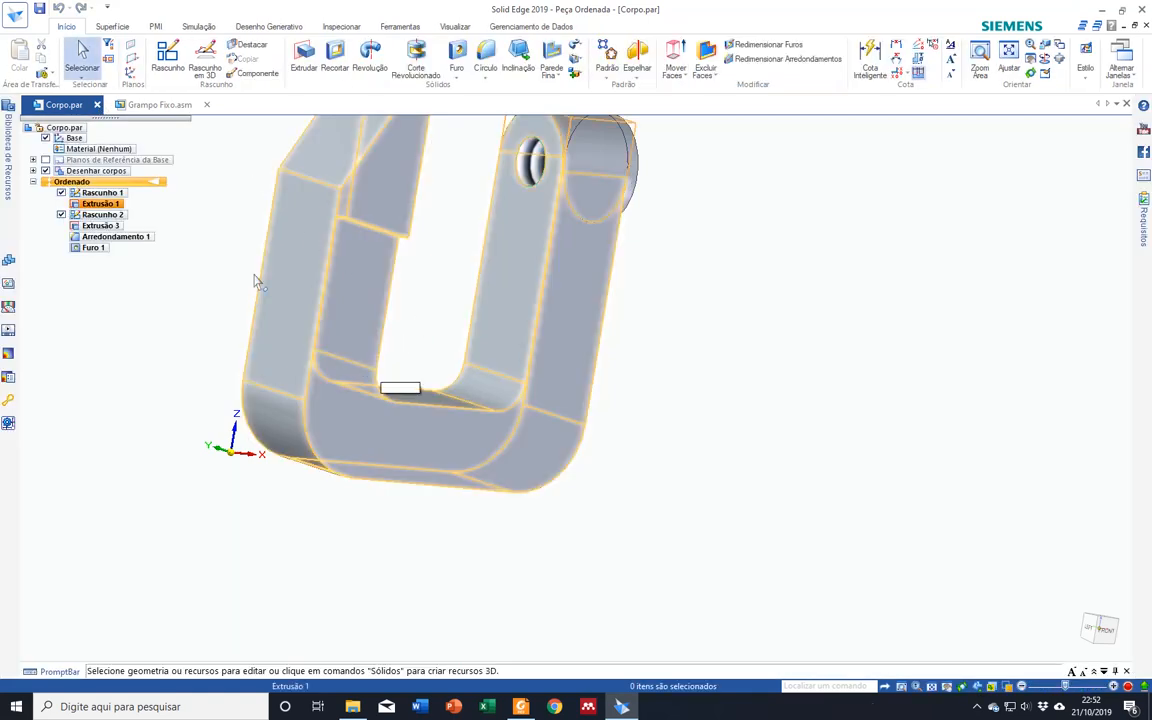
left_click(97, 105)
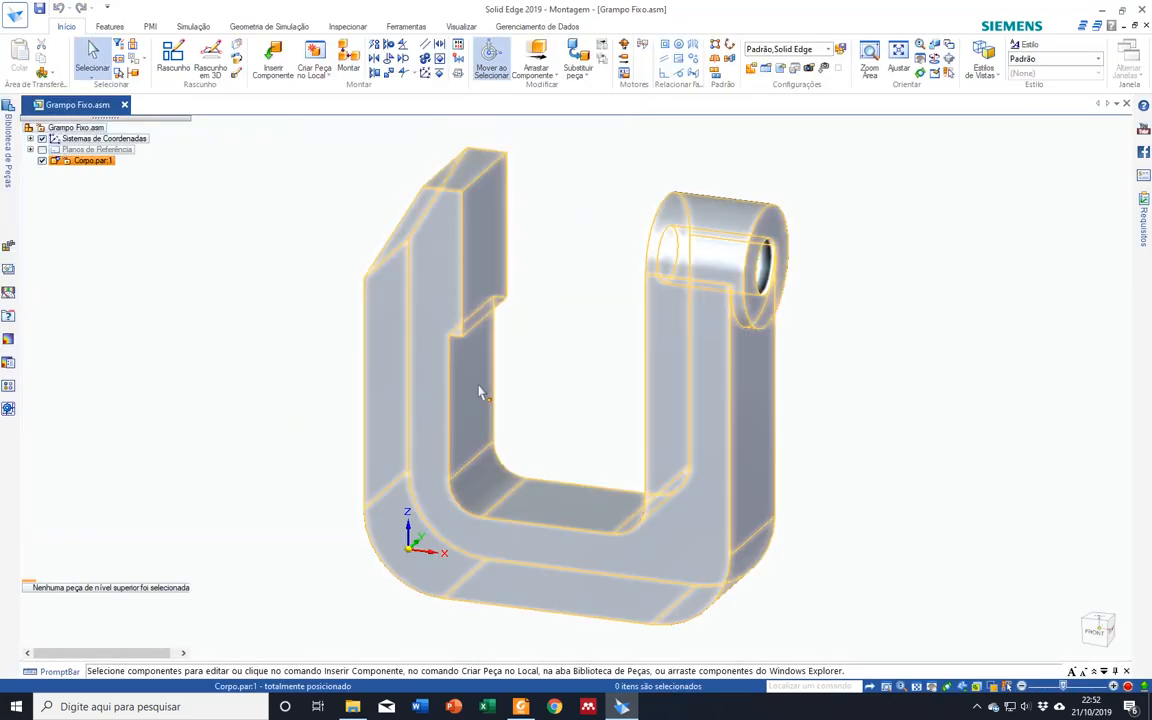
Step: Reorient the assembly to an isometric view with Corpo's threaded hole facing upward and free space around the part
middle_click_drag(498, 378, 614, 321)
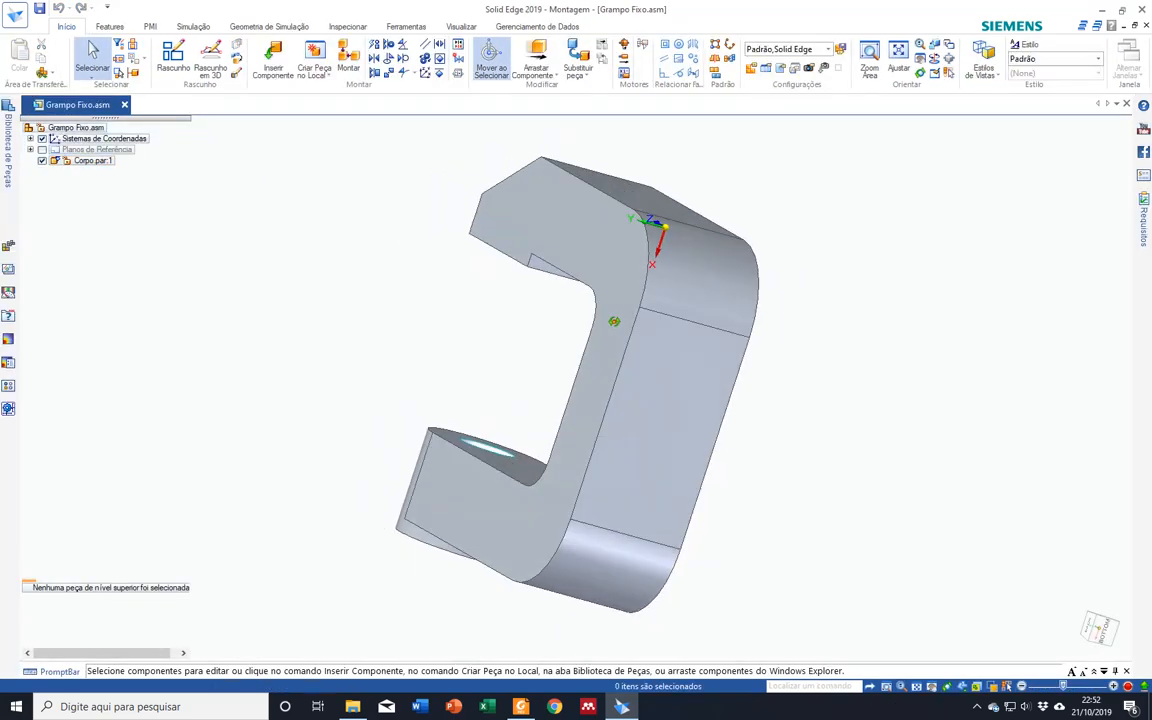
left_click(1096, 619)
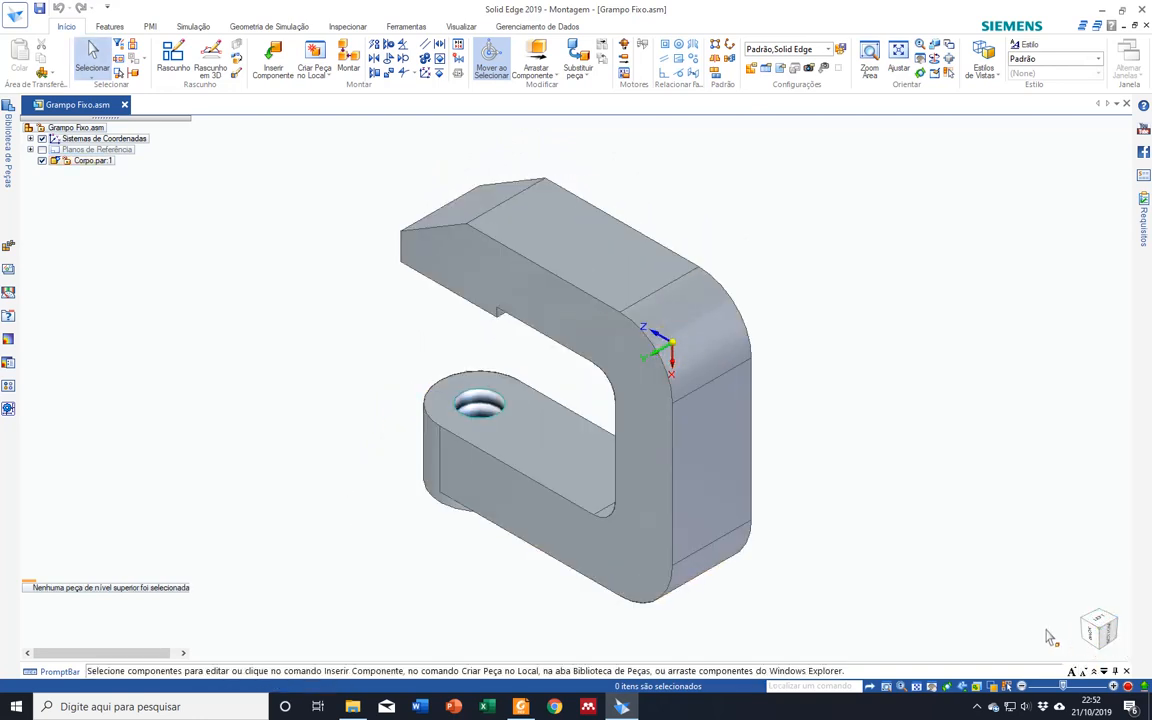
middle_click_drag(1043, 627, 1089, 634)
left_click(1092, 631)
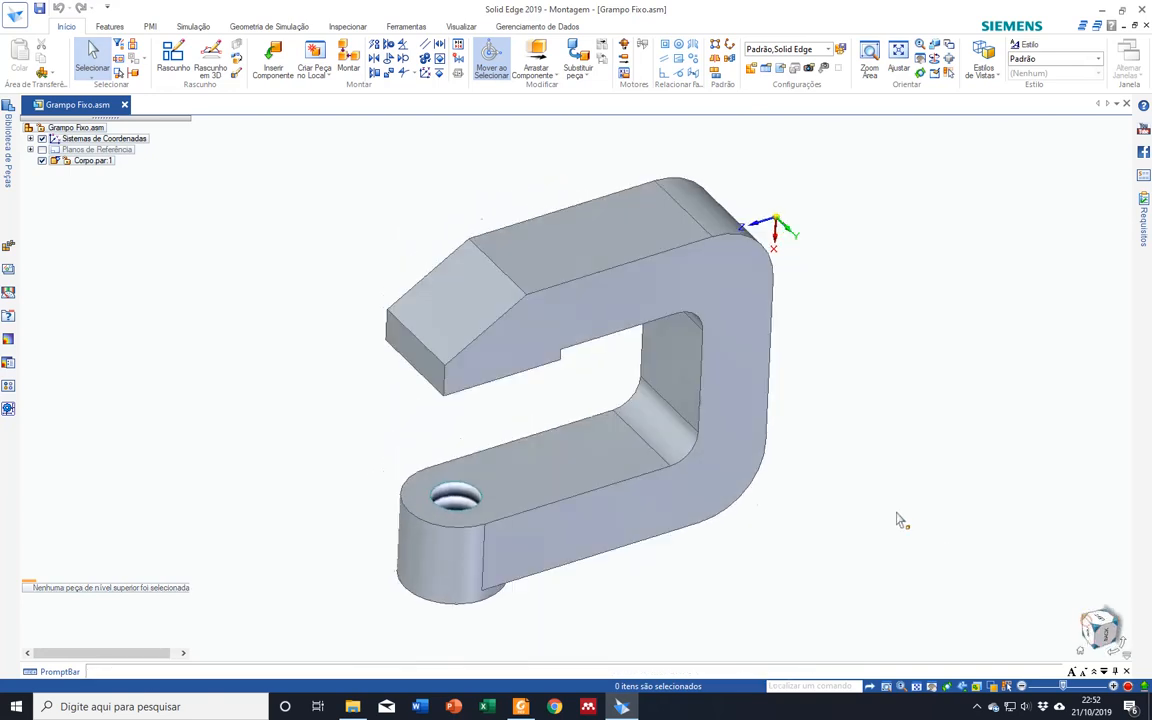
scroll(669, 372, "down", 4)
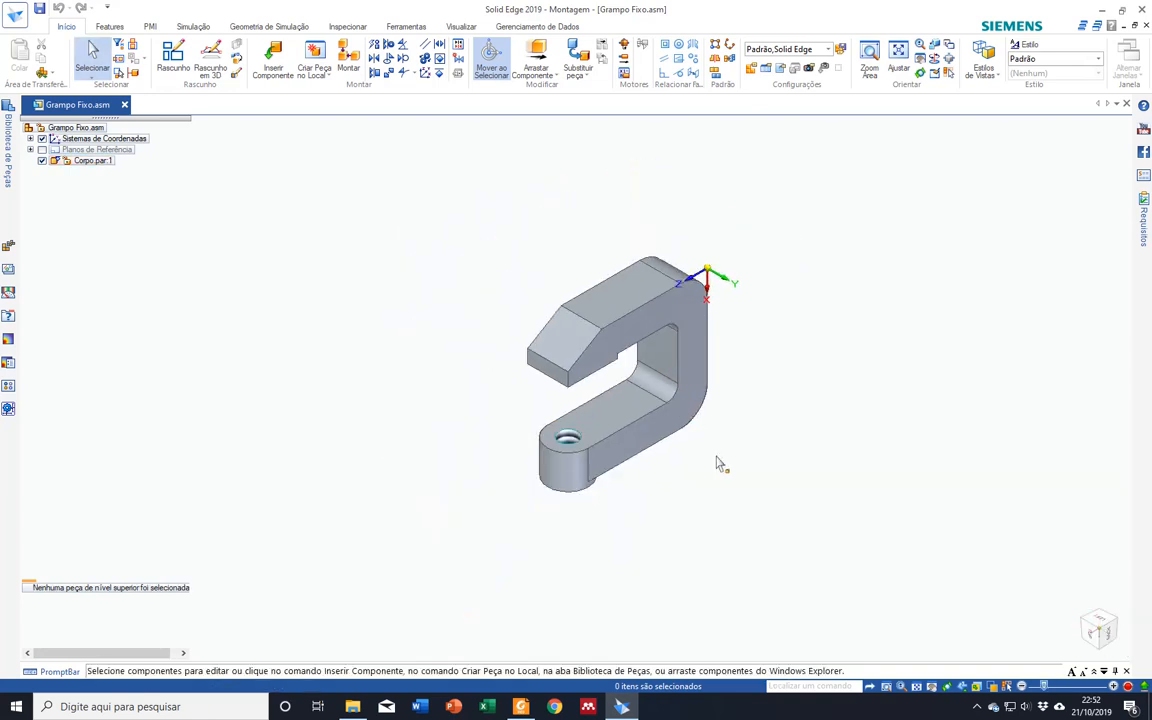
scroll(716, 464, "up", 2)
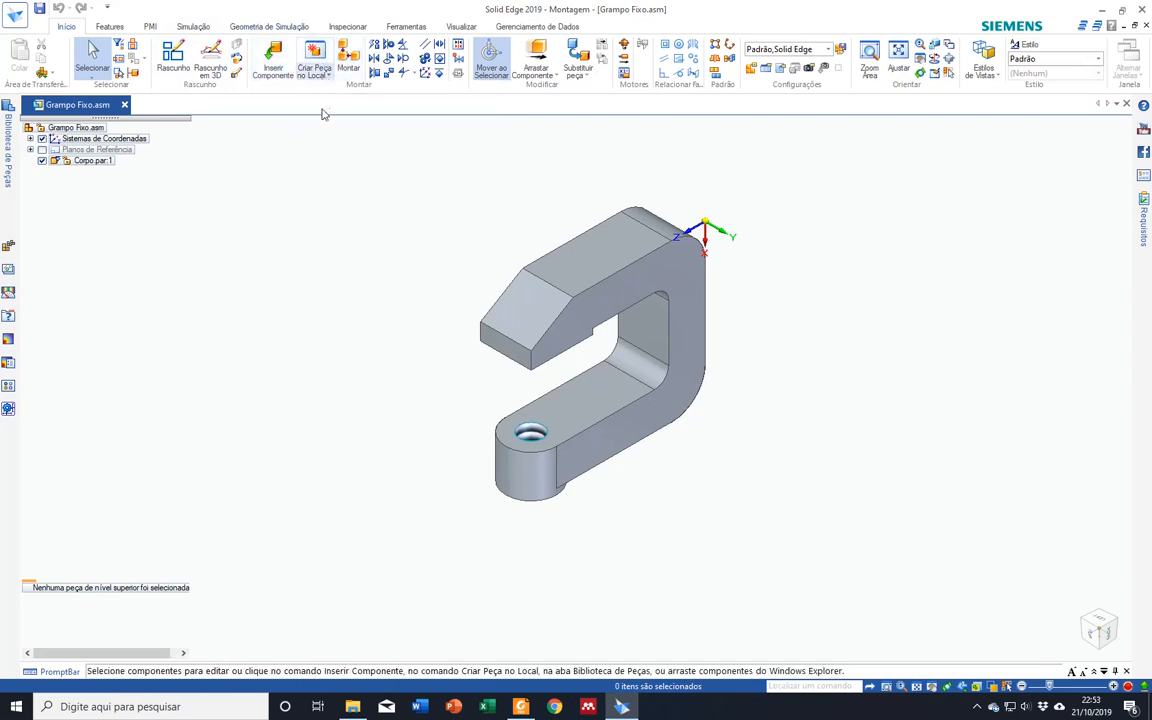
left_click(314, 62)
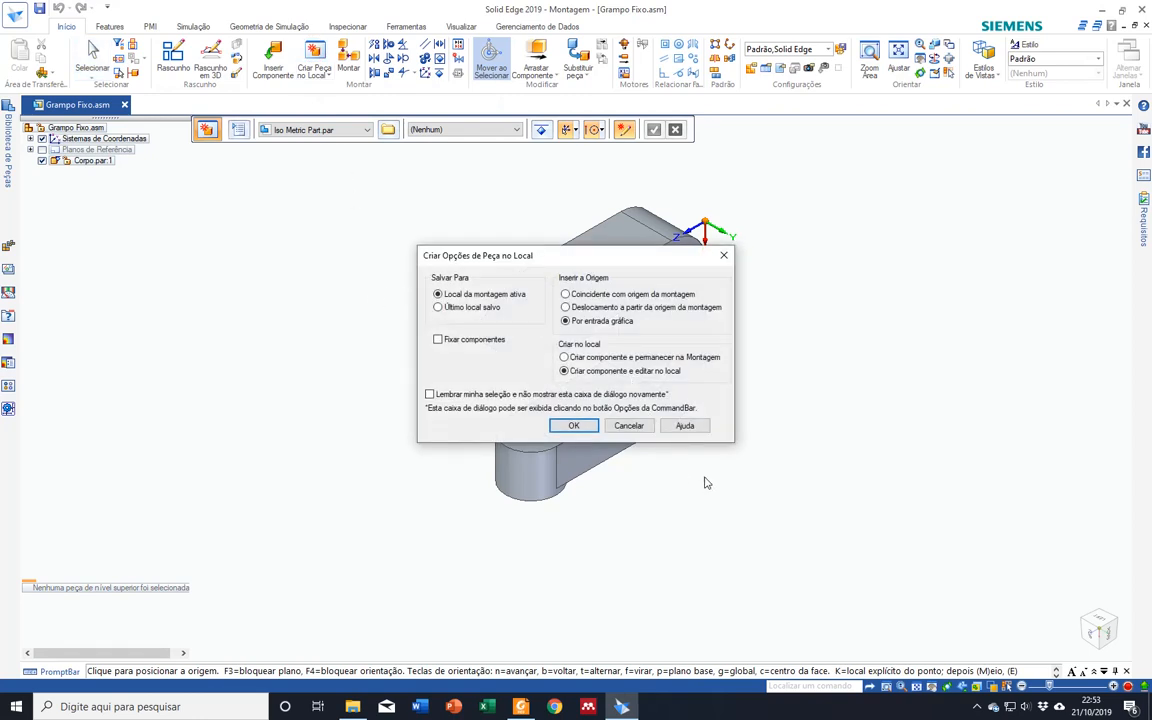
left_click(628, 425)
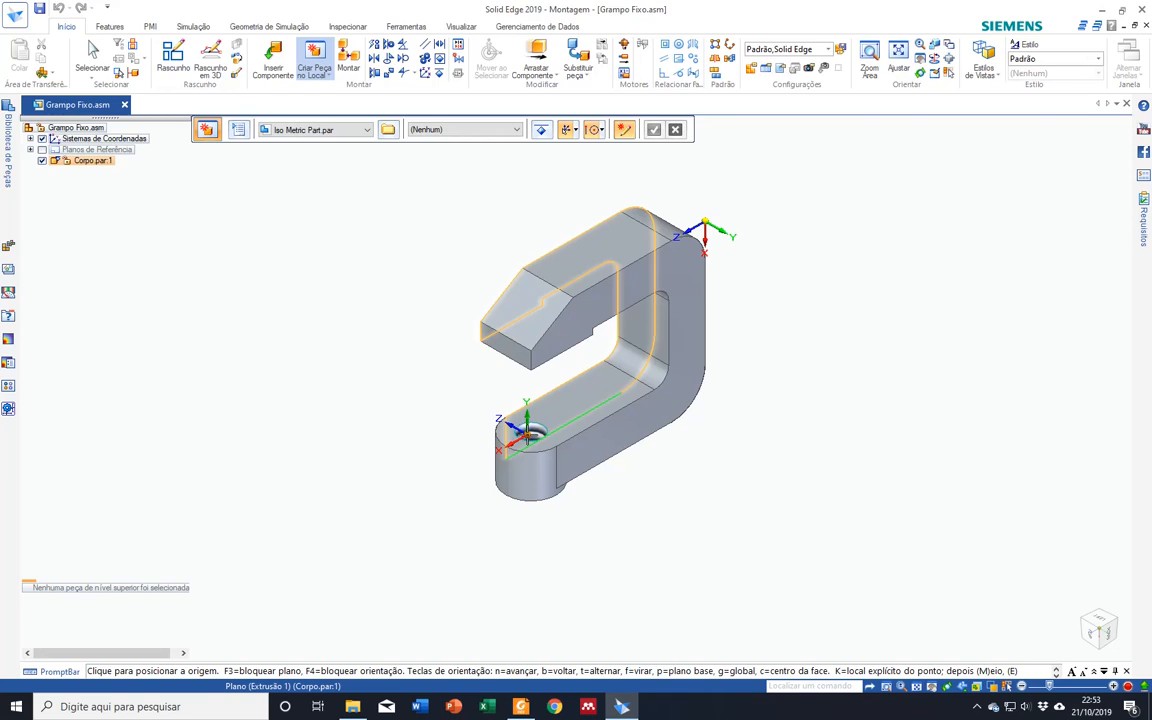
key("Escape")
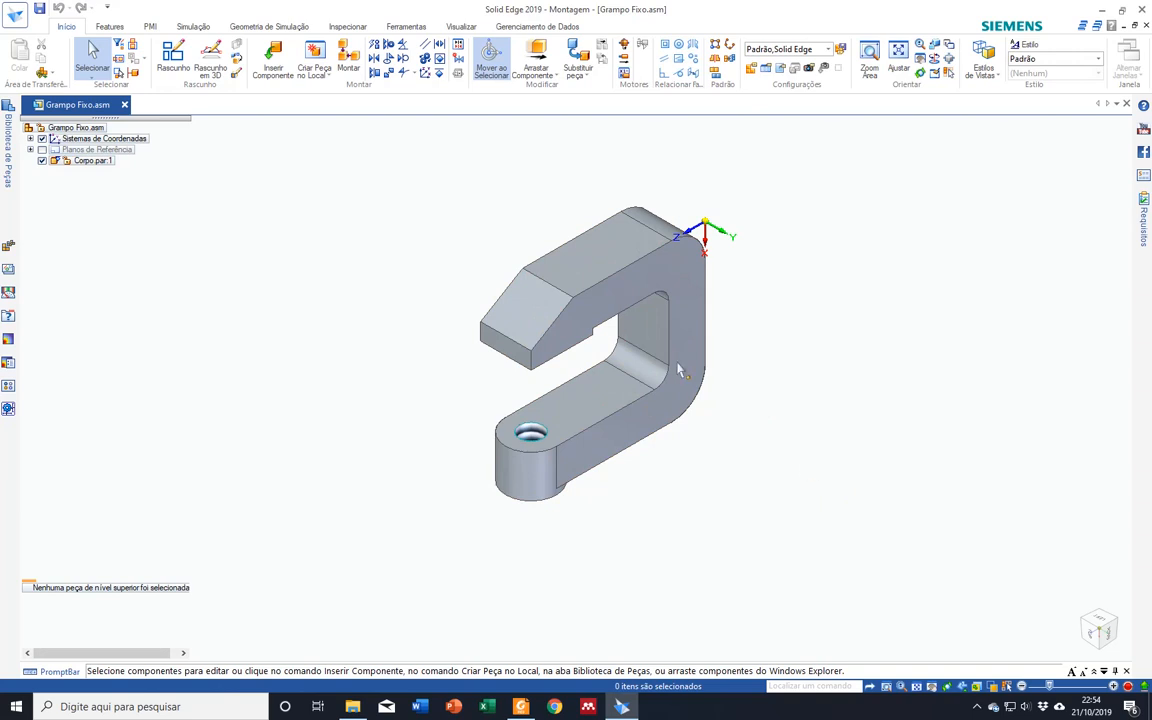
Step: Insert the Parafuso part from the Grampo folder beside Corpo's threaded end and close the parts library
left_click(266, 70)
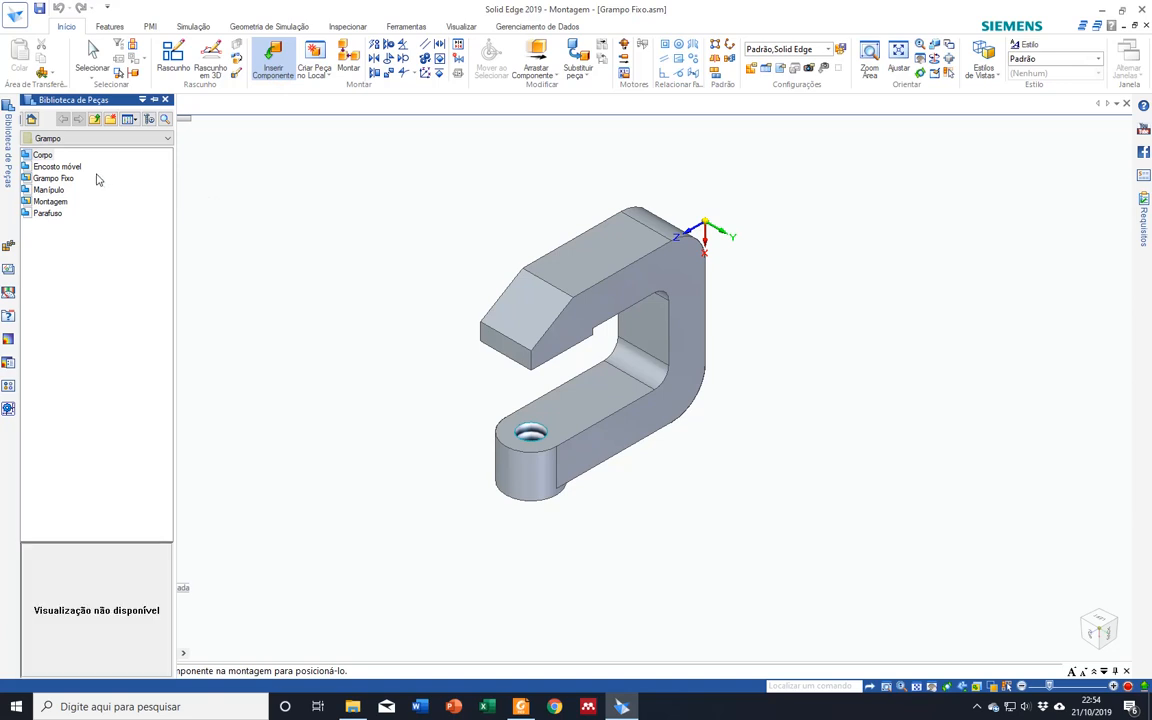
left_click(55, 215)
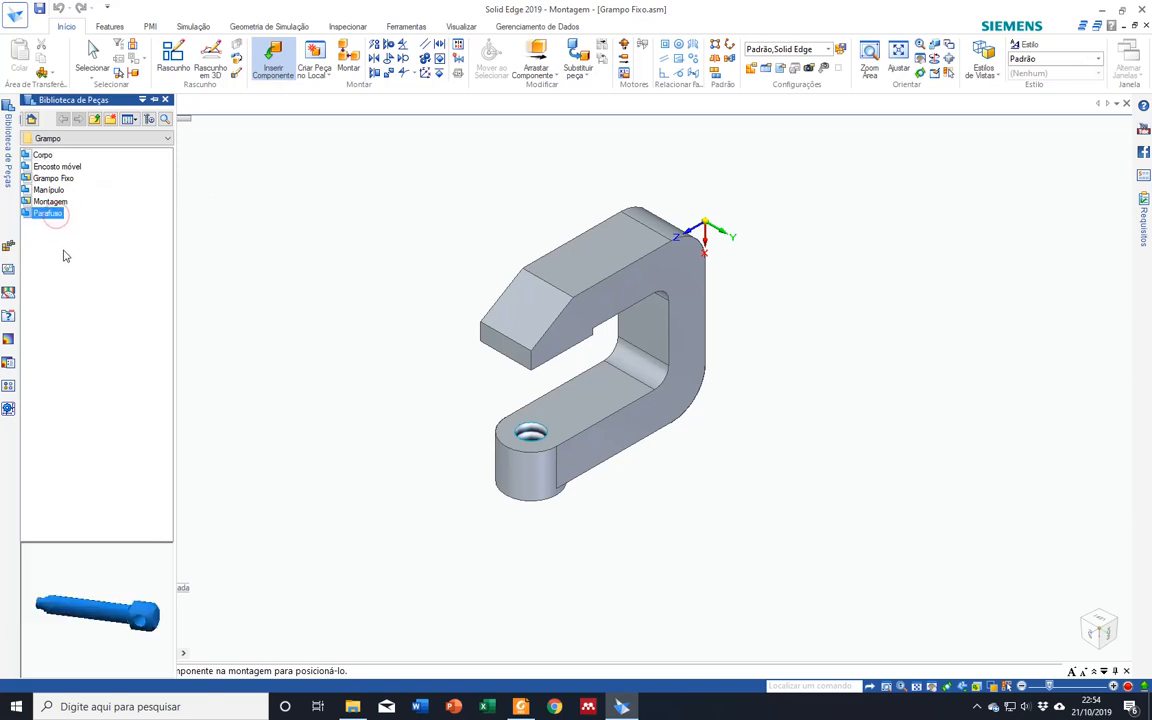
left_click_drag(236, 294, 380, 466)
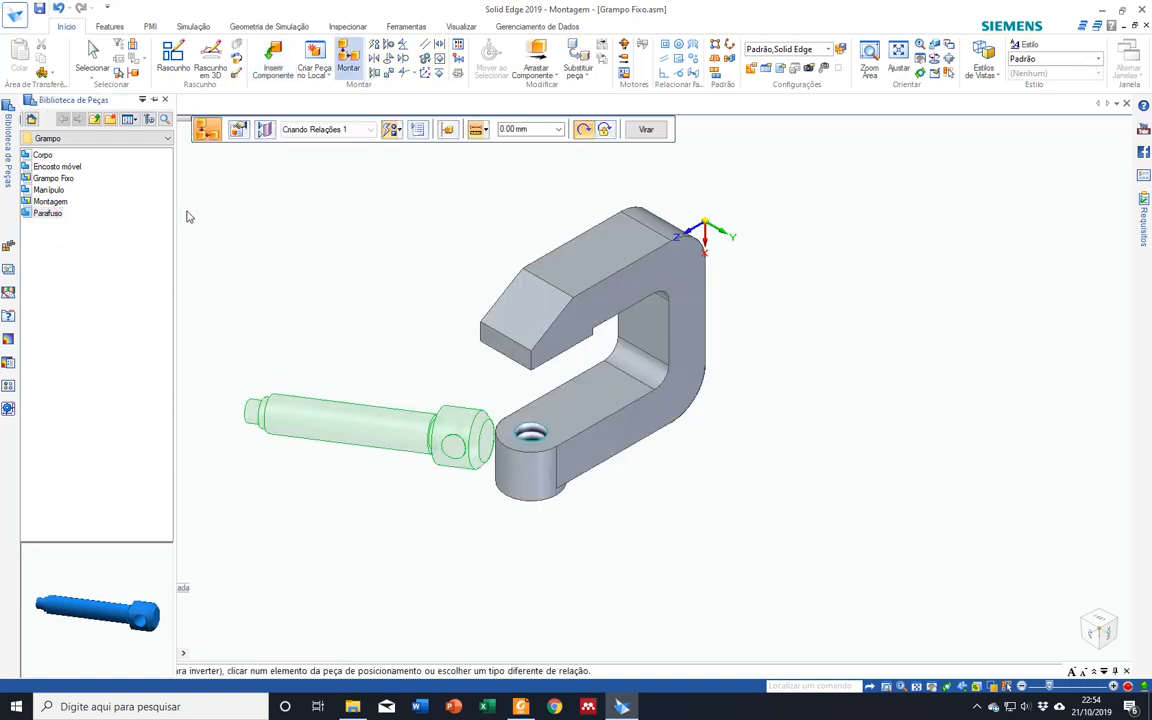
left_click(165, 99)
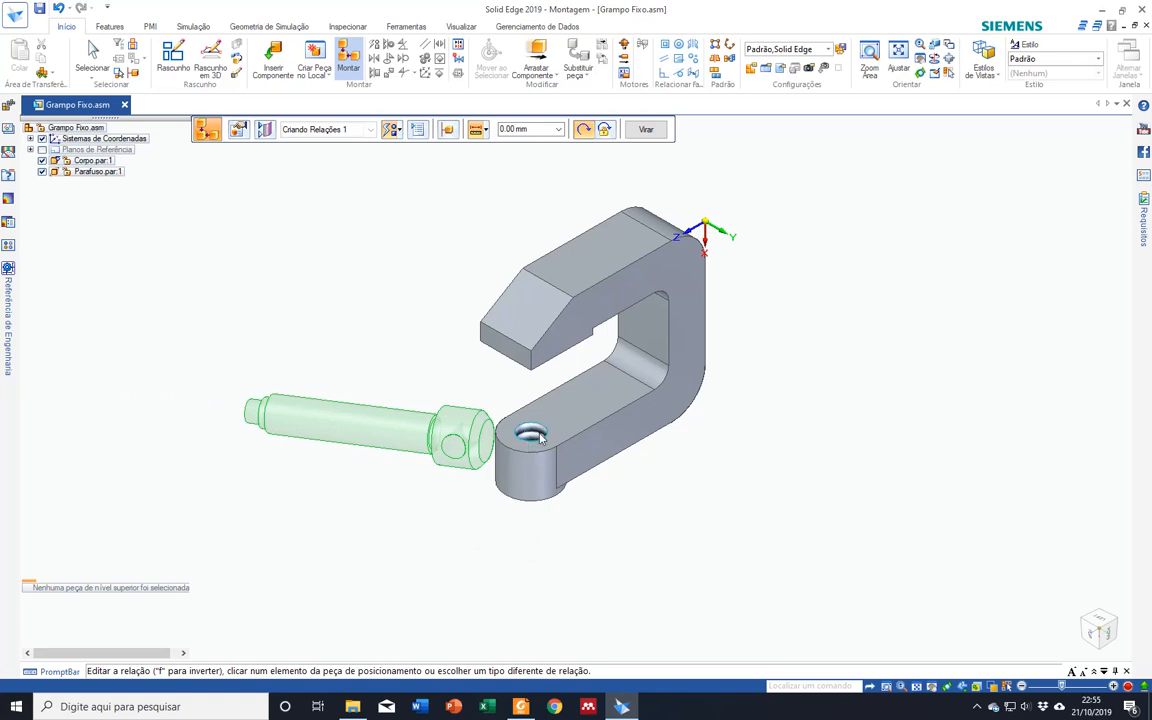
Step: Apply an axial alignment between Parafuso's cylindrical shank and Corpo's threaded hole
left_click(392, 48)
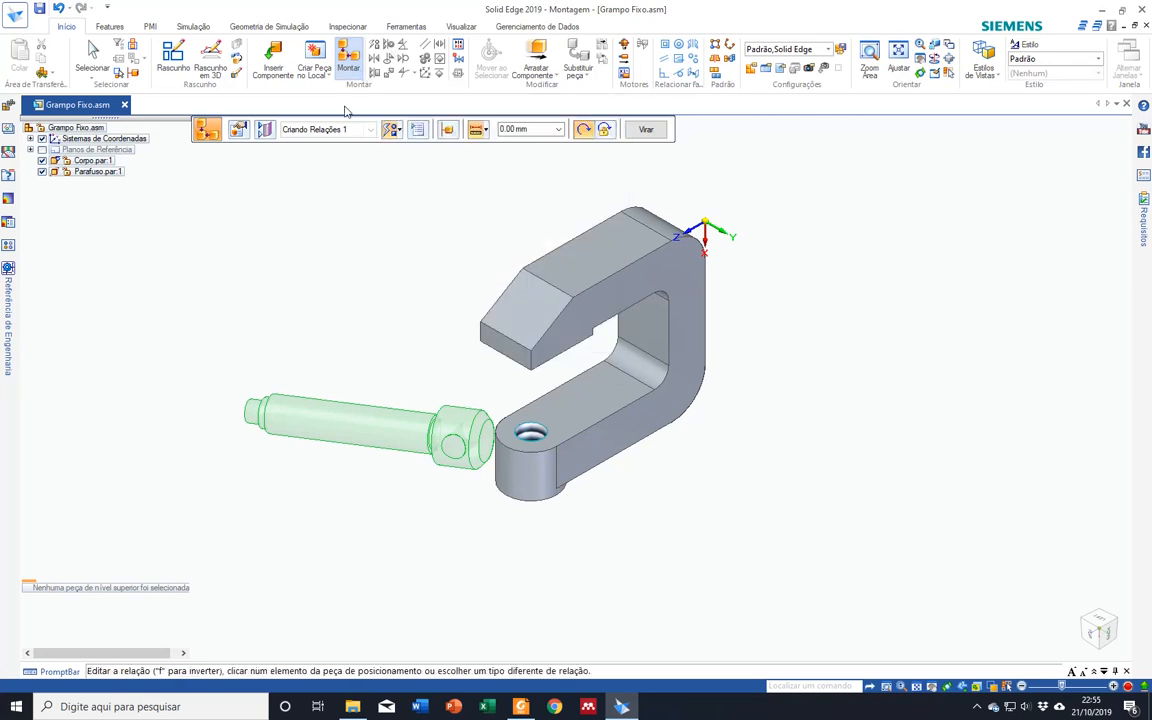
left_click(362, 428)
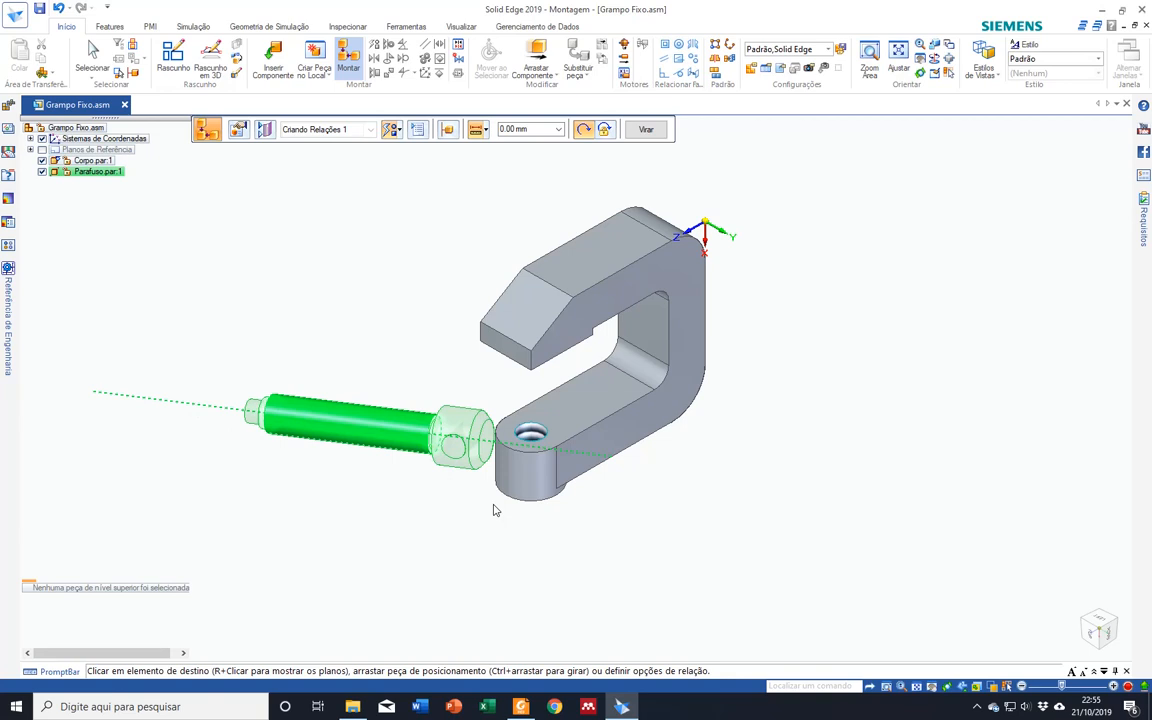
left_click(532, 436)
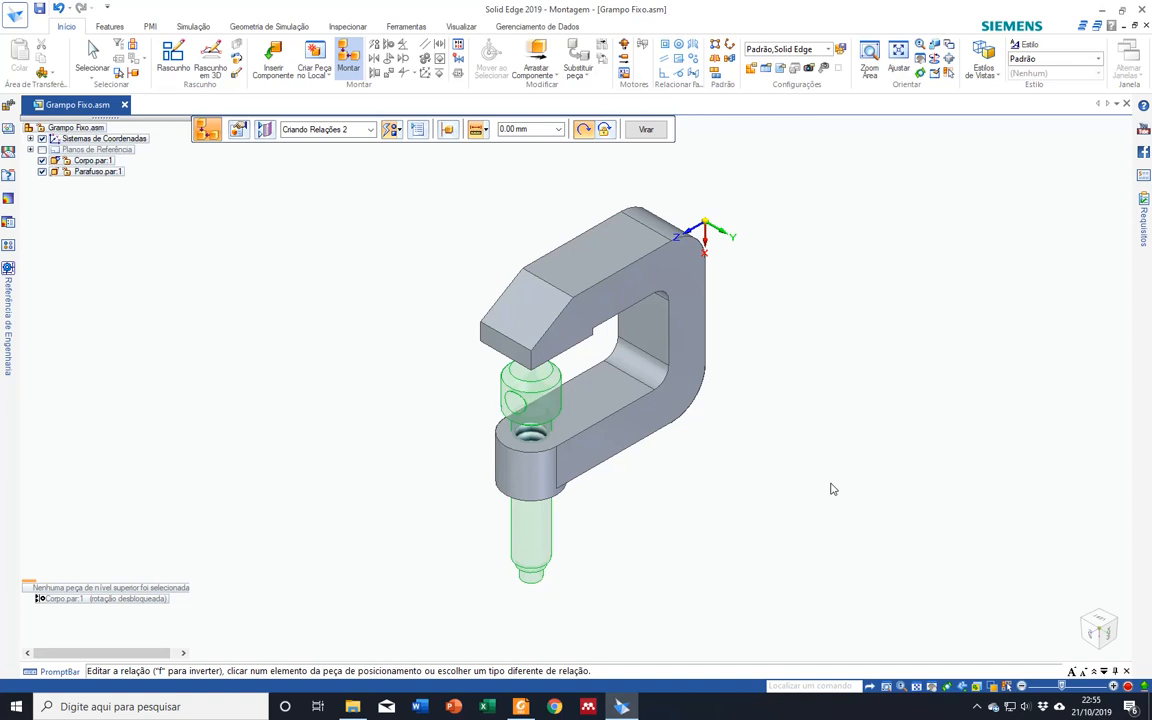
Step: Flip the aligned Parafuso so its slim tip points toward Corpo's upper jaw and finish the placement
left_click(650, 132)
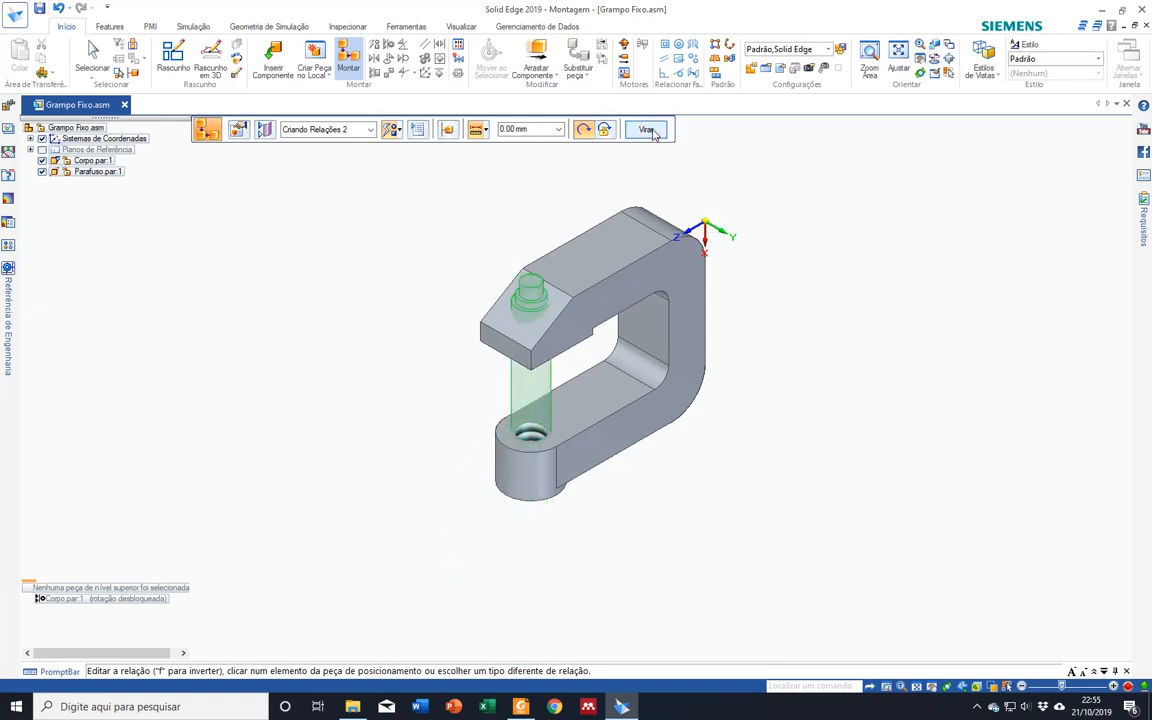
left_click(653, 133)
left_click(653, 133)
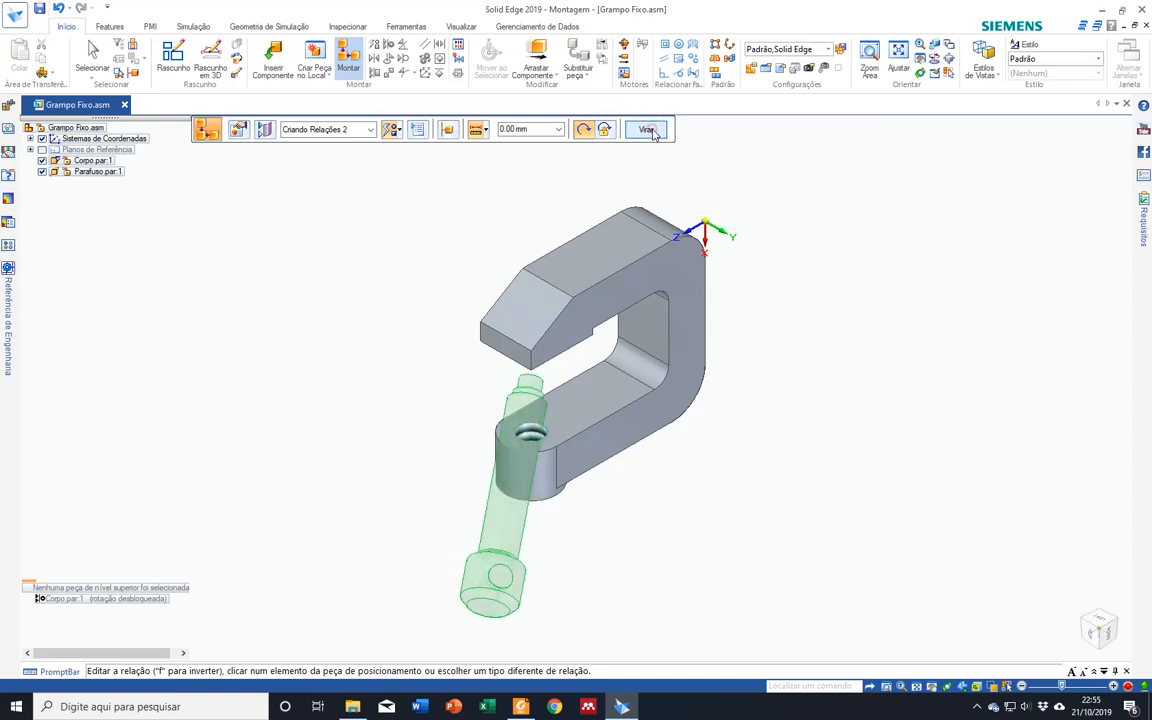
left_click(653, 133)
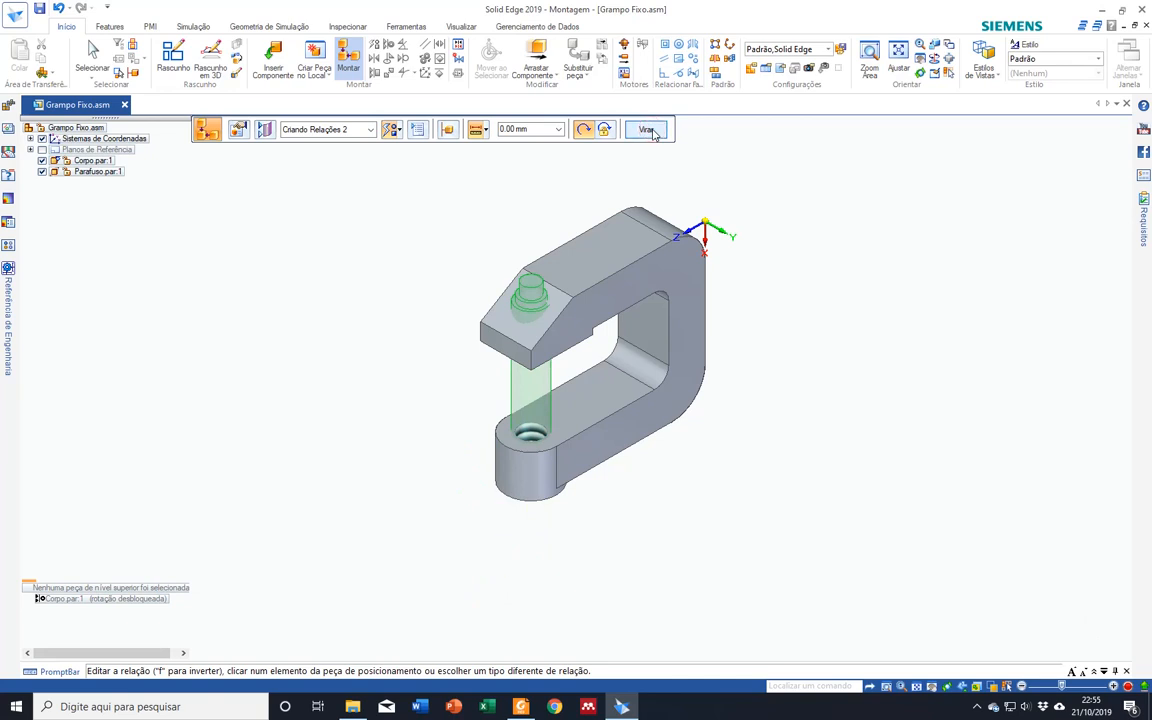
left_click(579, 187)
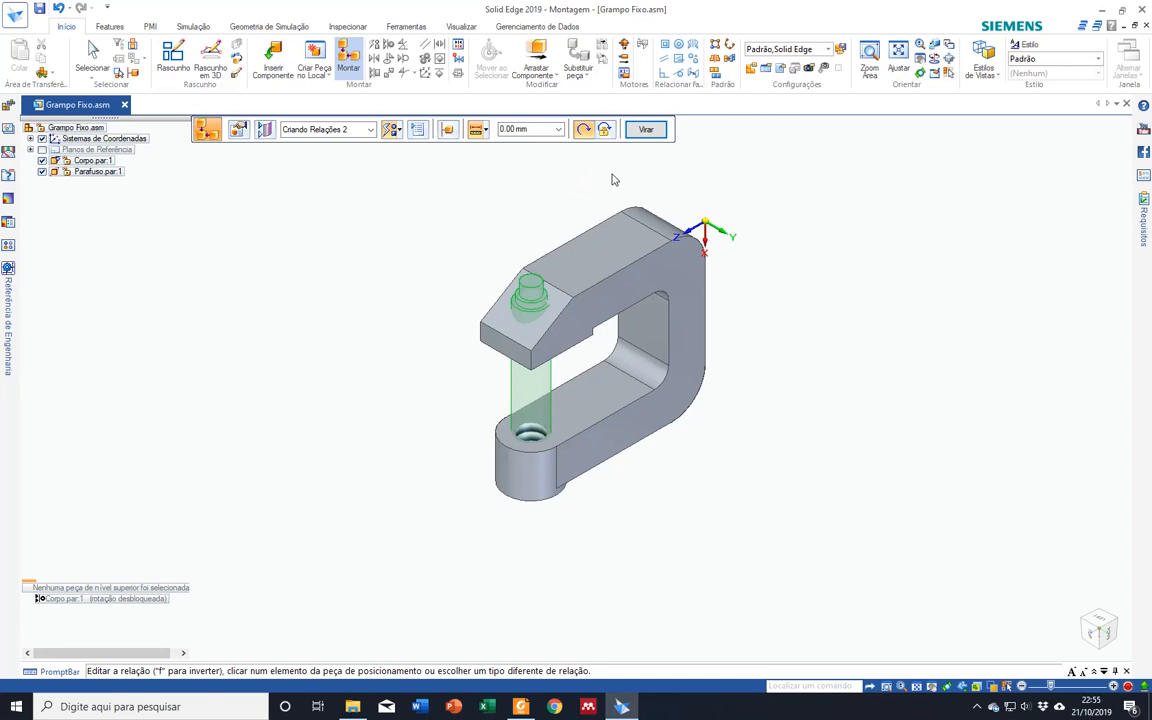
key("Escape")
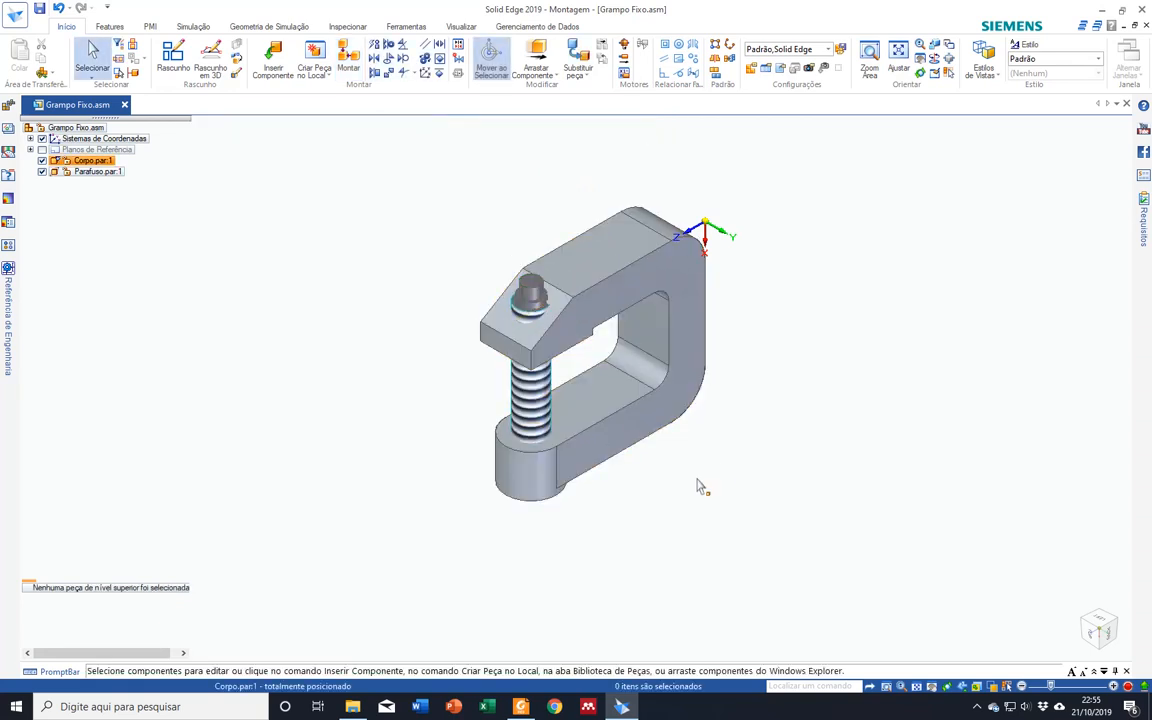
middle_click_drag(612, 457, 638, 329)
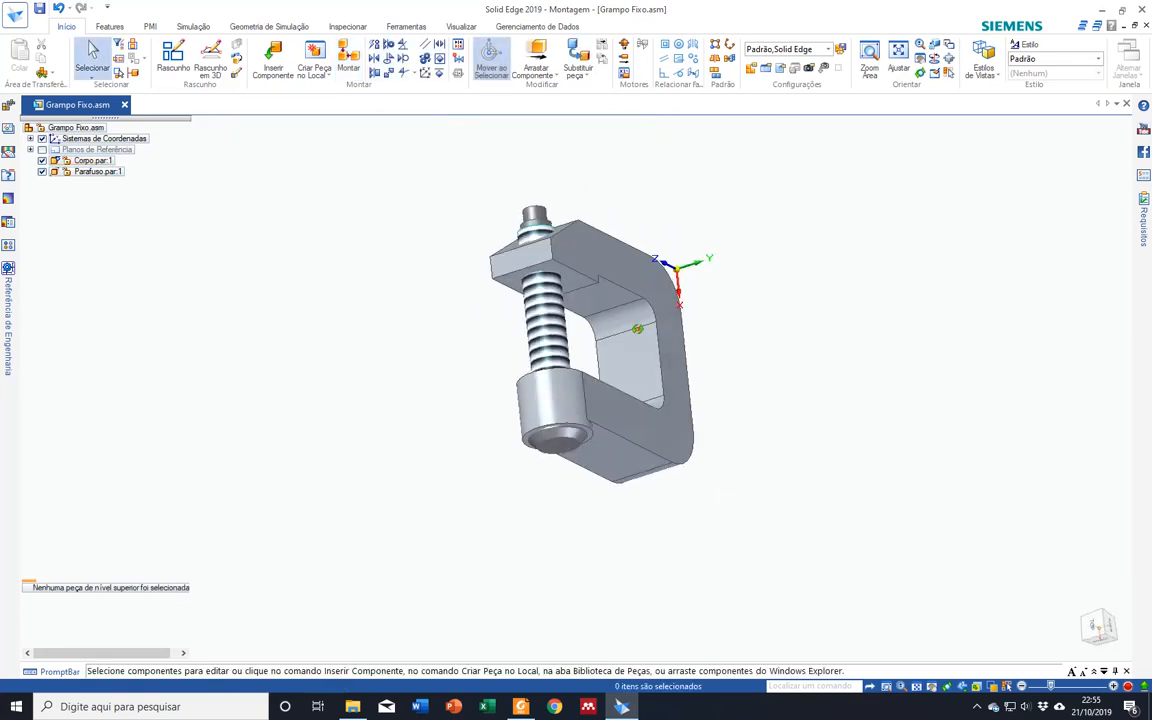
scroll(566, 491, "up", 2)
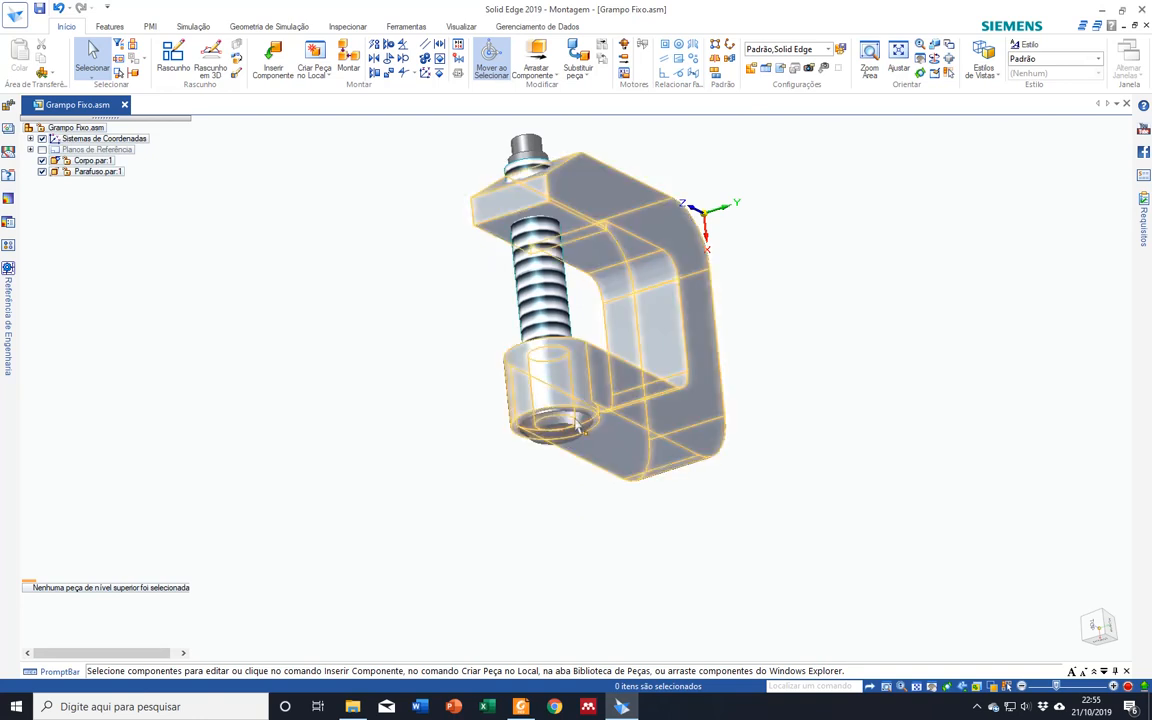
middle_click_drag(516, 440, 771, 398)
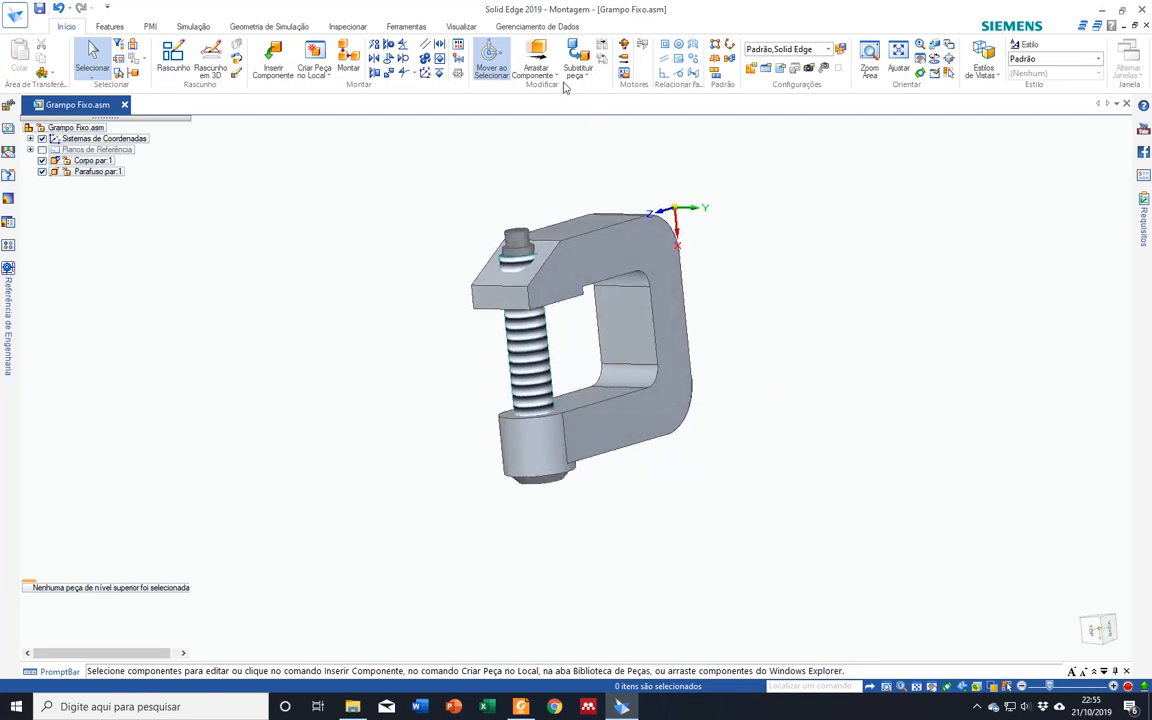
left_click(570, 440)
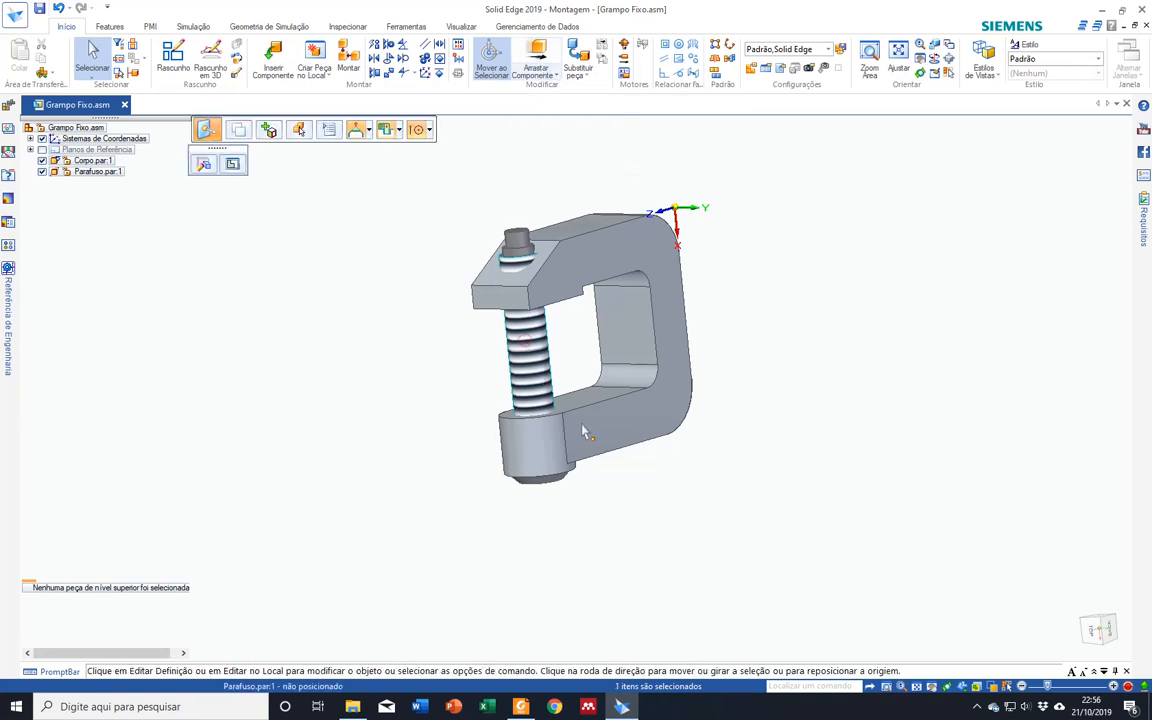
left_click(526, 338)
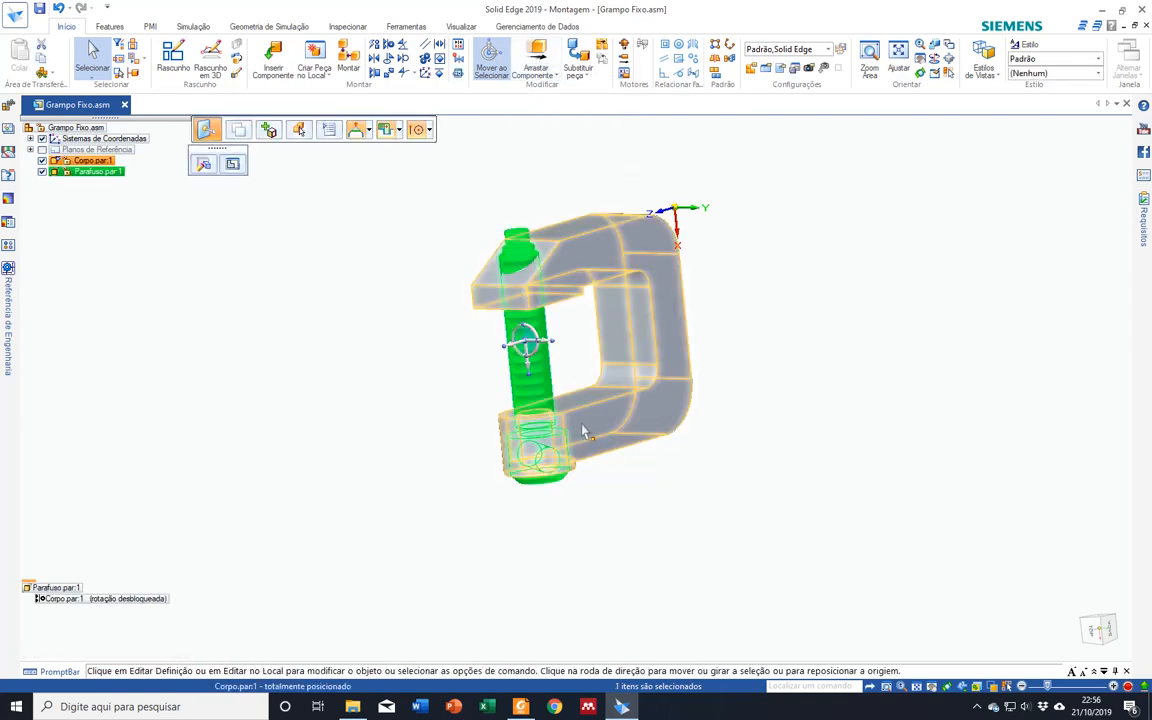
left_click(527, 343)
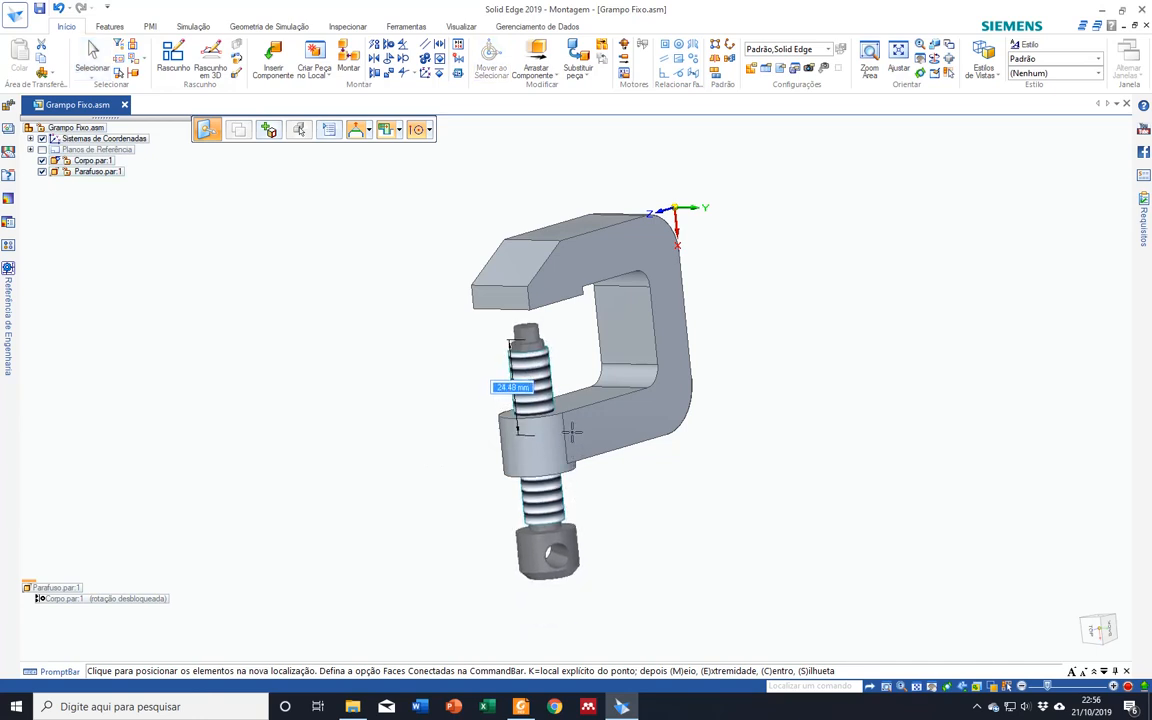
key("Escape")
left_click(540, 372)
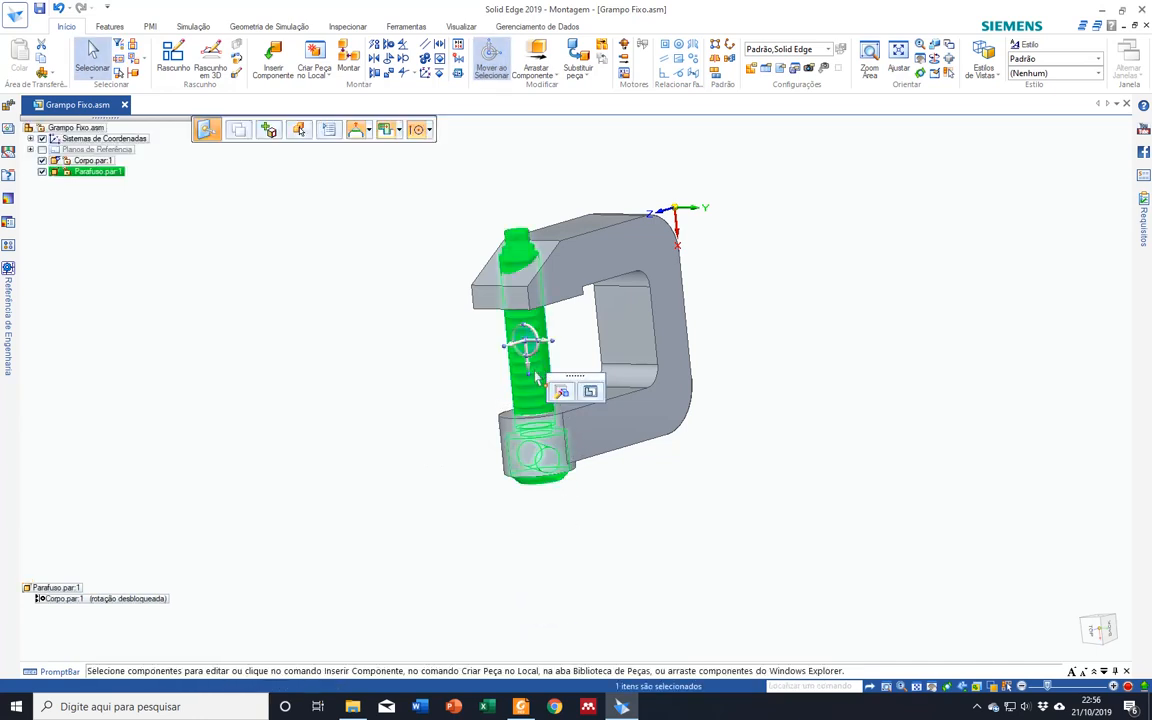
left_click(656, 553)
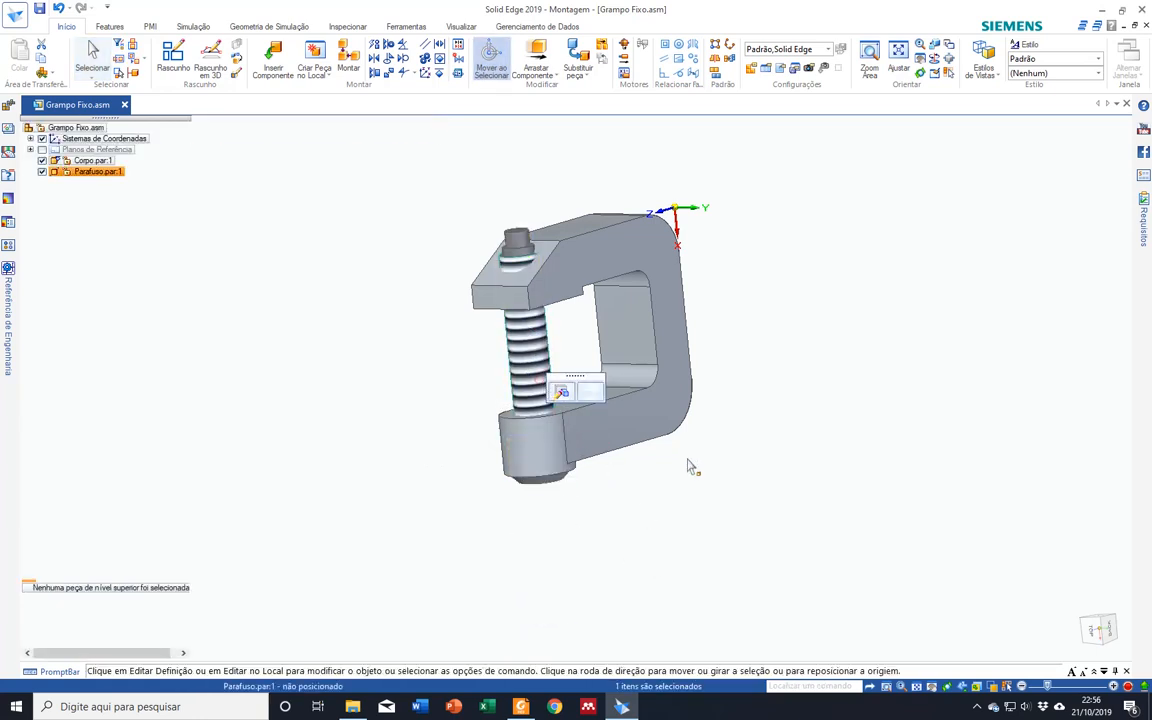
Step: Try rotating Parafuso about 126.30° without repairing unsatisfied relationships, deleting the affected ones, and undo the rotation
left_click(540, 392)
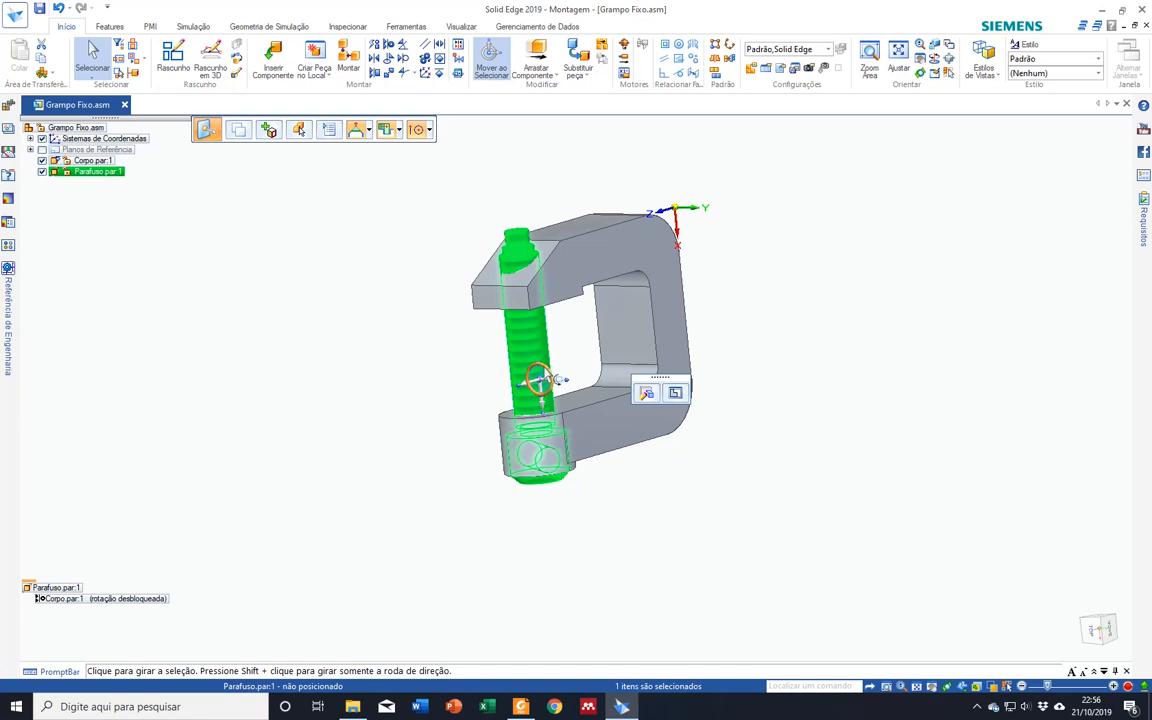
left_click(545, 380)
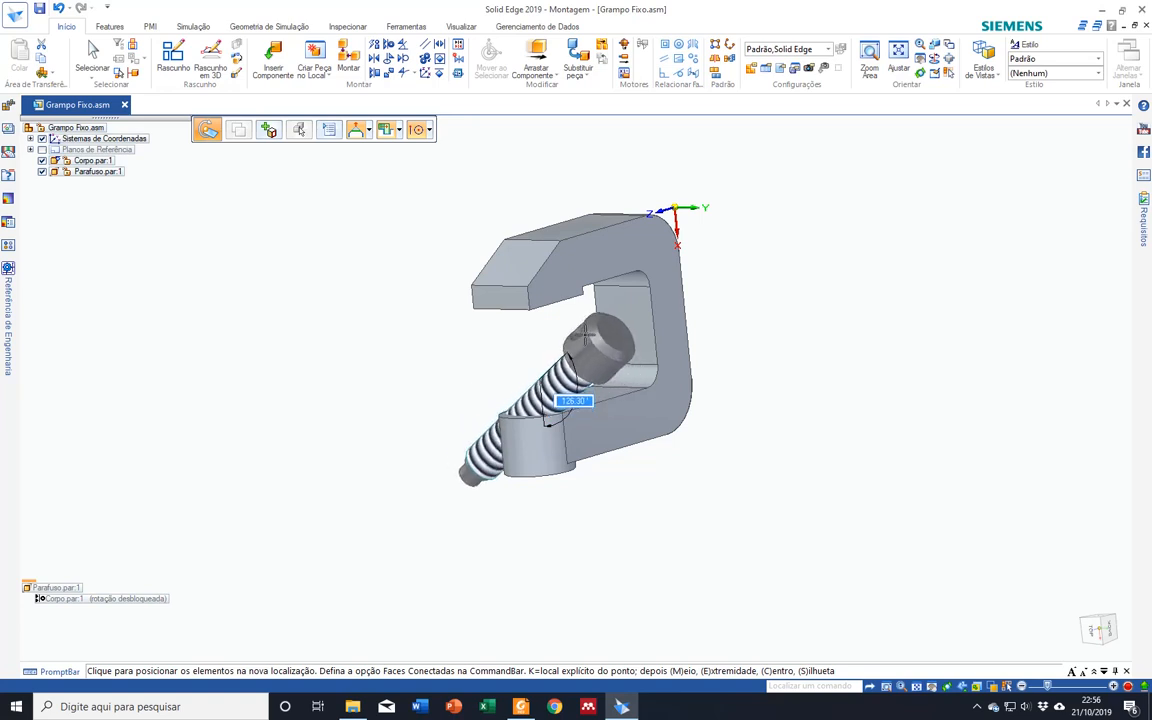
left_click(585, 338)
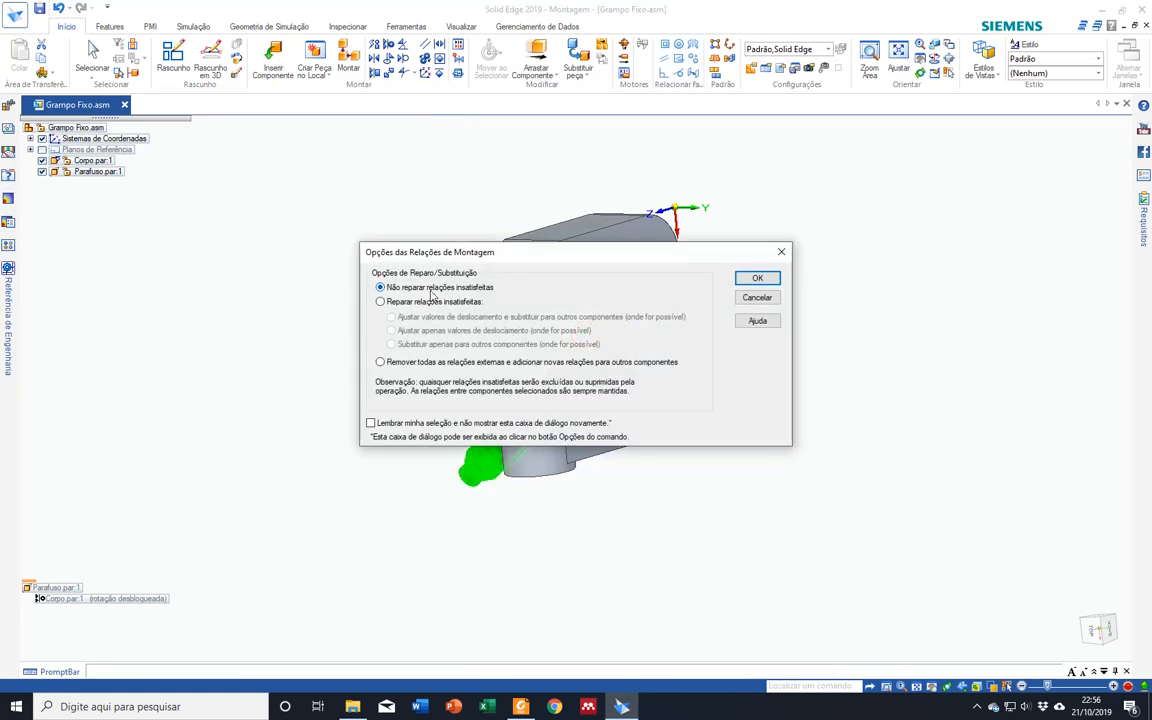
left_click(745, 300)
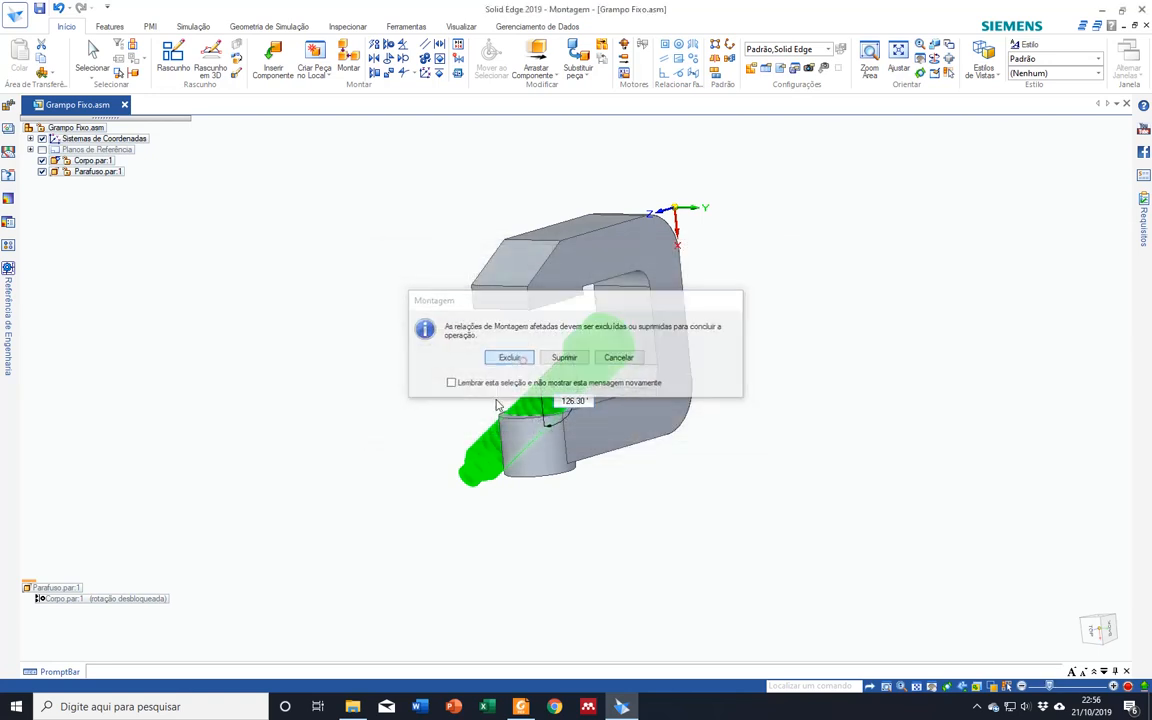
left_click(518, 358)
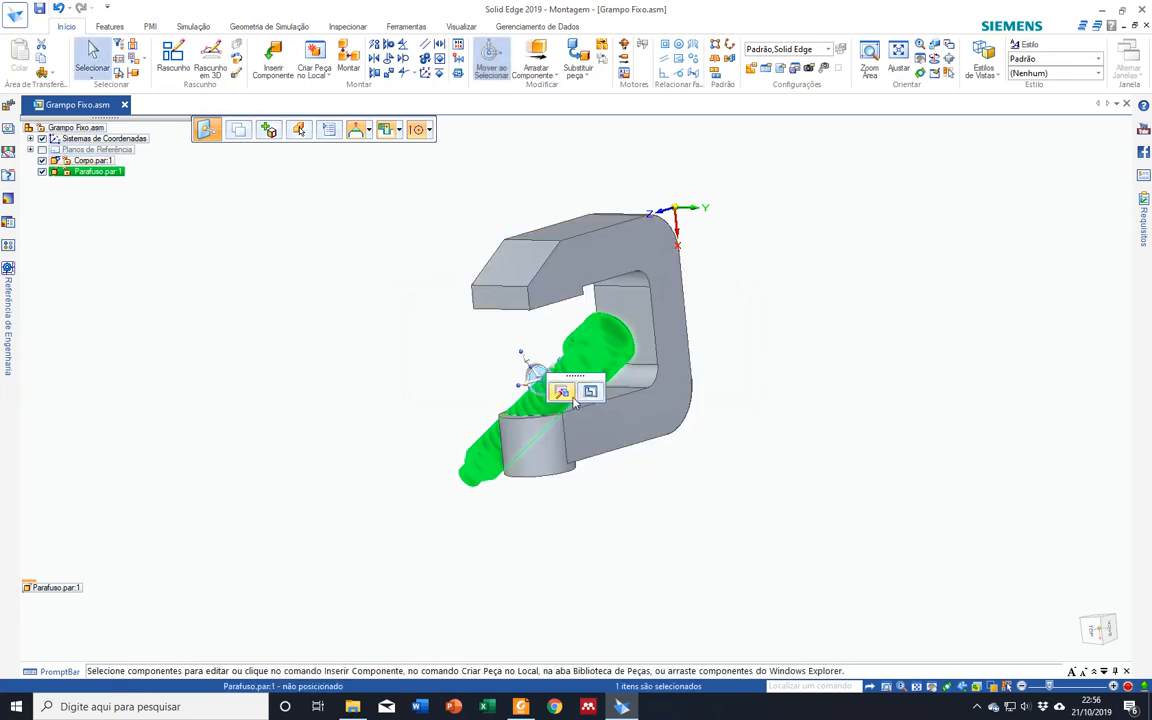
key("ctrl+z")
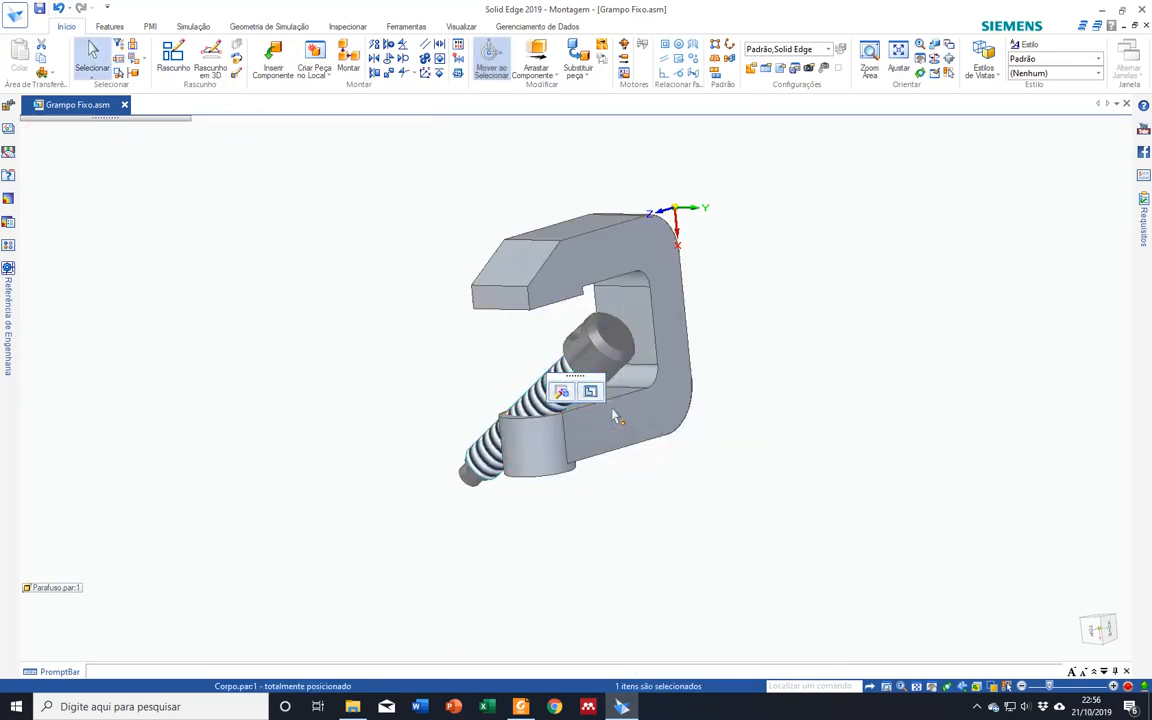
Step: Move Parafuso downward along its own axis until its tip clears Corpo's upper jaw and its drilled head hangs below the body
left_click(534, 361)
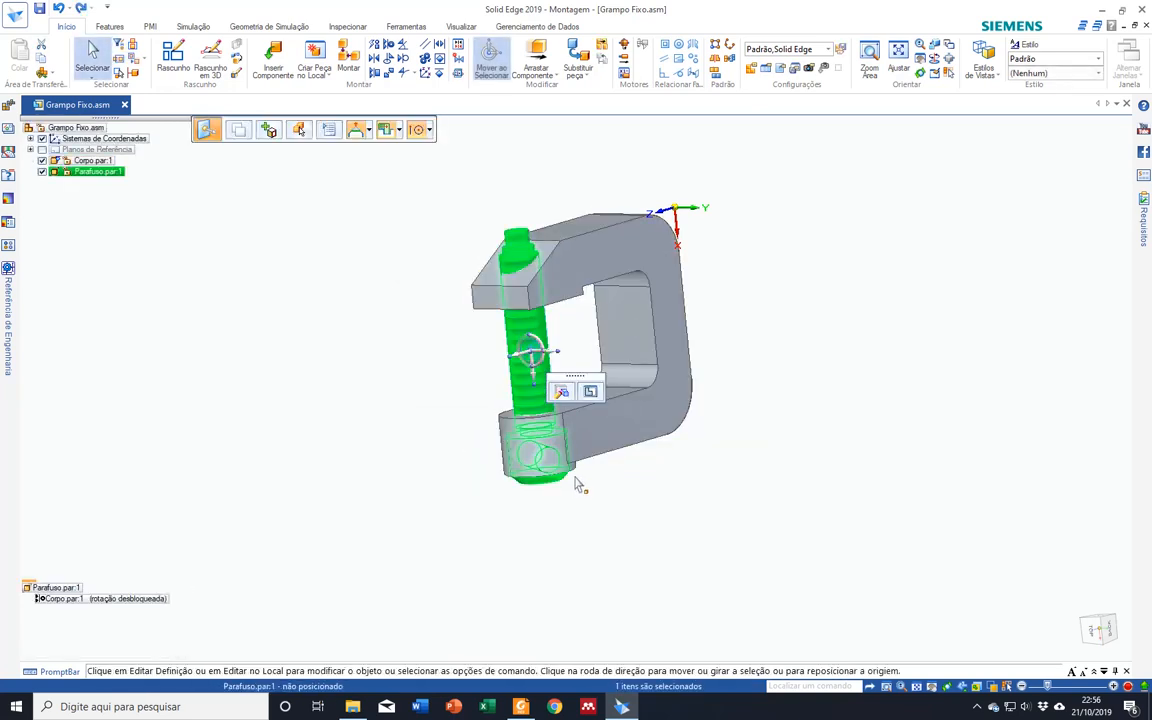
left_click(535, 368)
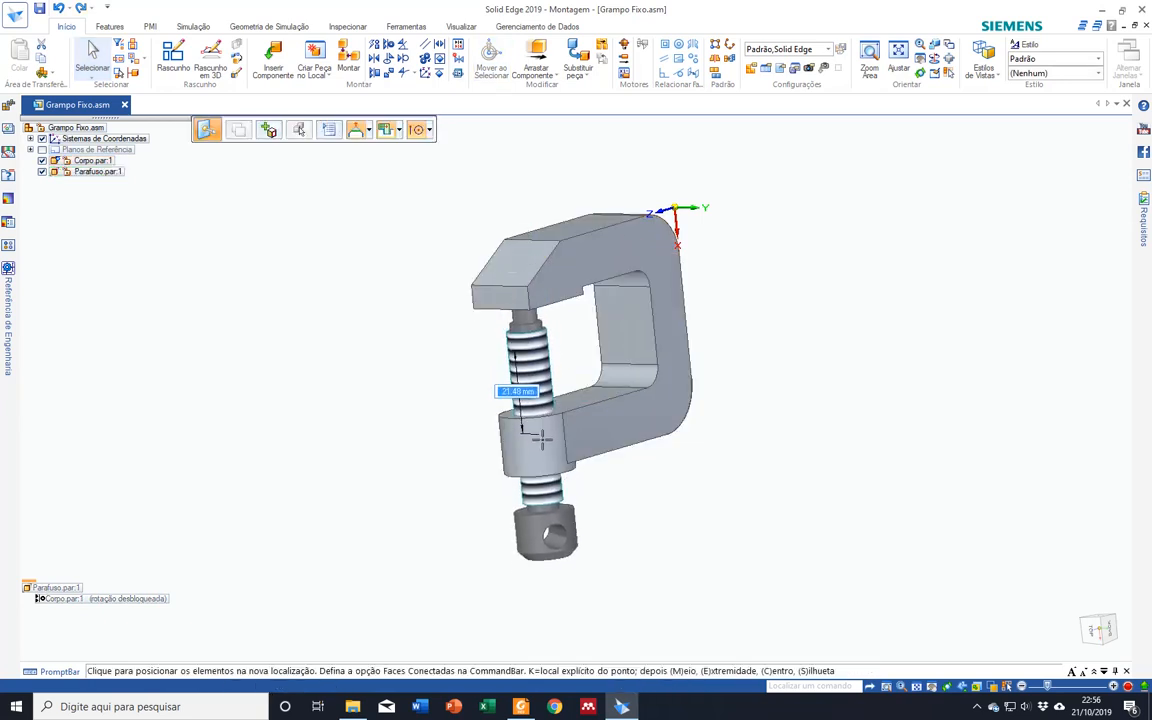
left_click(541, 452)
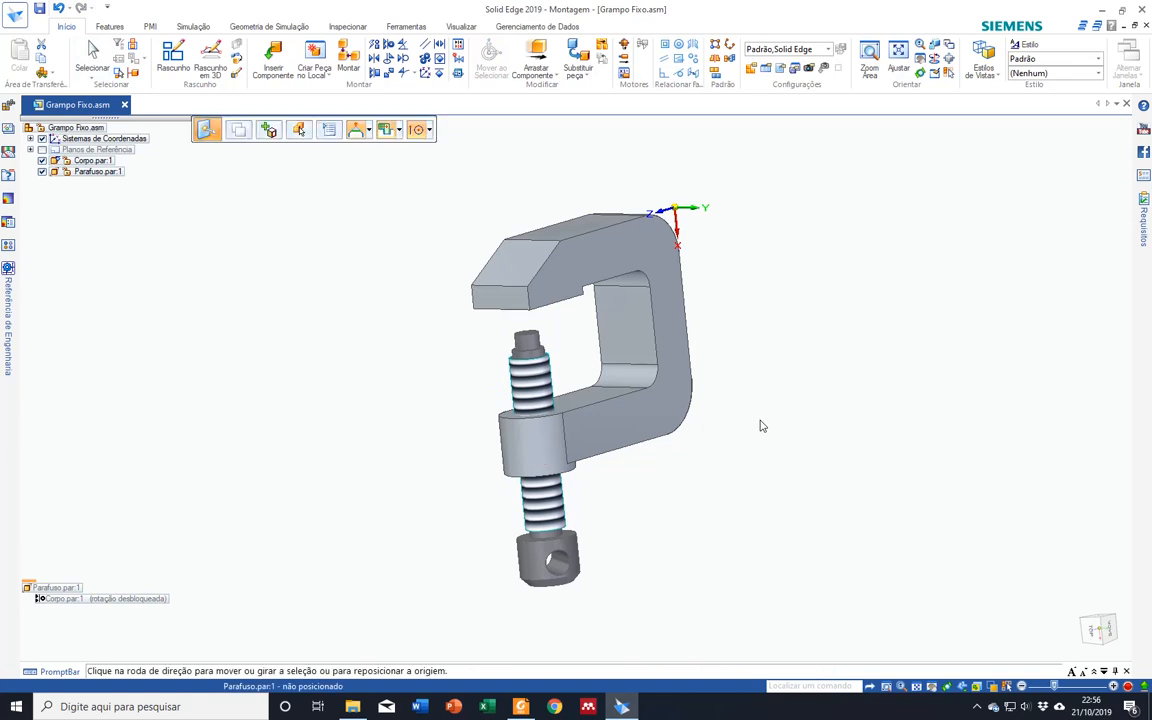
left_click(853, 372)
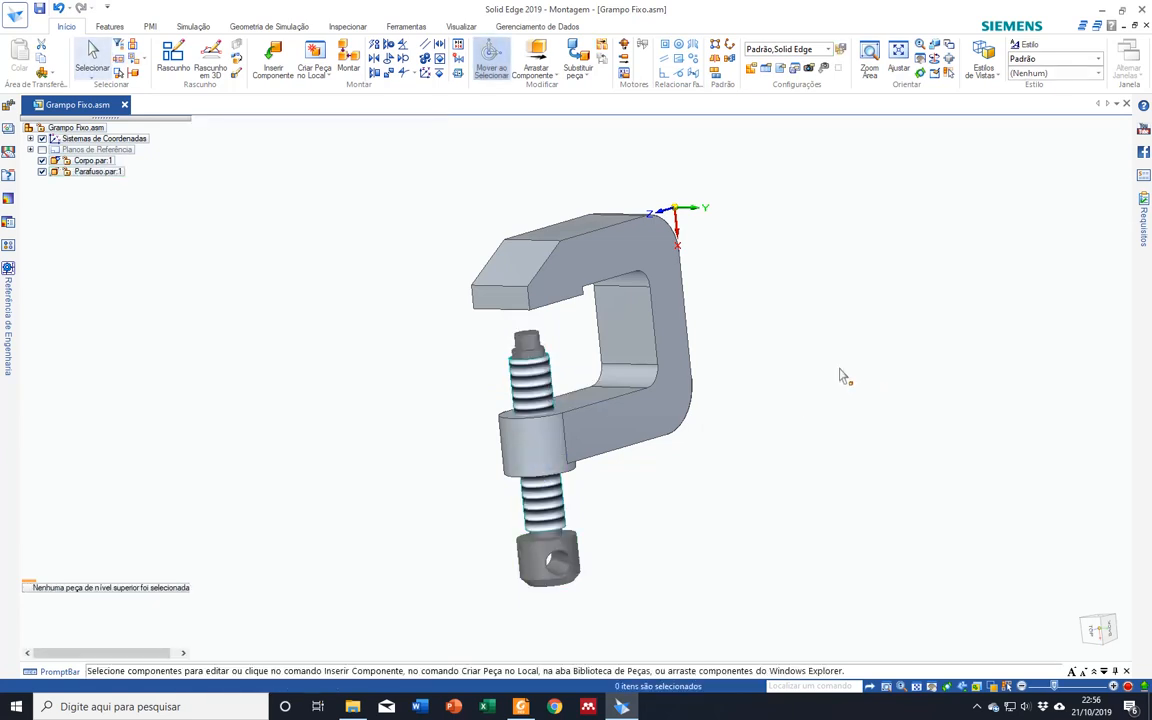
Step: Insert the Manípulo part from the Grampo folder into the free space beside the clamp
left_click(9, 106)
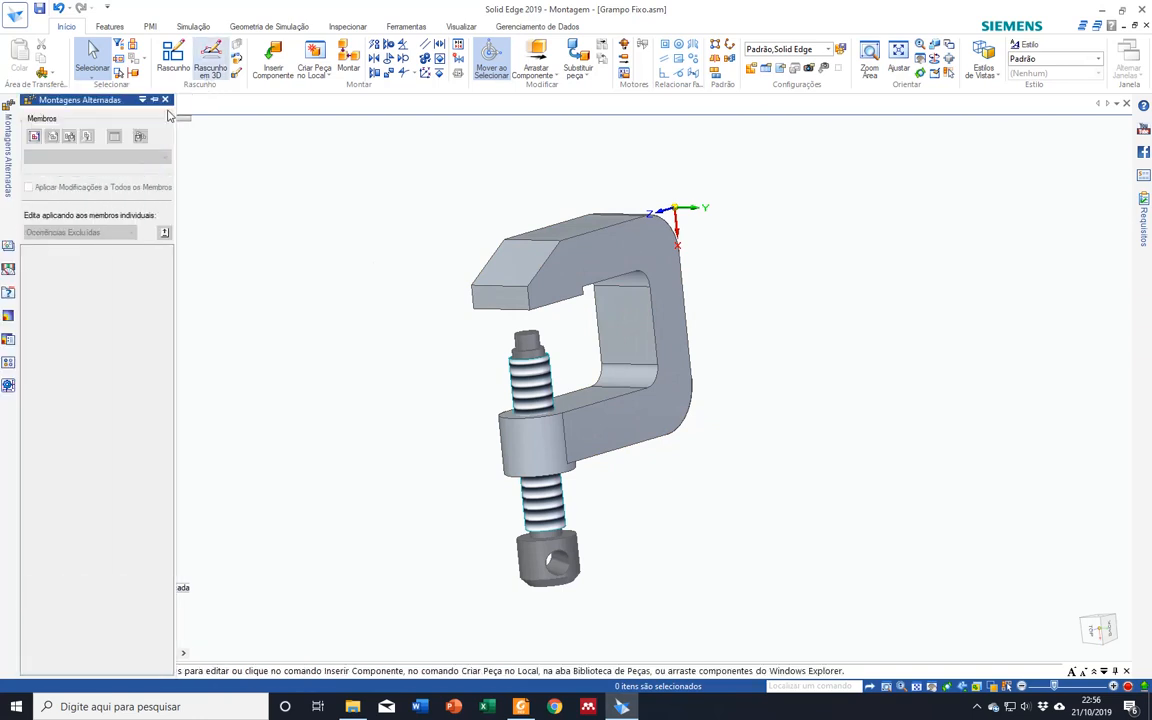
left_click(273, 60)
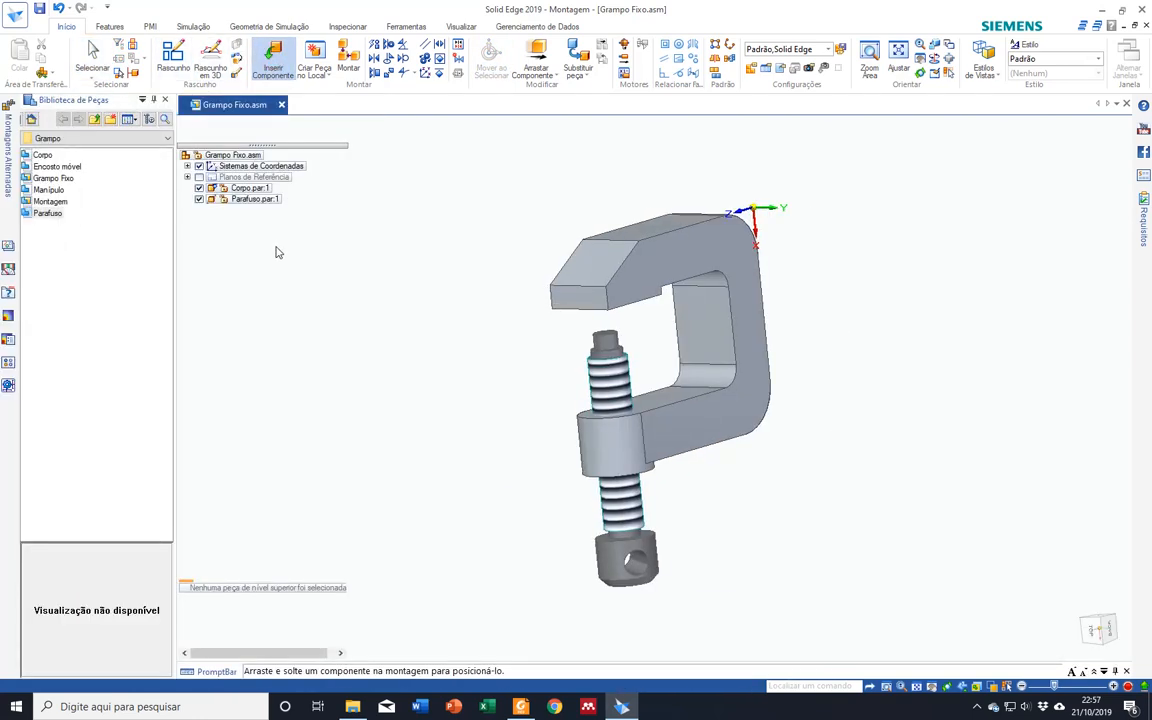
left_click(46, 189)
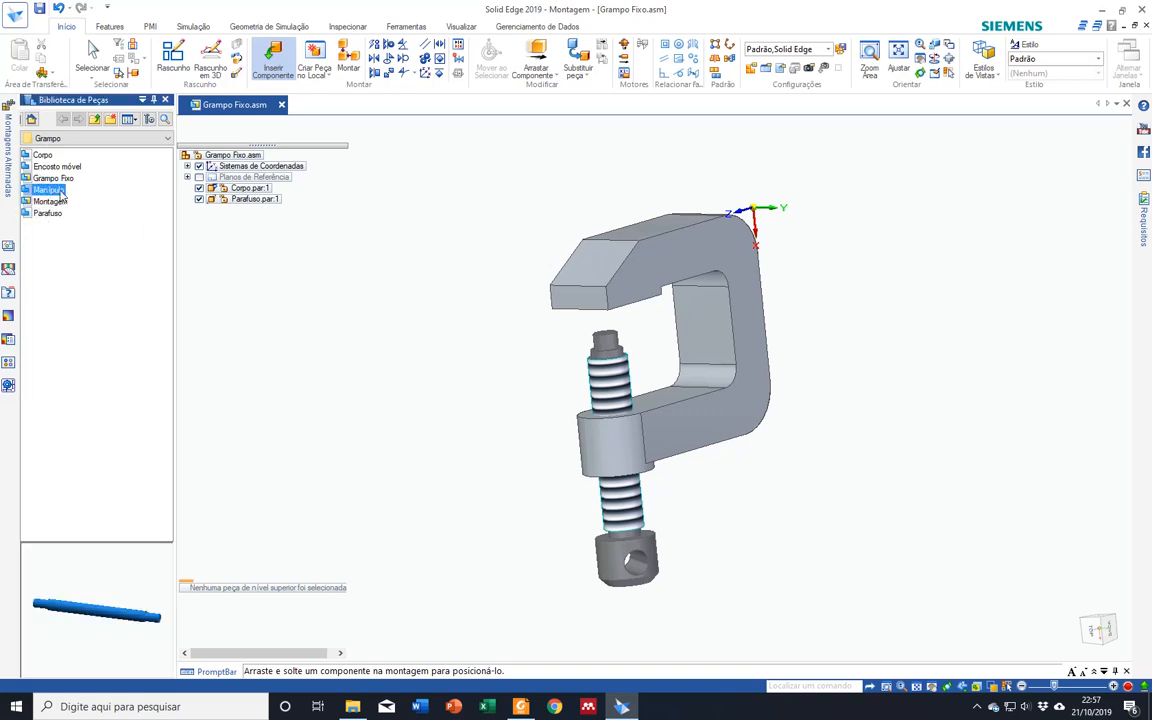
left_click_drag(62, 195, 400, 474)
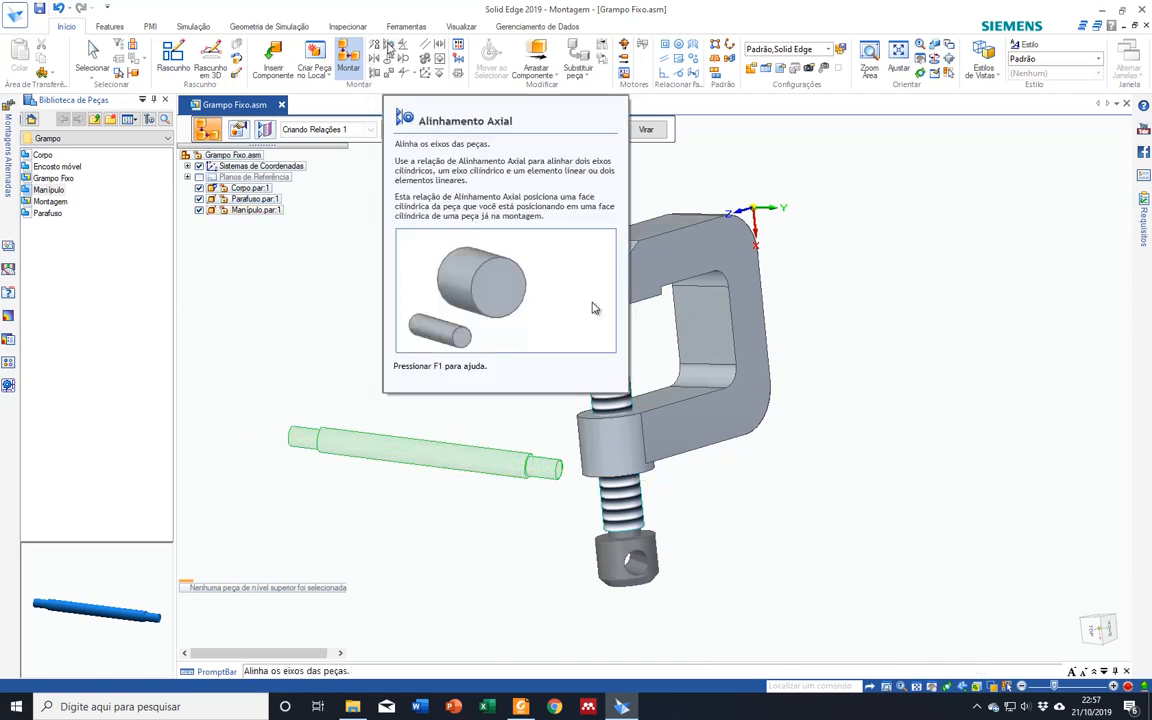
Step: Align Manípulo's cylindrical body axially with the cross hole in Parafuso's head and finish the placement
left_click(389, 50)
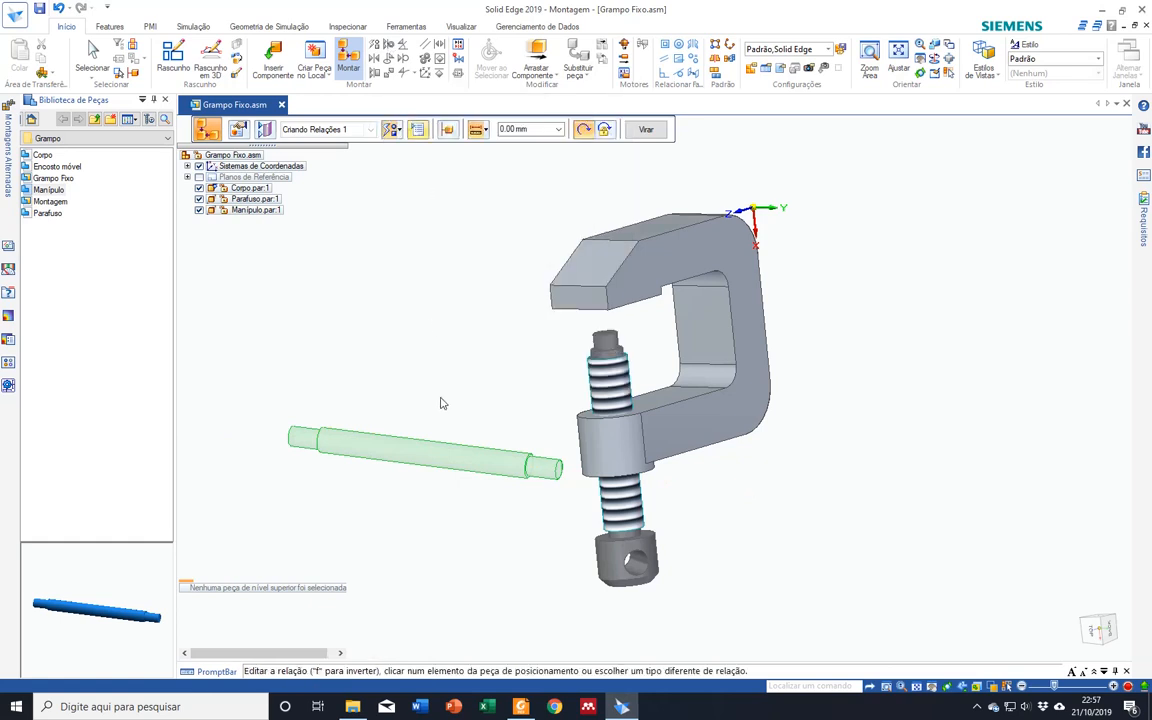
left_click(463, 463)
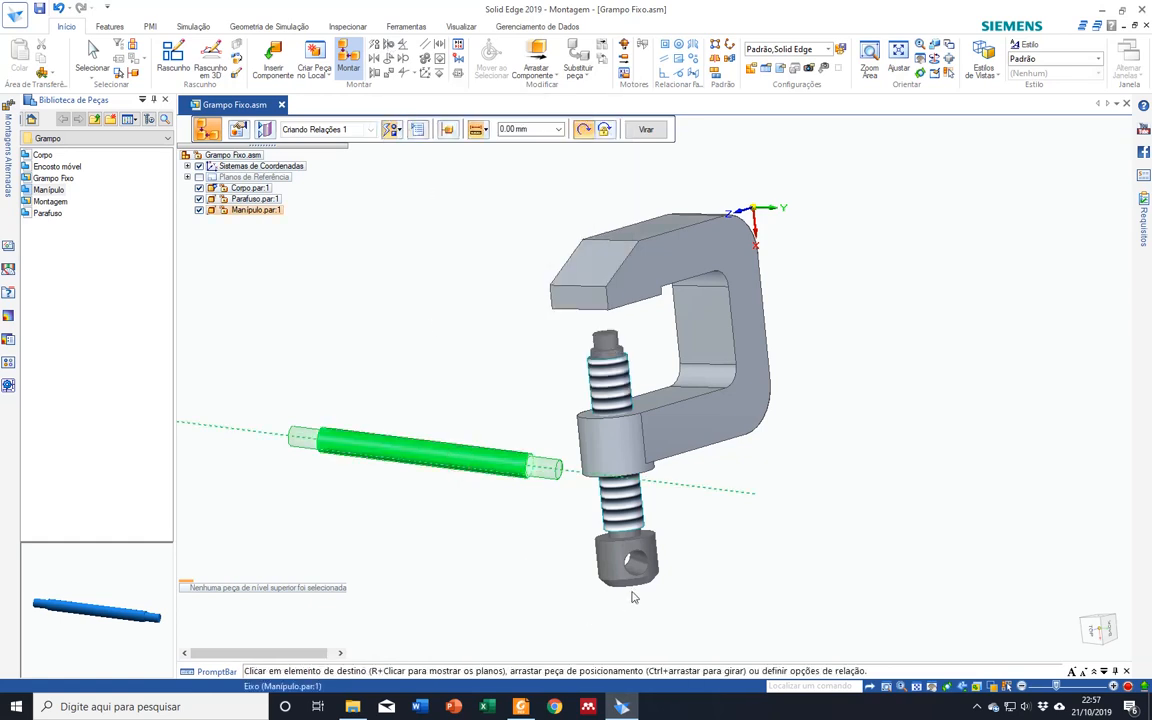
left_click(582, 522)
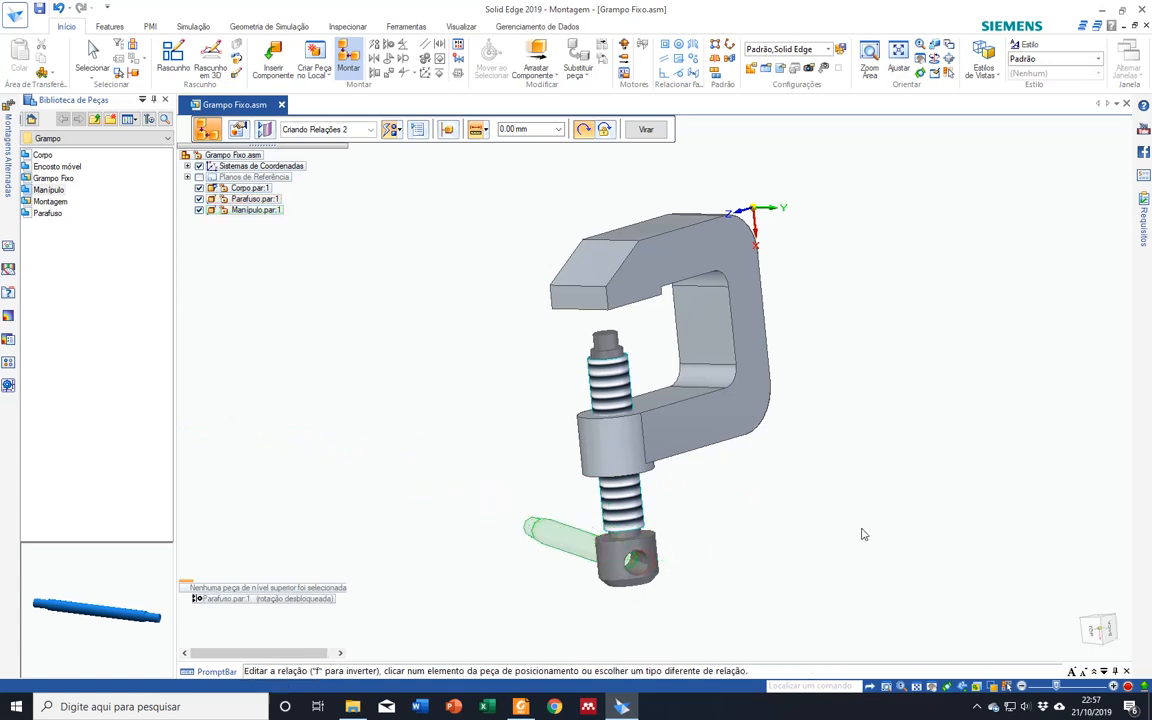
middle_click_drag(866, 524, 985, 496)
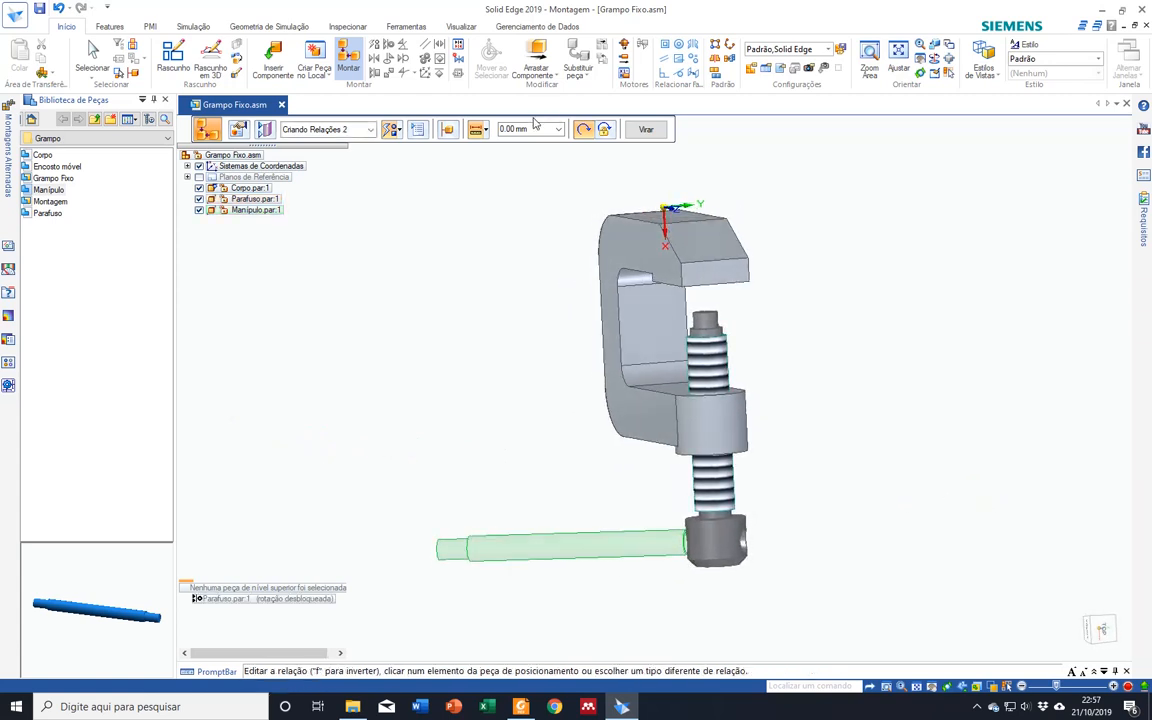
key("Escape")
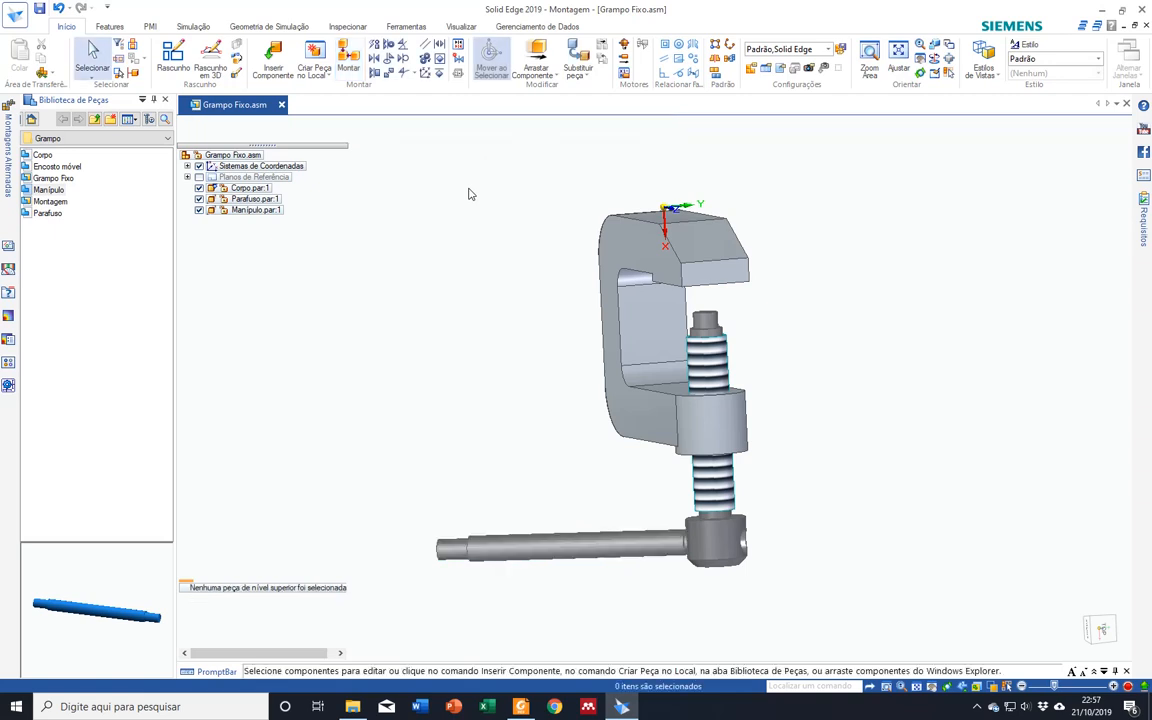
Step: Slide Manípulo along its axis through Parafuso's head with Drag Component until it protrudes on both sides, keeping the default analysis options
left_click(590, 560)
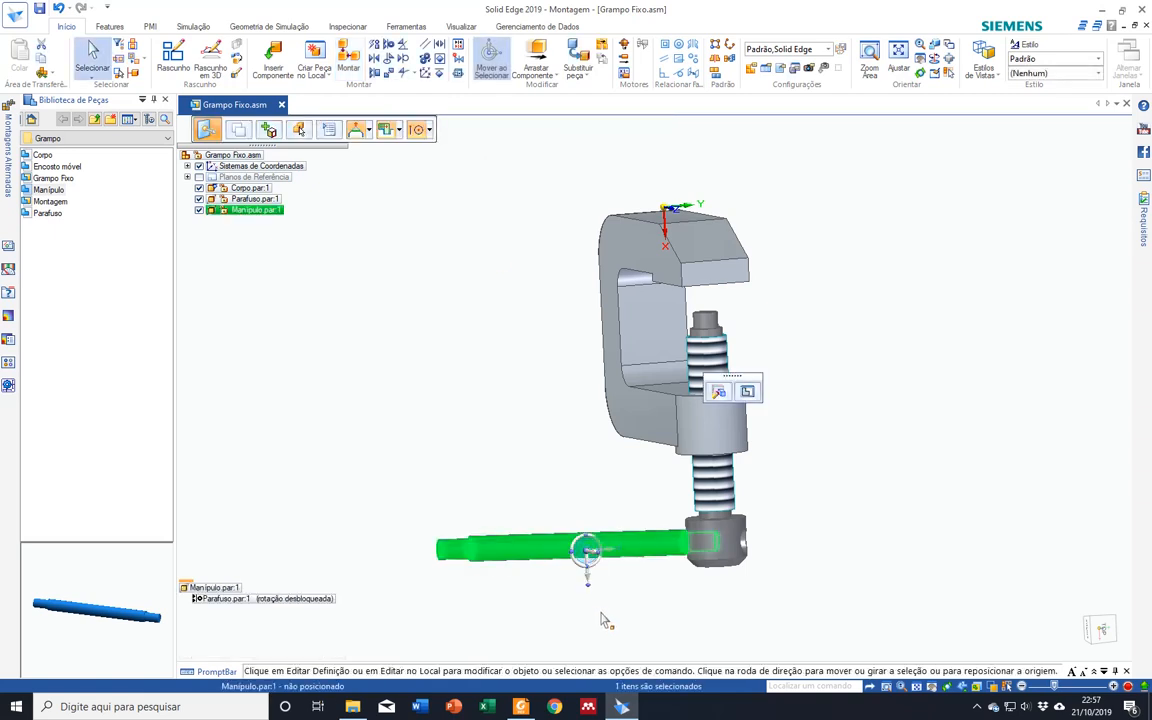
middle_click_drag(674, 514, 622, 566)
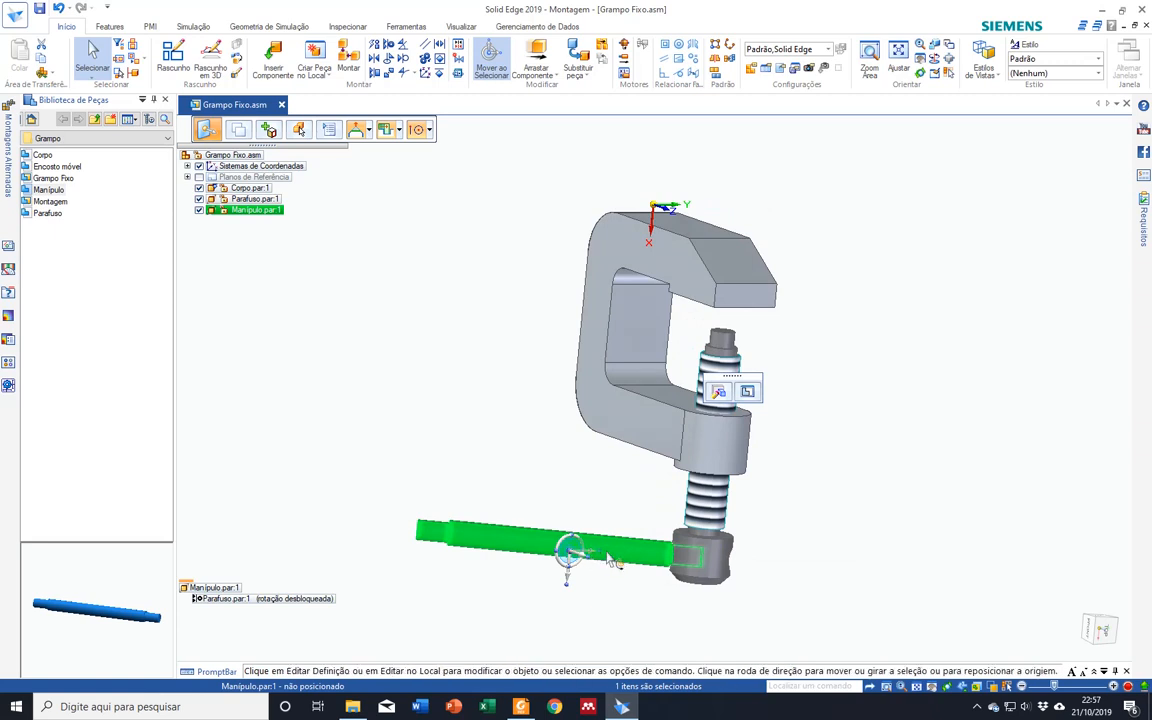
left_click(832, 494)
middle_click_drag(832, 494, 748, 470)
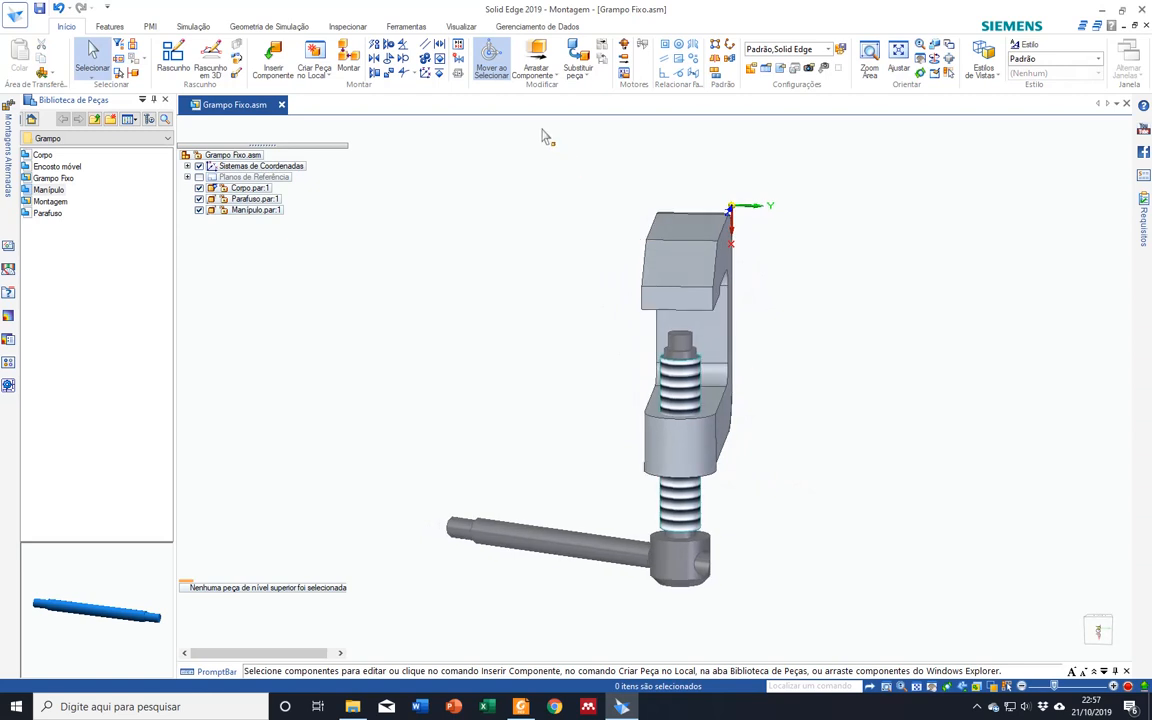
left_click(538, 54)
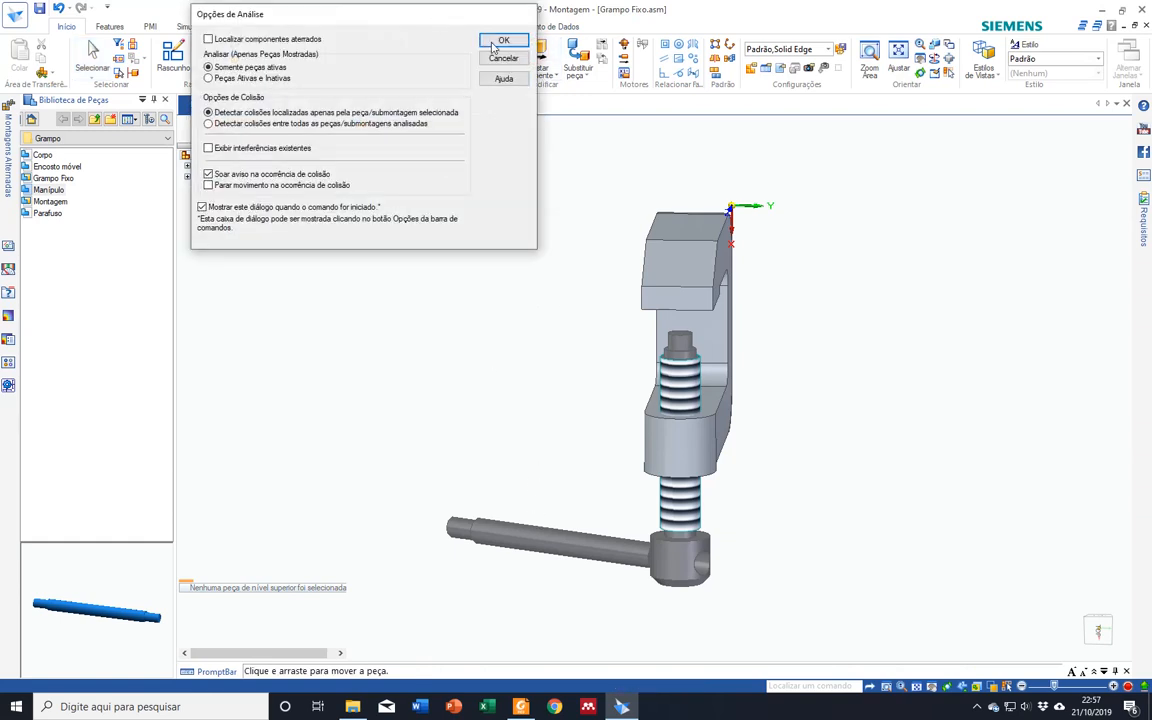
left_click(492, 47)
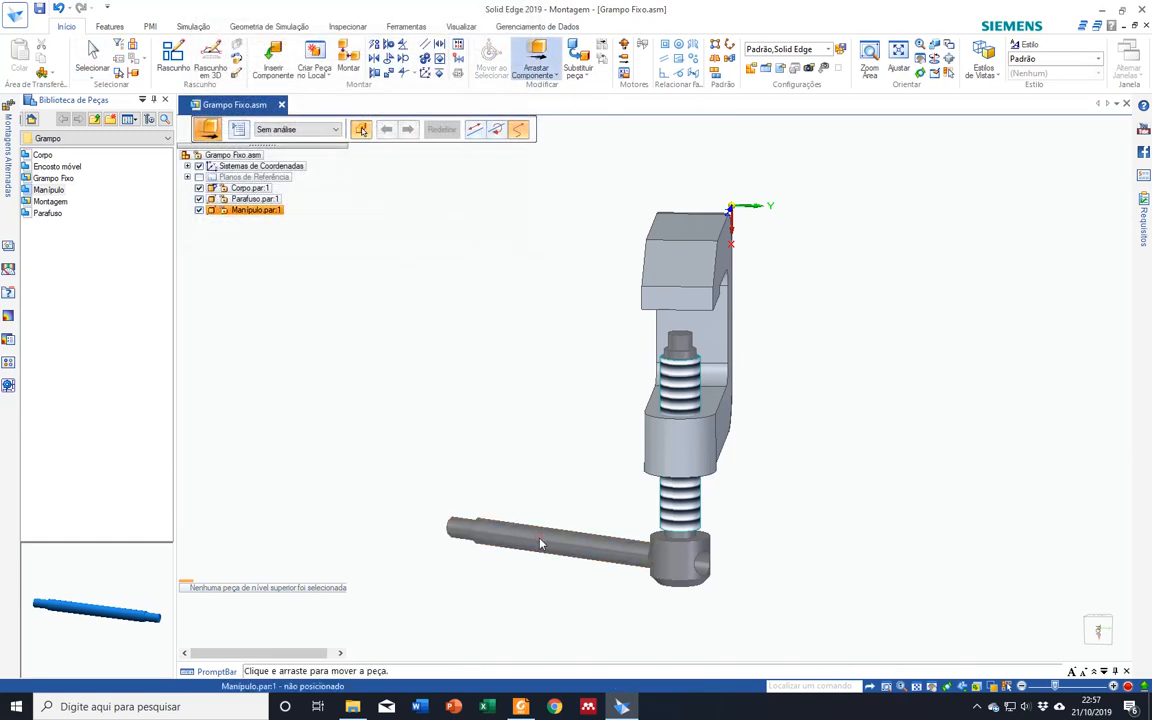
left_click_drag(541, 545, 653, 555)
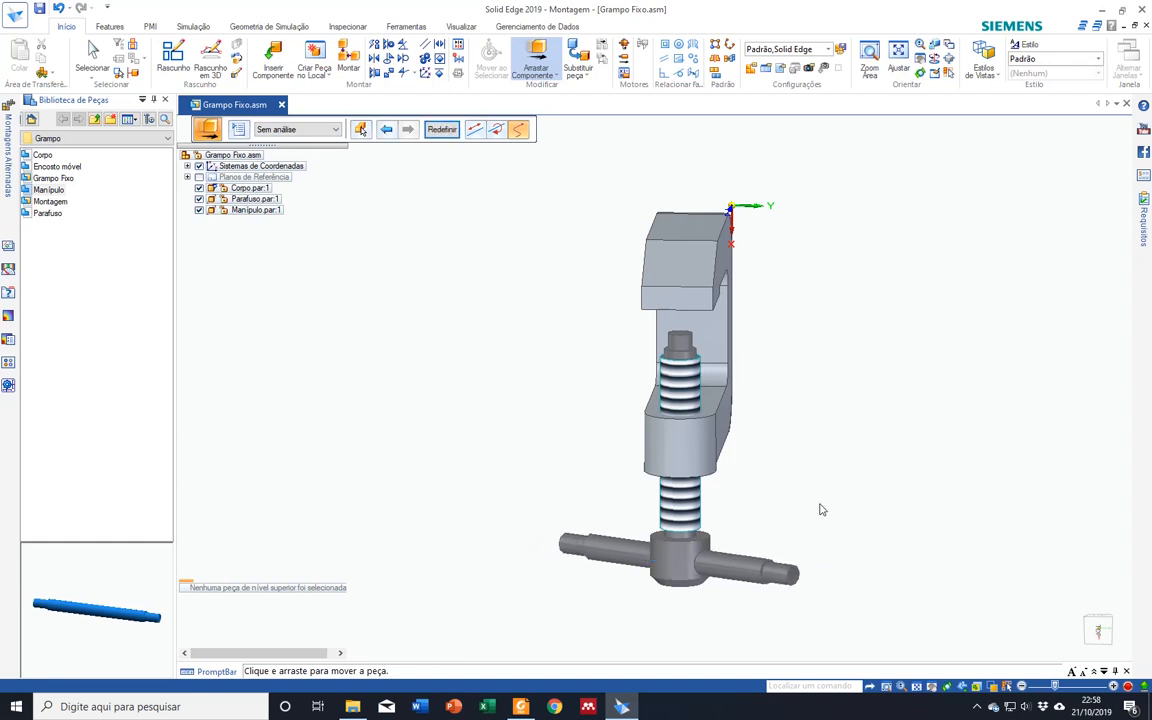
Step: Insert the Encosto móvel part from the Grampo folder and align its hole axially with Parafuso's cylindrical tip
left_click(45, 166)
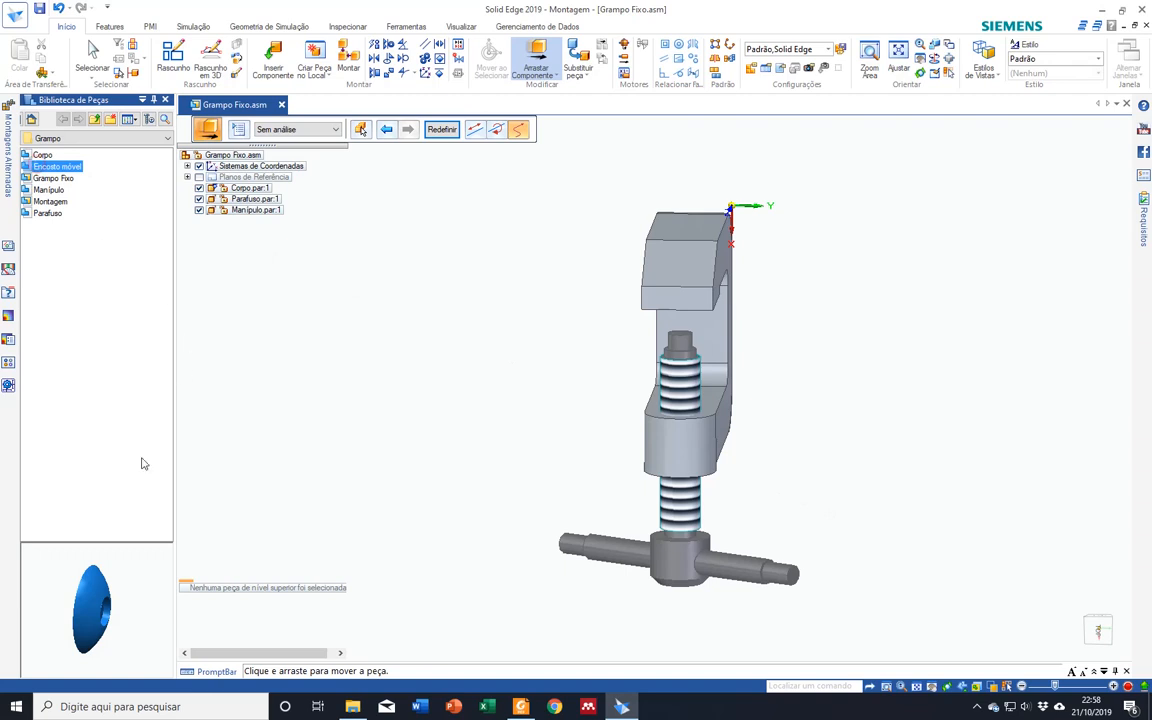
left_click_drag(40, 168, 465, 455)
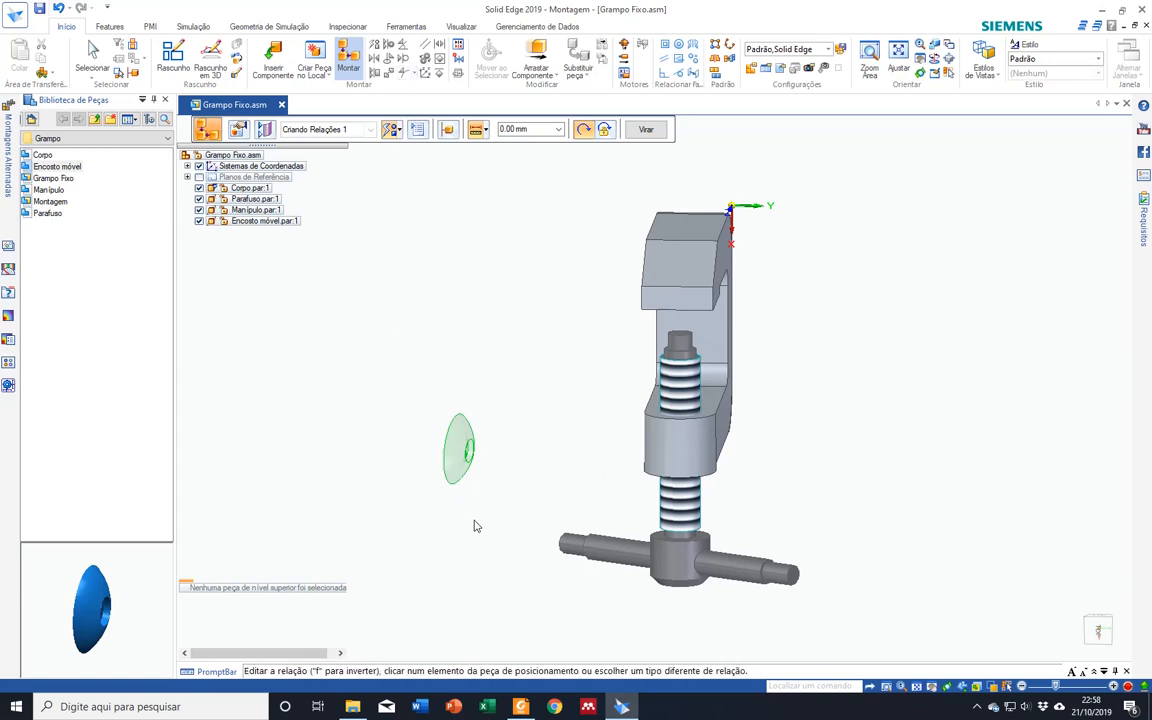
left_click(471, 455)
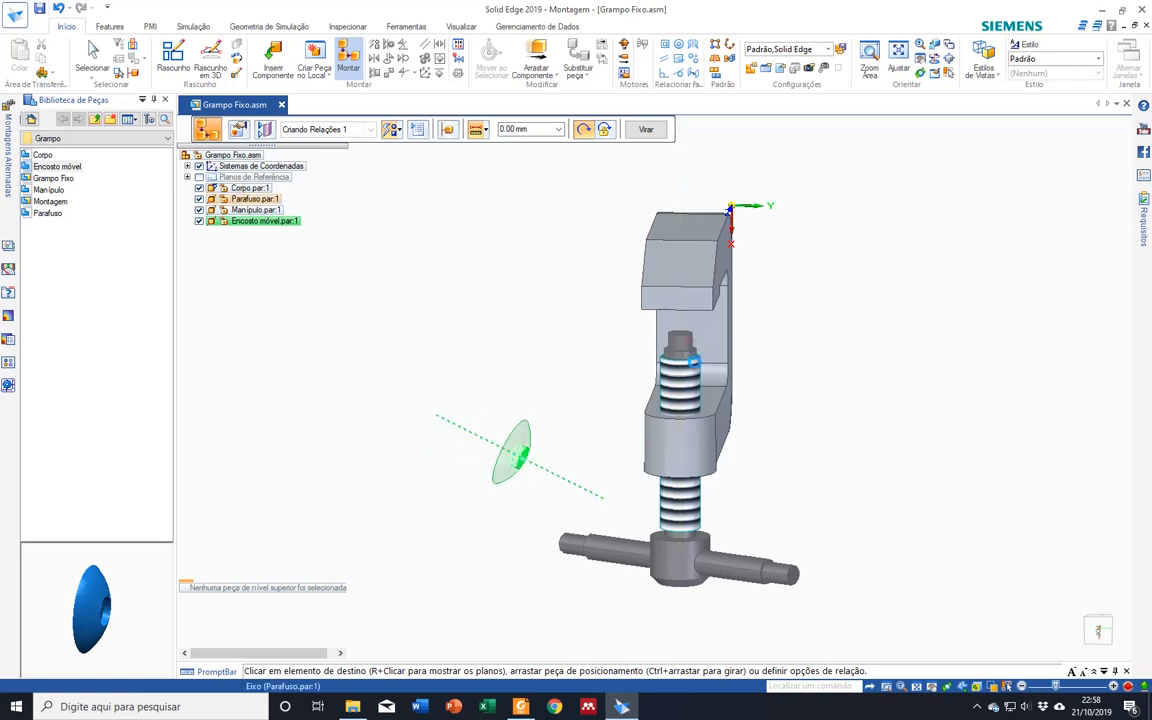
left_click(680, 335)
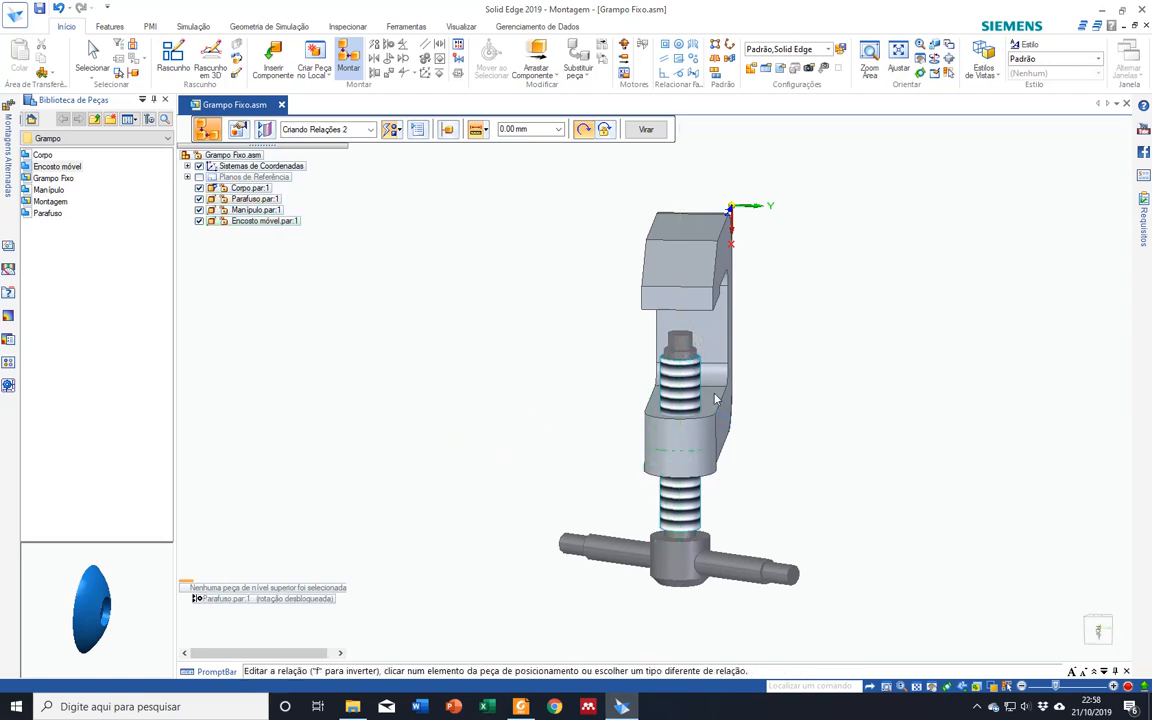
Step: Move Encosto móvel up along Parafuso's axis with Drag Component, out of Corpo's threaded boss to the screw's tip
left_click(542, 66)
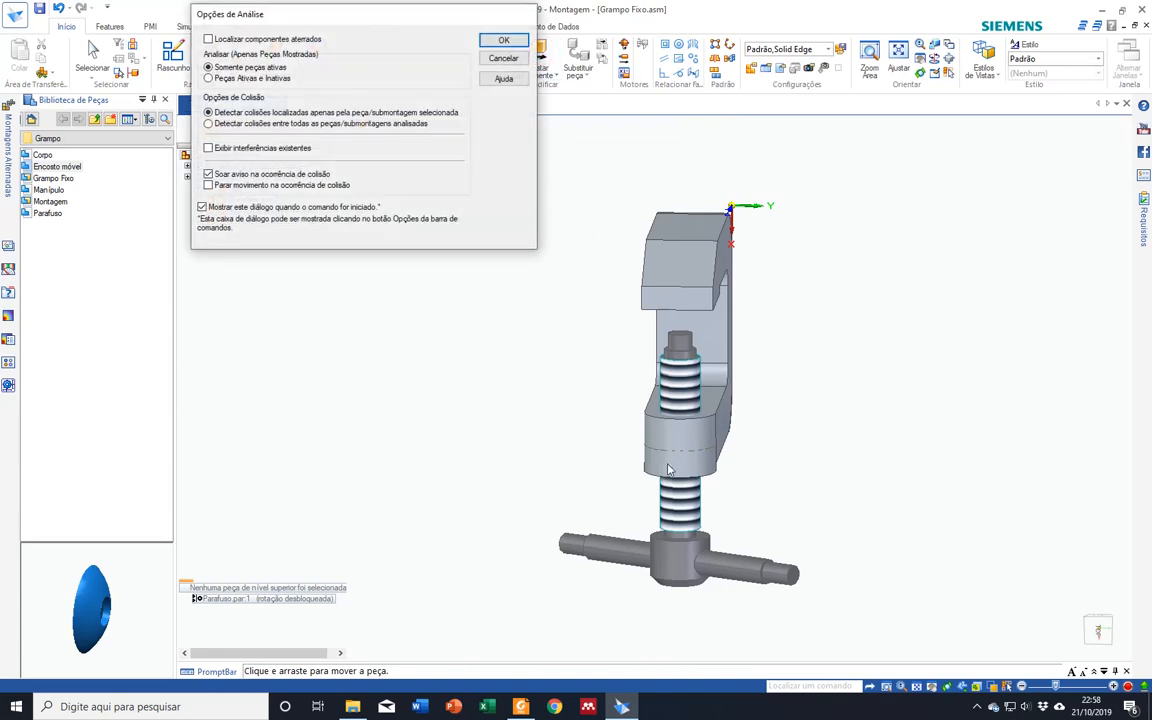
left_click(504, 40)
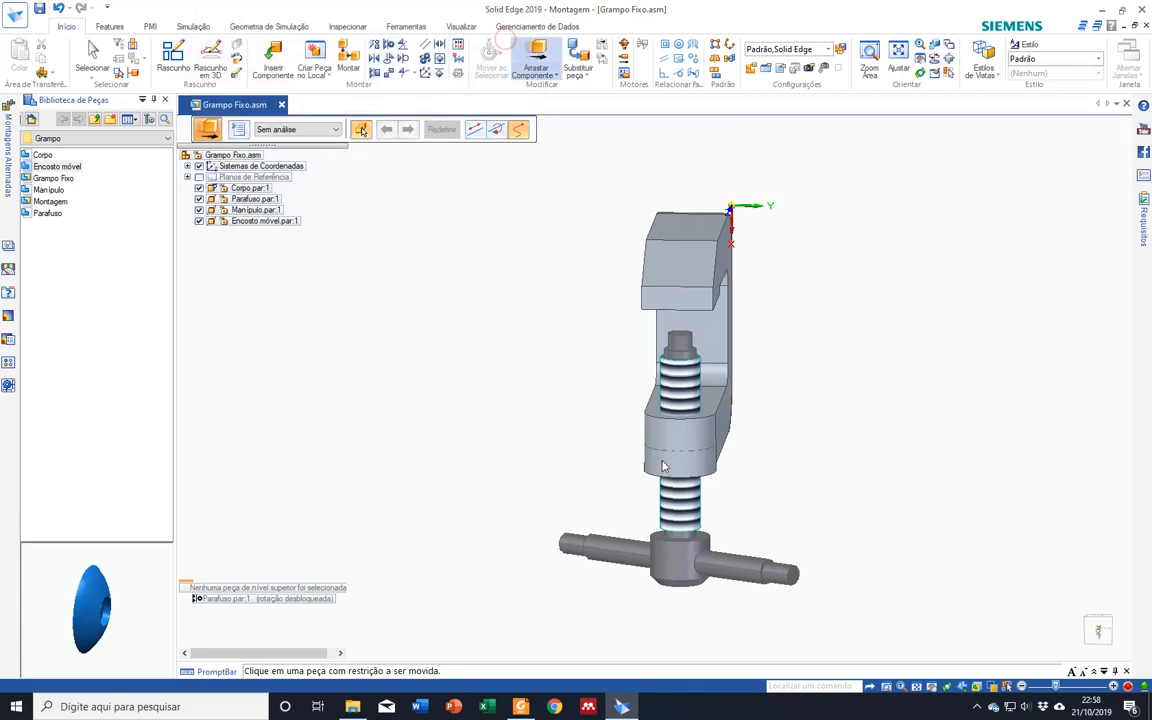
left_click_drag(675, 459, 679, 337)
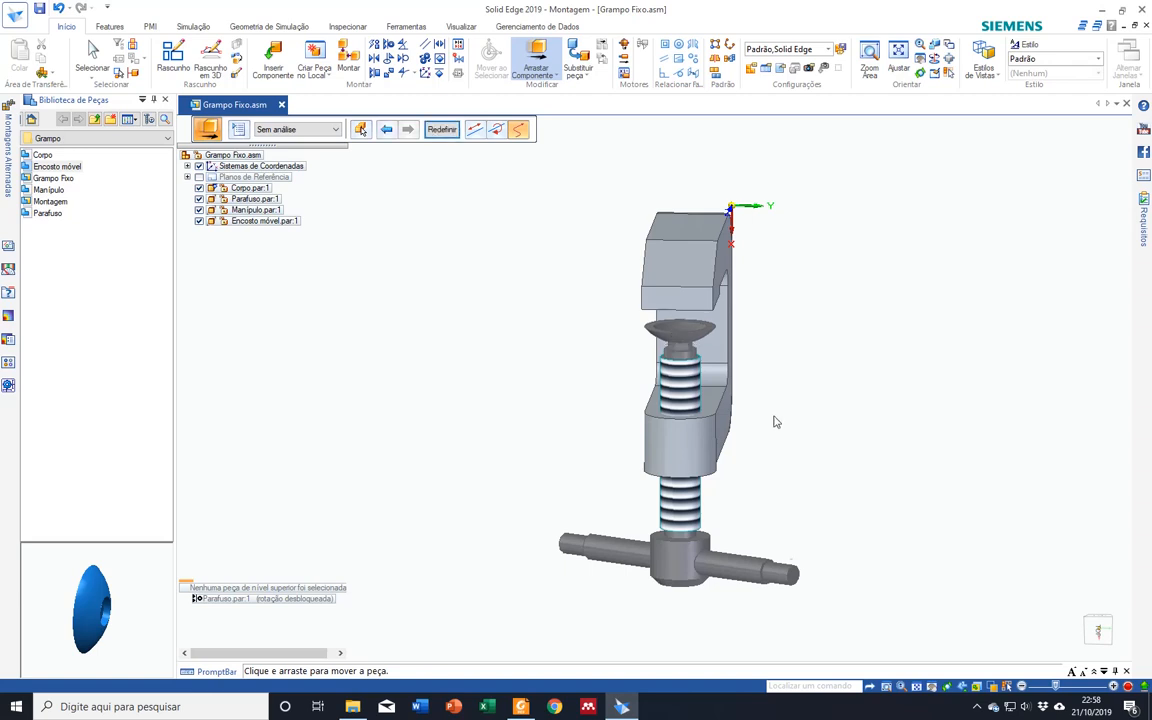
Step: Connect the centre point of Encosto móvel's hole edge to the centre of Parafuso's shoulder below the tip, with a 0.00 mm offset
middle_click_drag(774, 417, 778, 354)
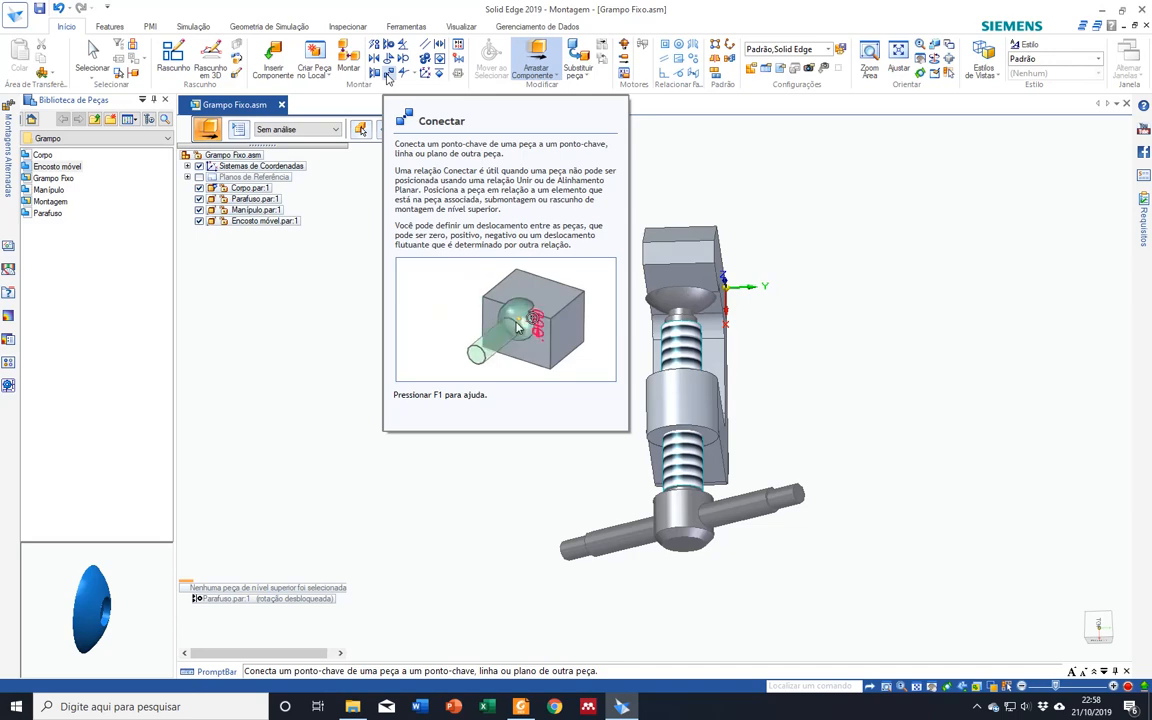
left_click(388, 77)
scroll(700, 364, "up", 5)
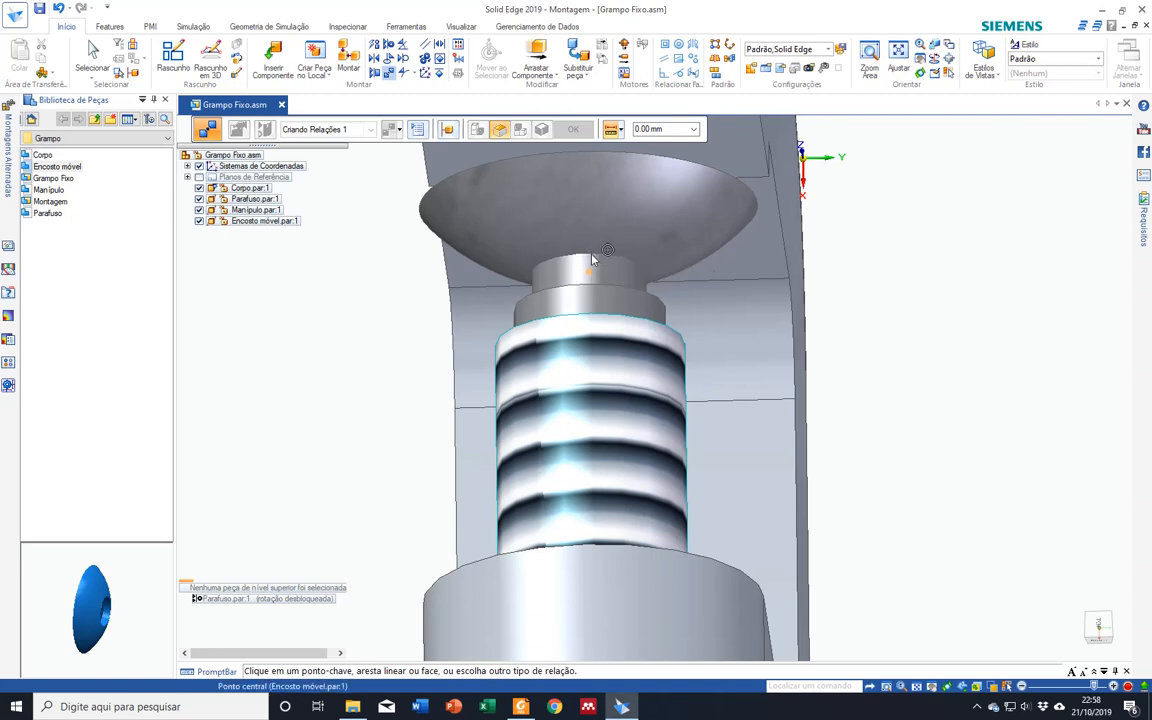
left_click(590, 259)
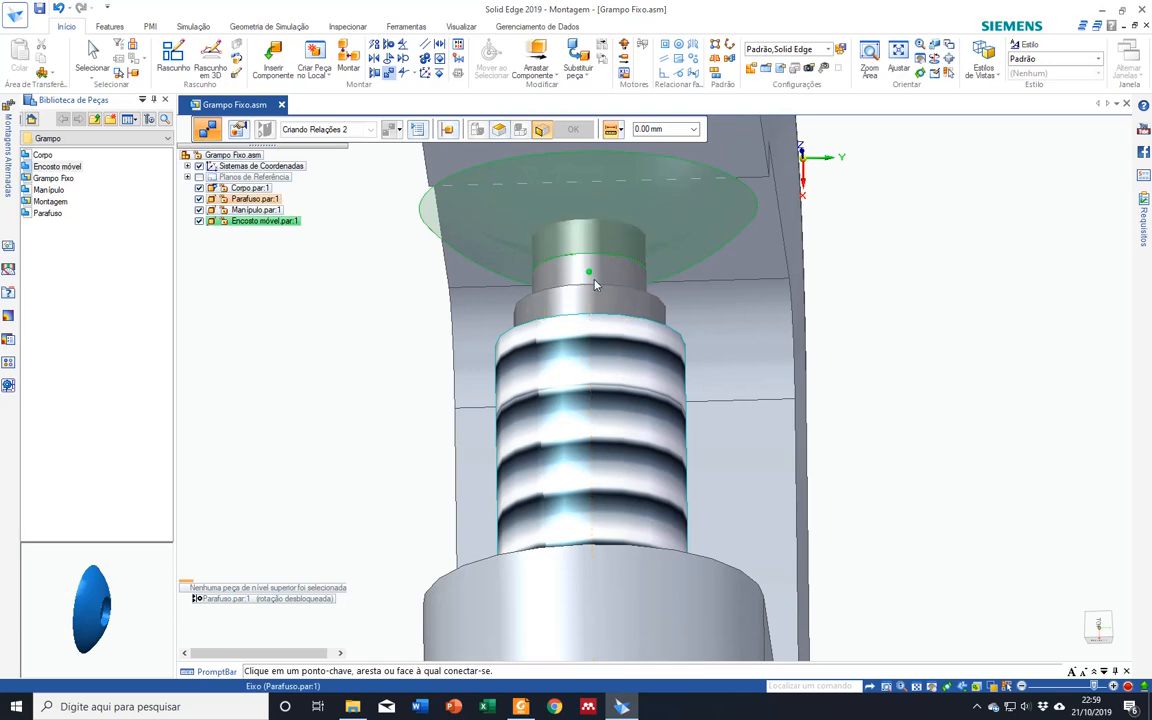
middle_click_drag(630, 319, 630, 372)
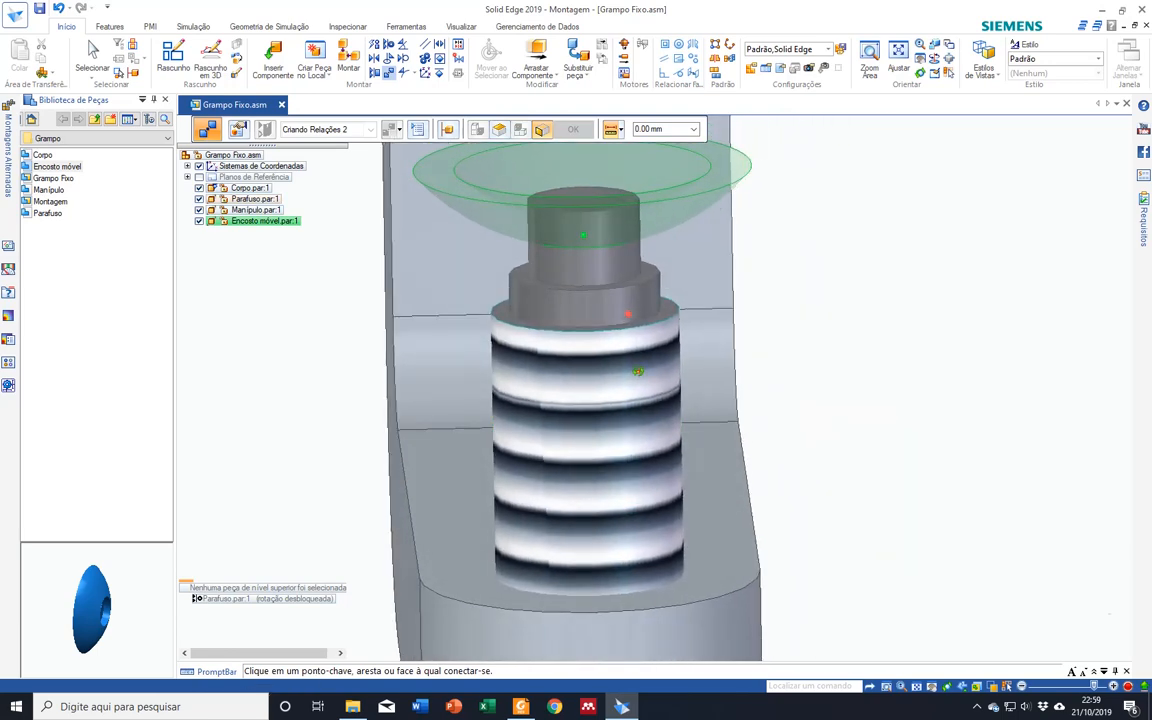
left_click(585, 290)
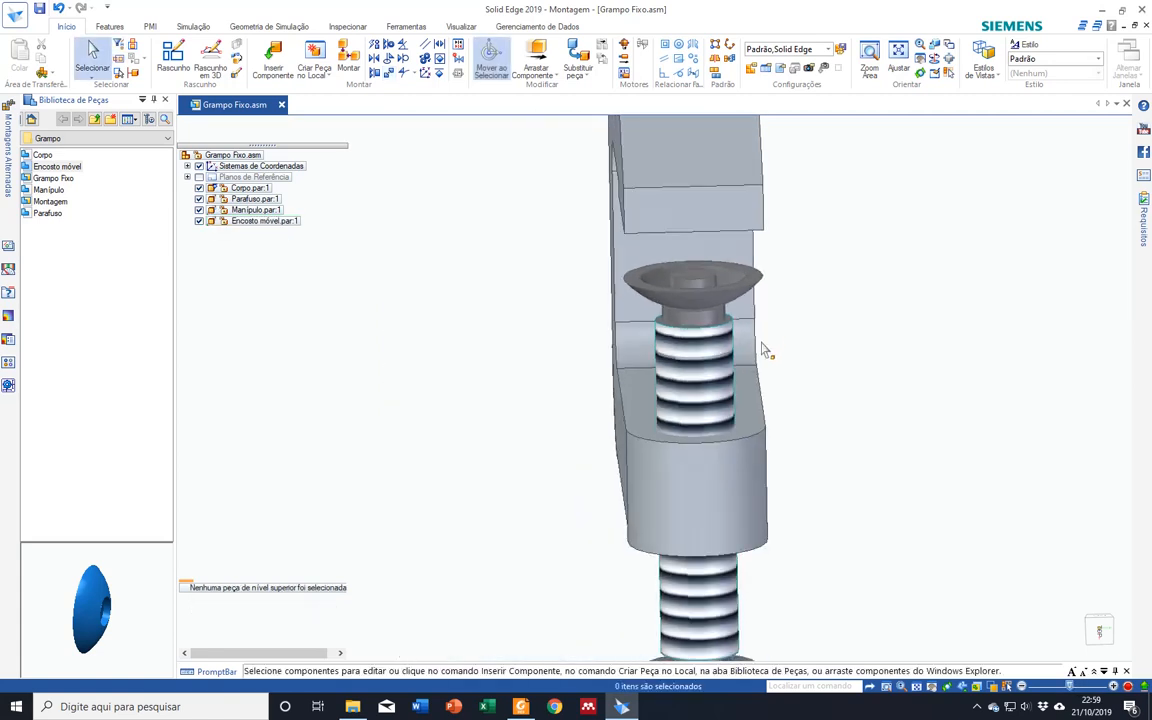
Step: Open the Corpo part from the assembly in its own window for editing
middle_click_drag(803, 381, 678, 385)
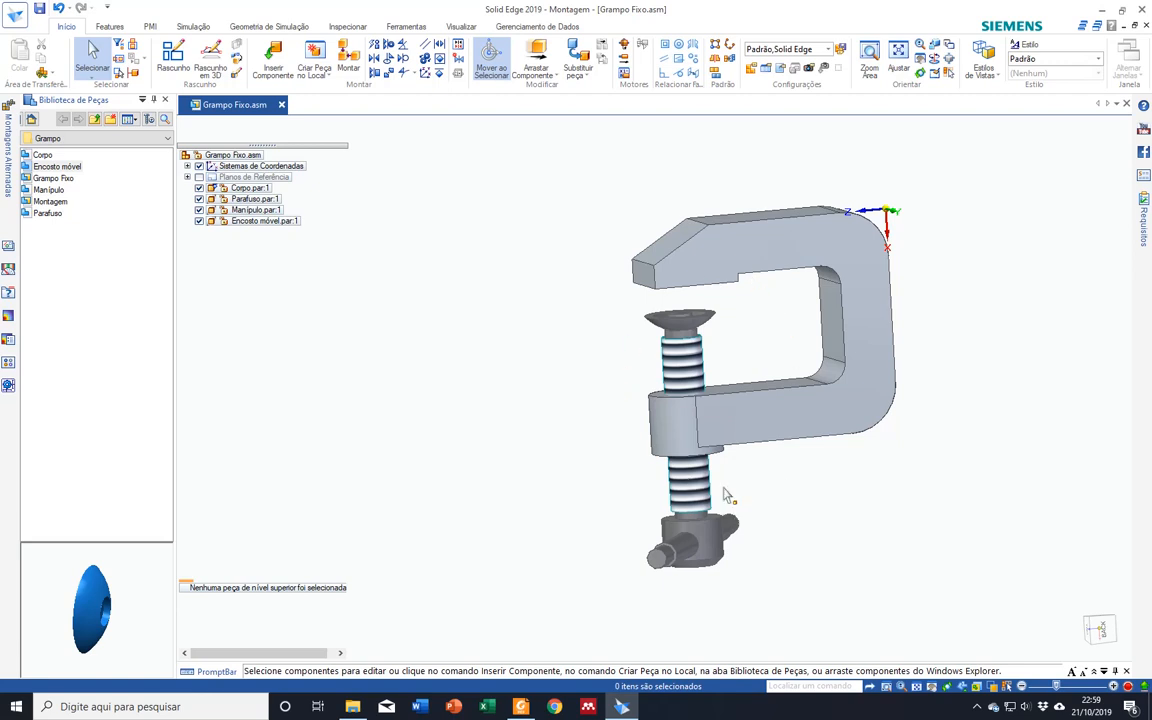
middle_click_drag(830, 365, 870, 412)
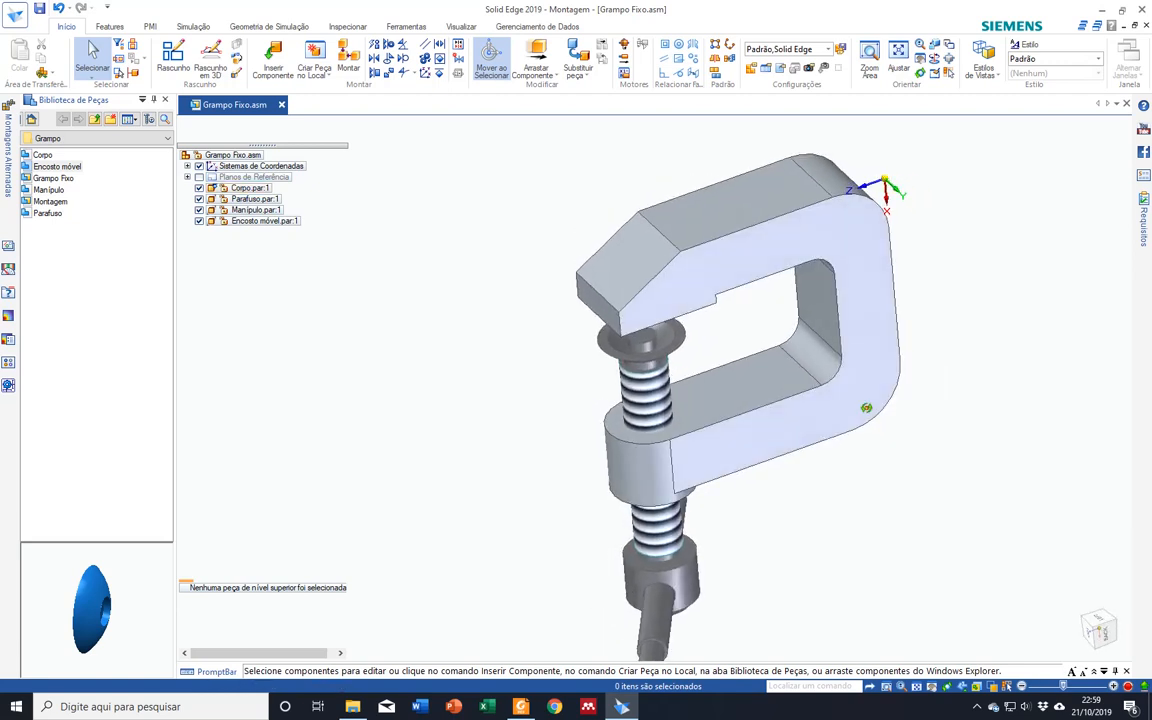
scroll(866, 378, "down", 2)
scroll(866, 378, "up", 2)
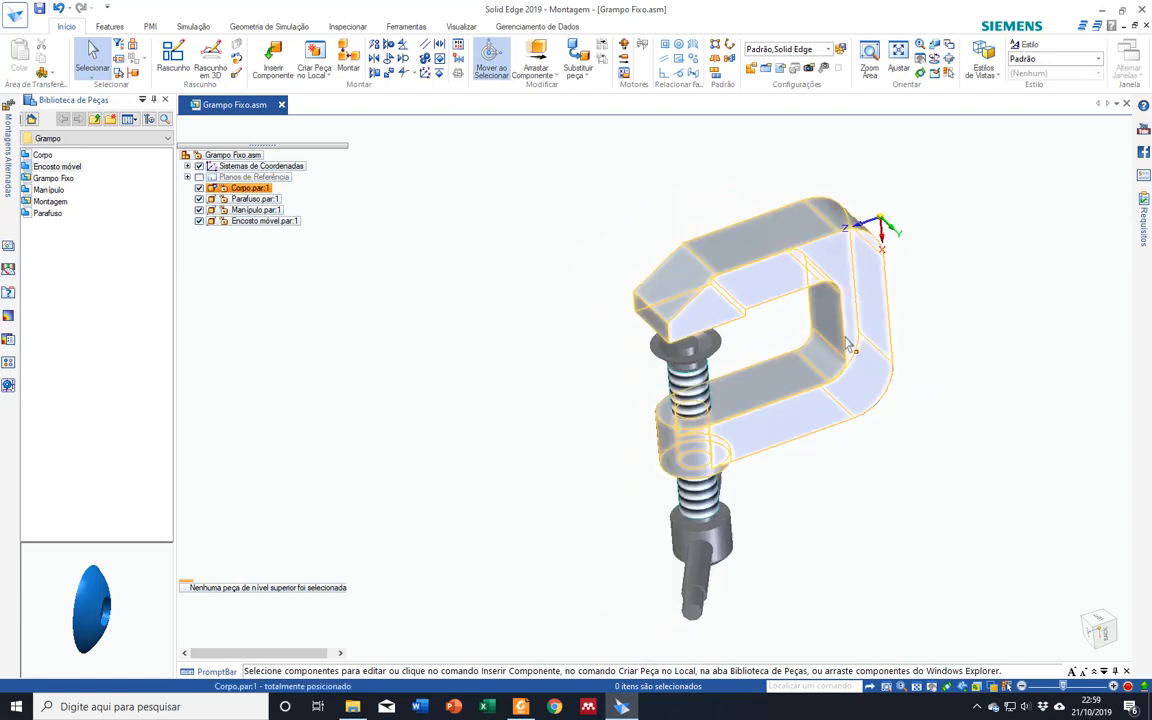
left_click(762, 400)
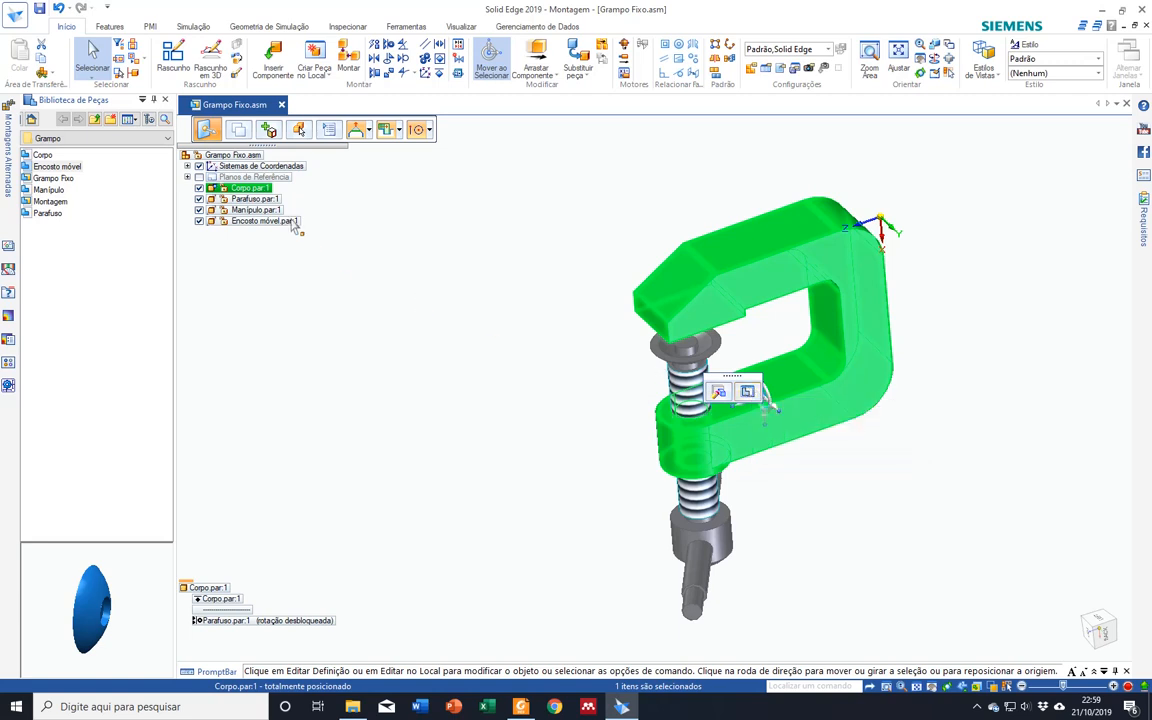
right_click(262, 195)
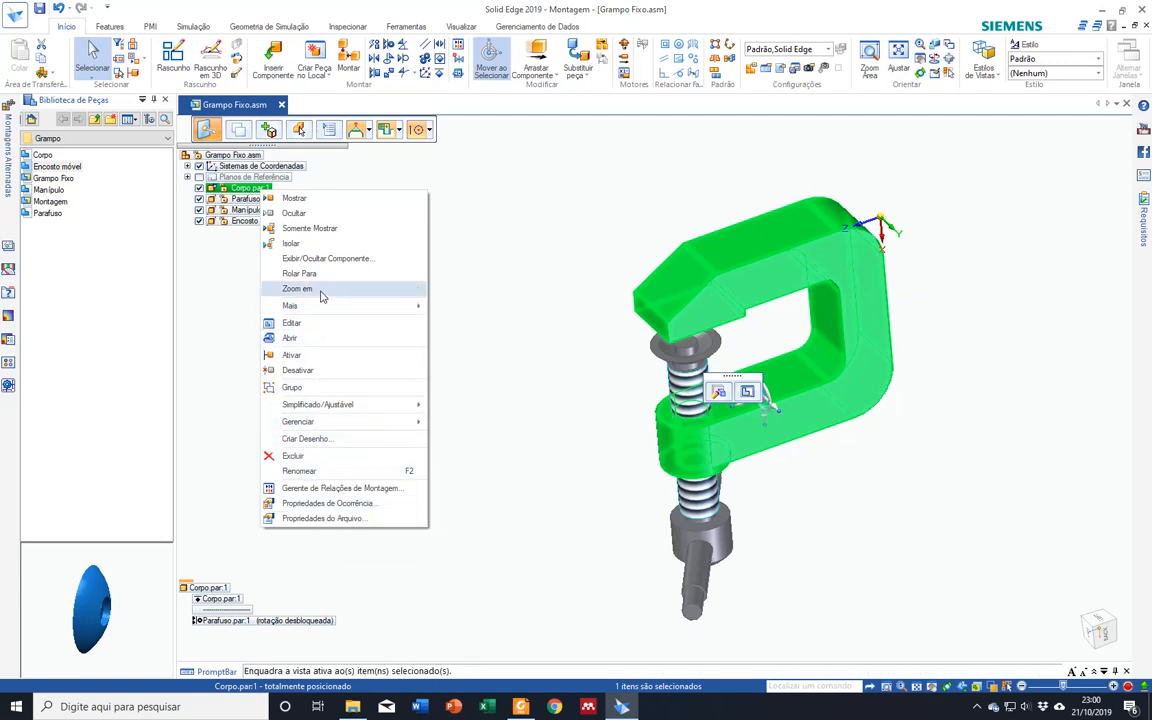
left_click(328, 339)
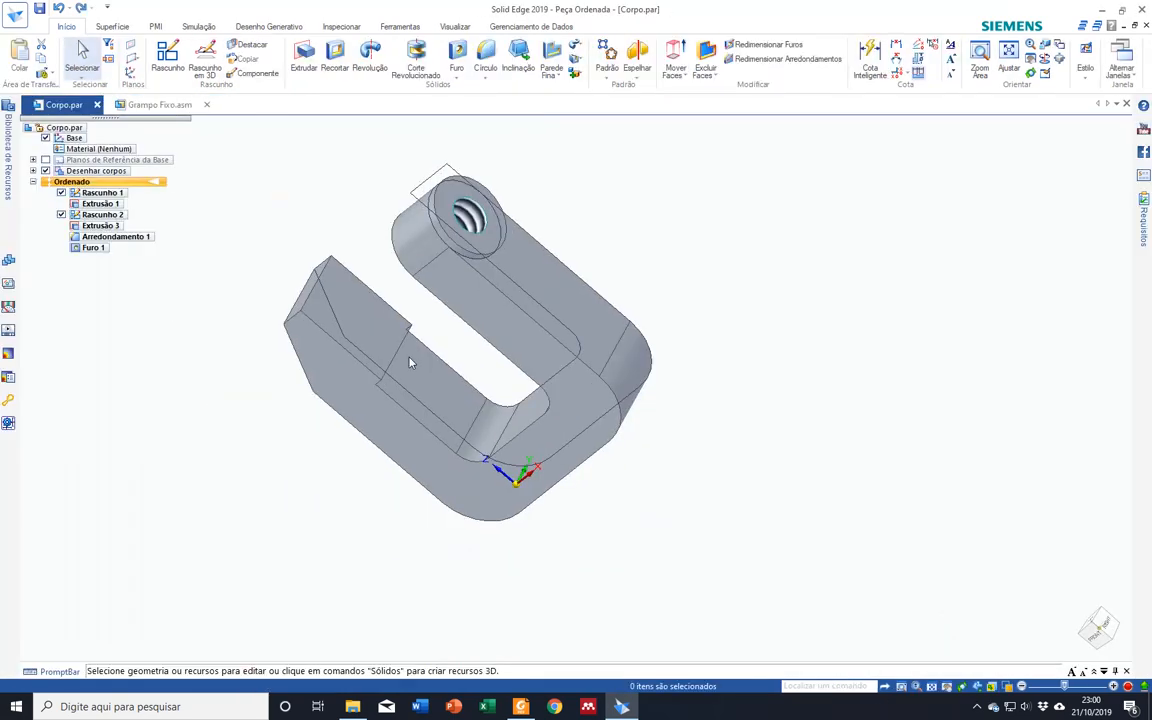
Step: Set the extrusion depth of Extrusão 1, Corpo's C-shaped body, to 15 mm and finish the edit
left_click(121, 205)
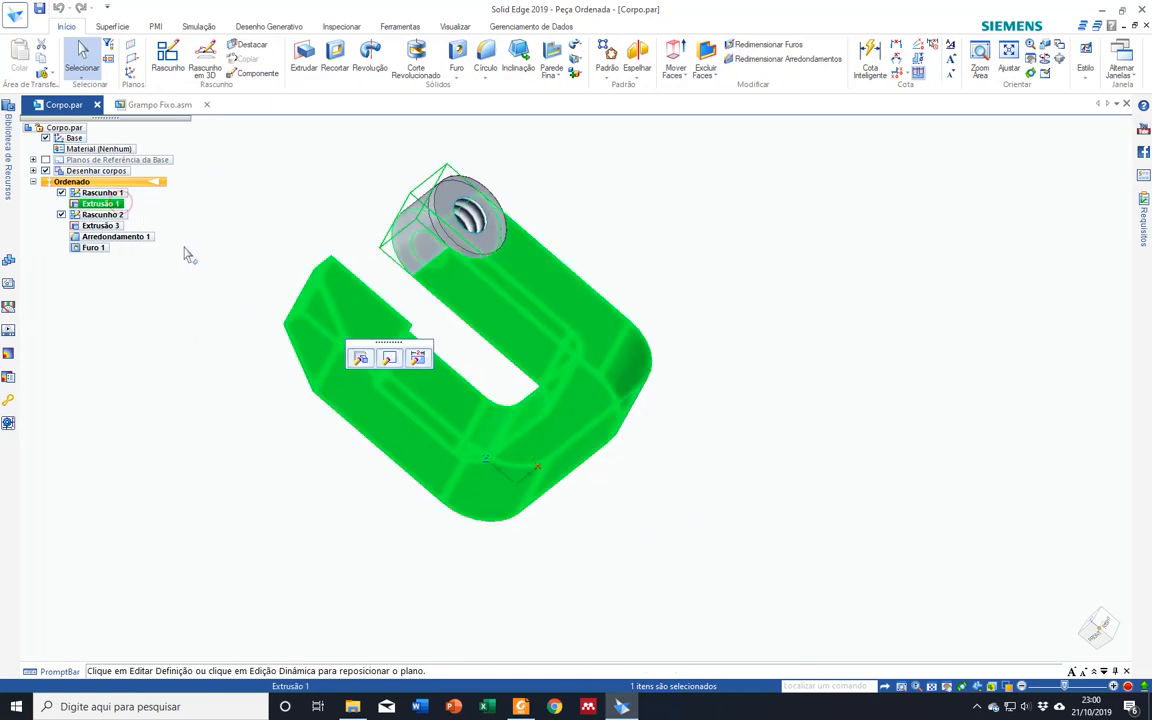
left_click(366, 366)
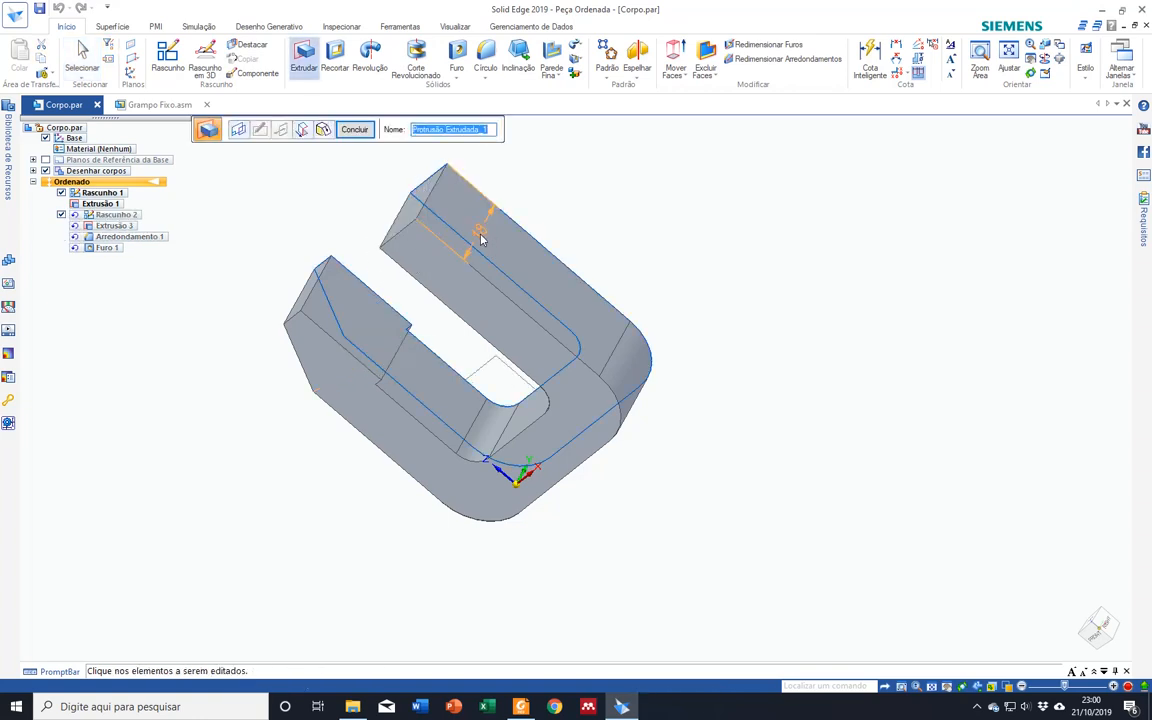
left_click(481, 234)
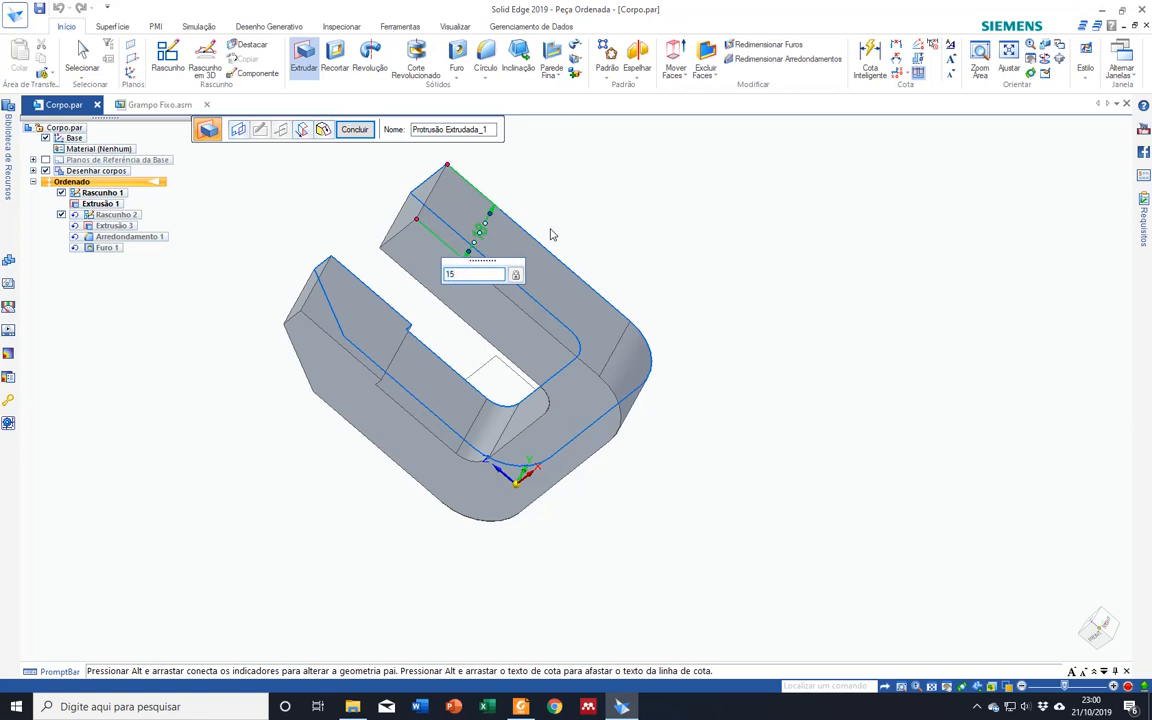
key("Return")
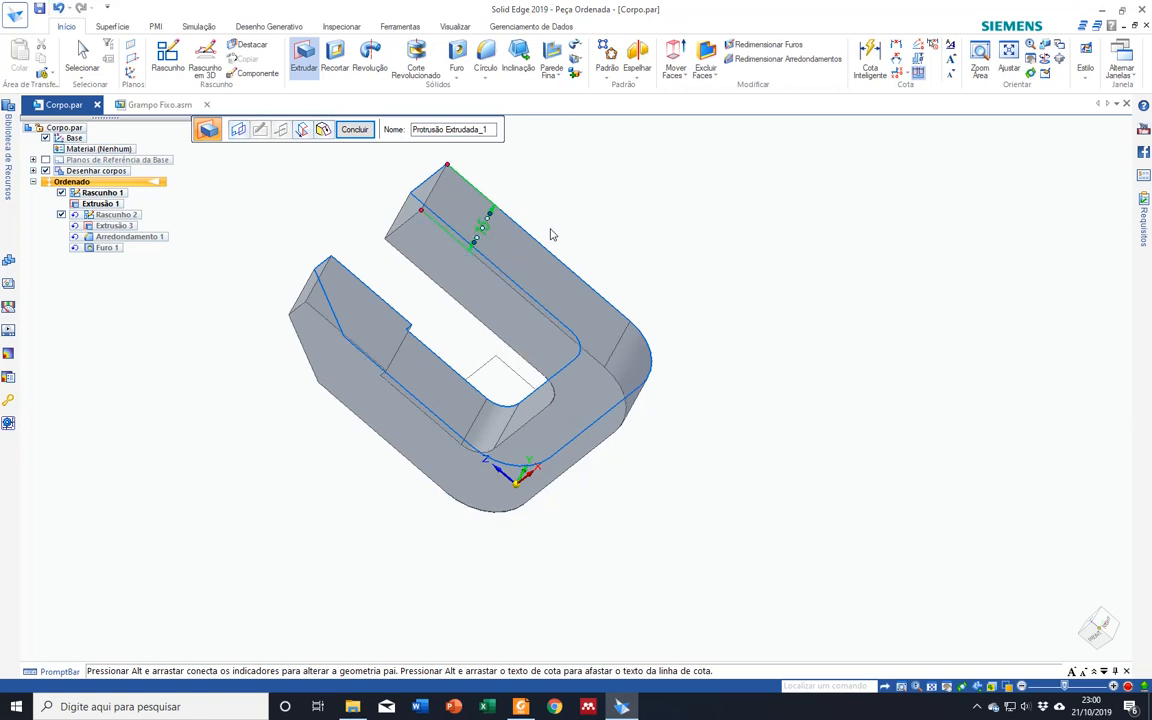
left_click(354, 129)
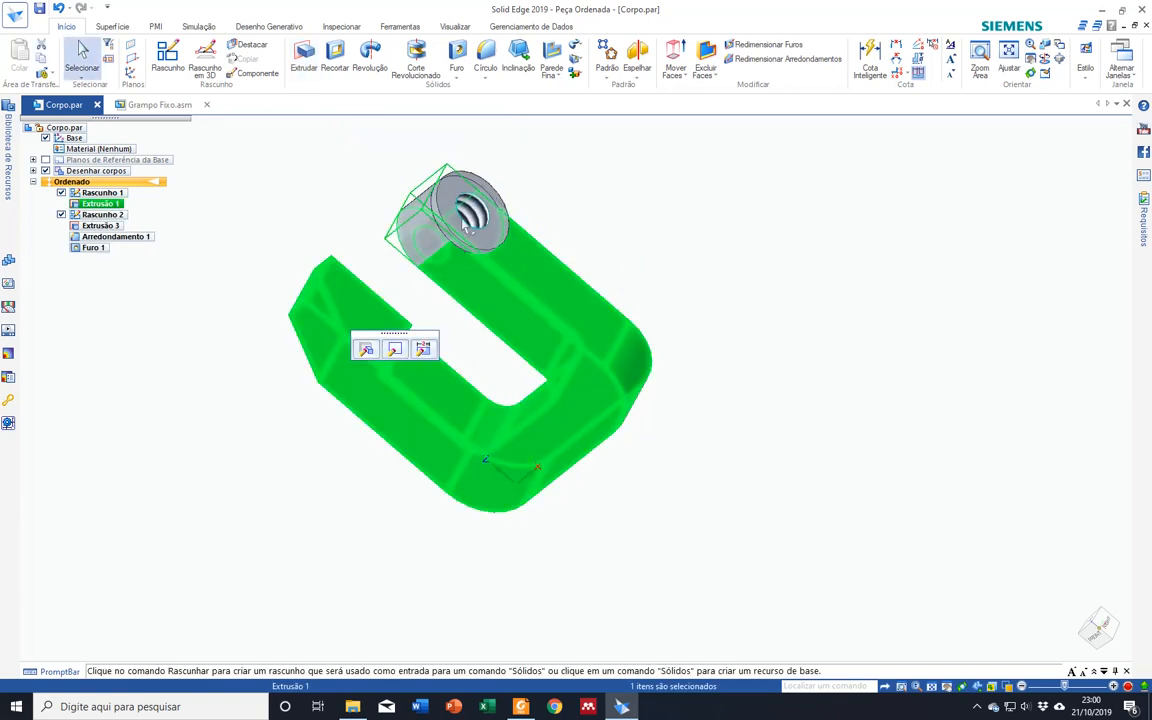
left_click(686, 260)
middle_click_drag(674, 307, 685, 278)
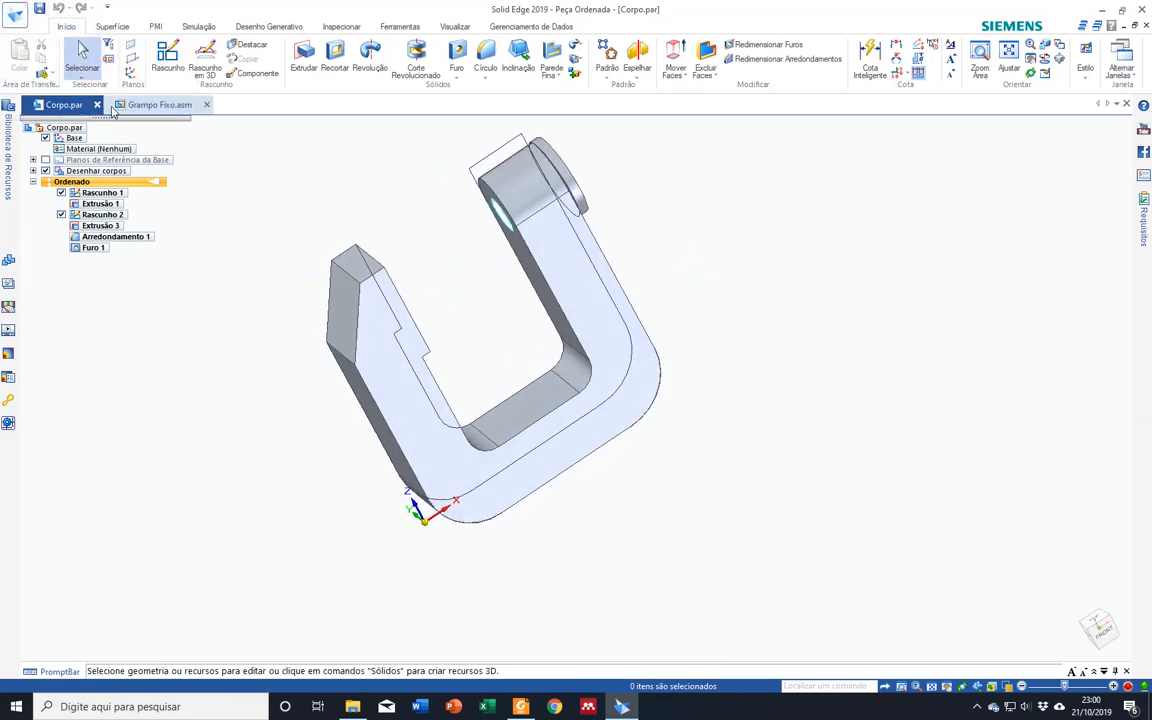
Step: Examine the modified Corpo around its threaded boss in the Grampo Fixo assembly, and return to the Corpo part
left_click(146, 107)
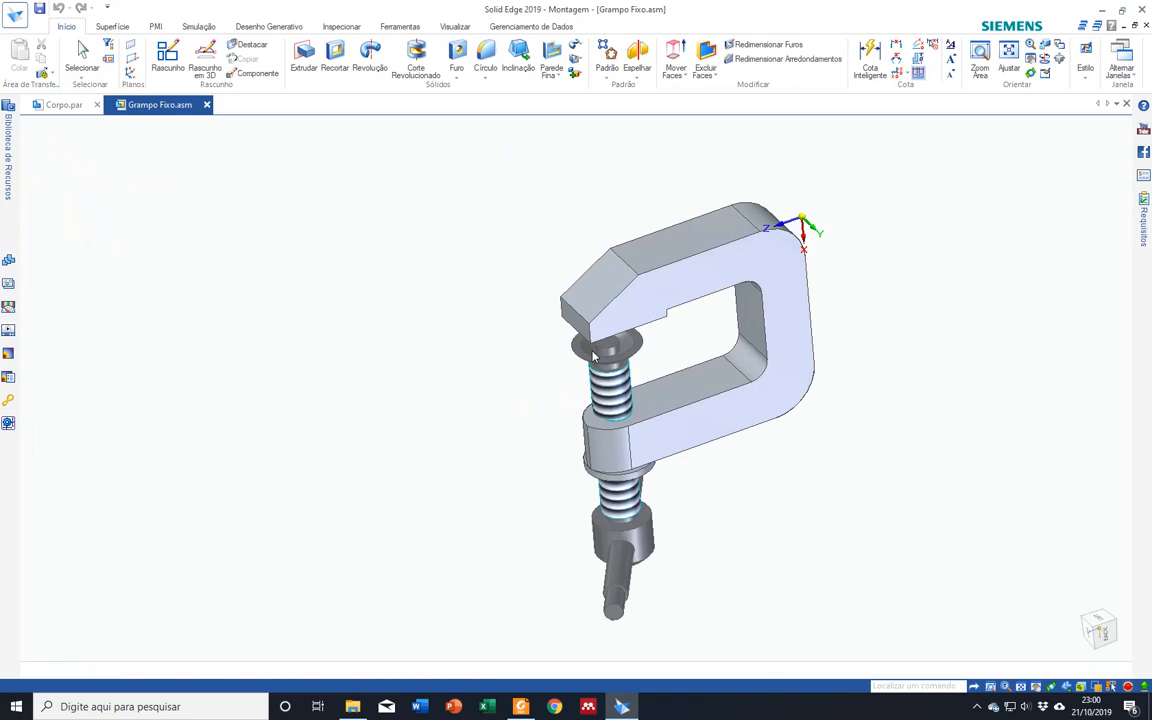
scroll(714, 481, "up", 3)
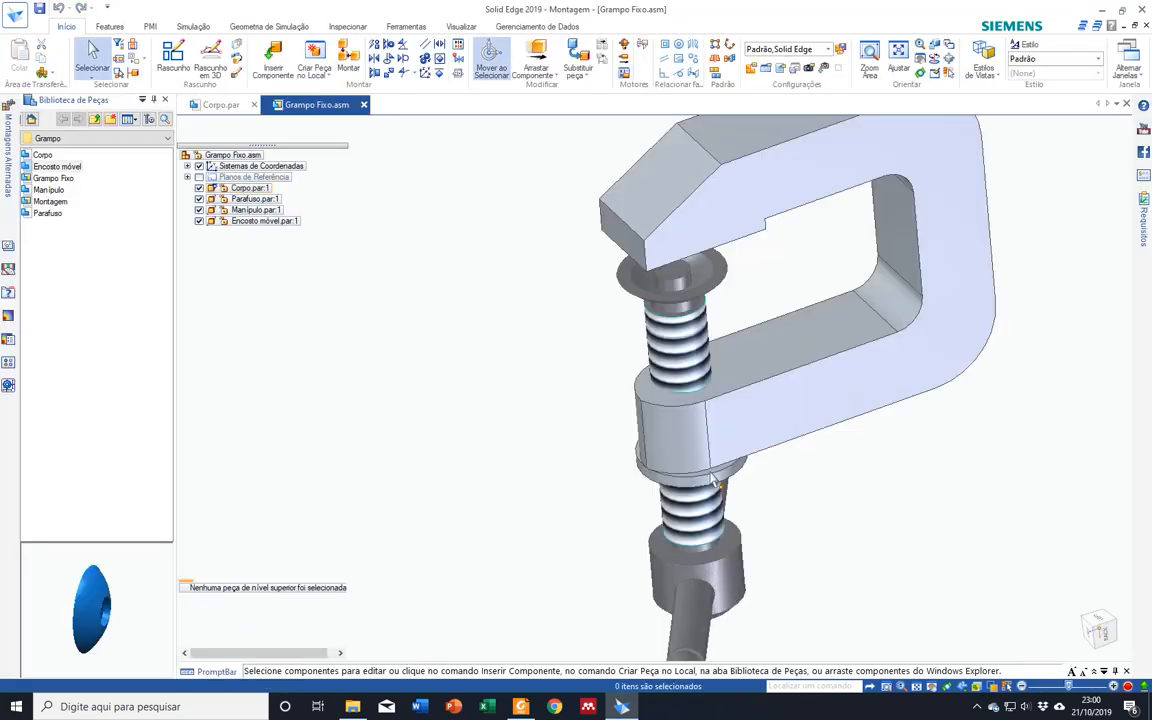
scroll(714, 481, "up", 3)
scroll(716, 478, "down", 2)
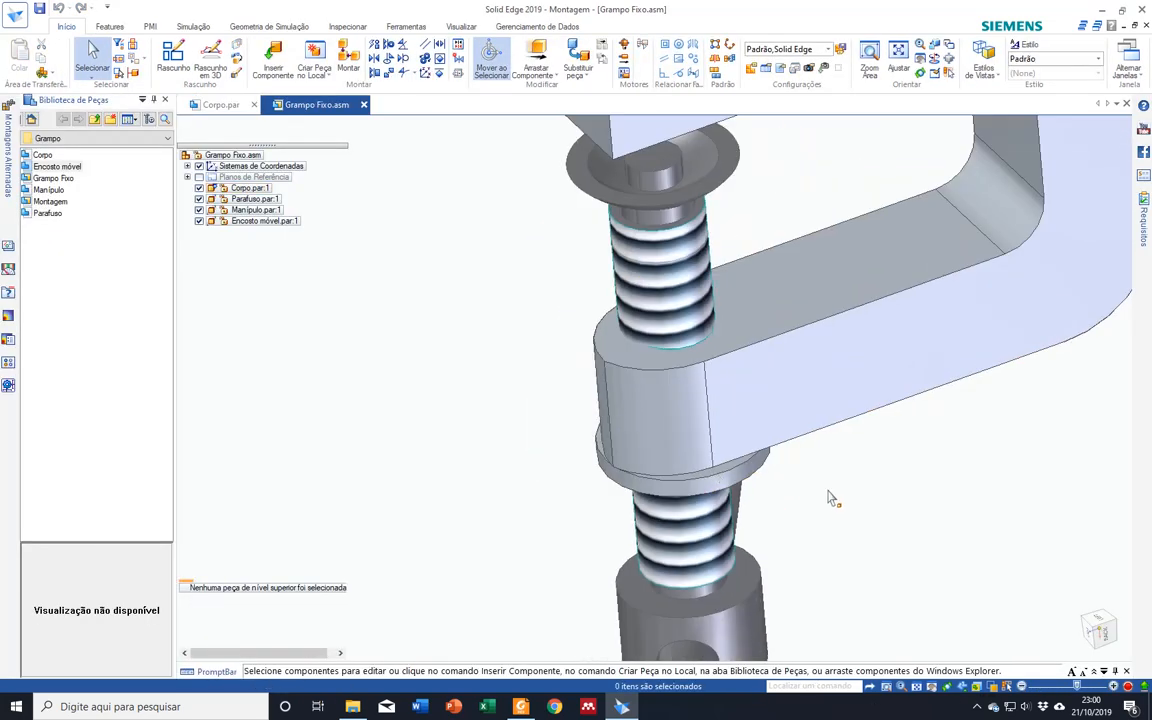
middle_click_drag(828, 498, 808, 516)
scroll(727, 490, "down", 2)
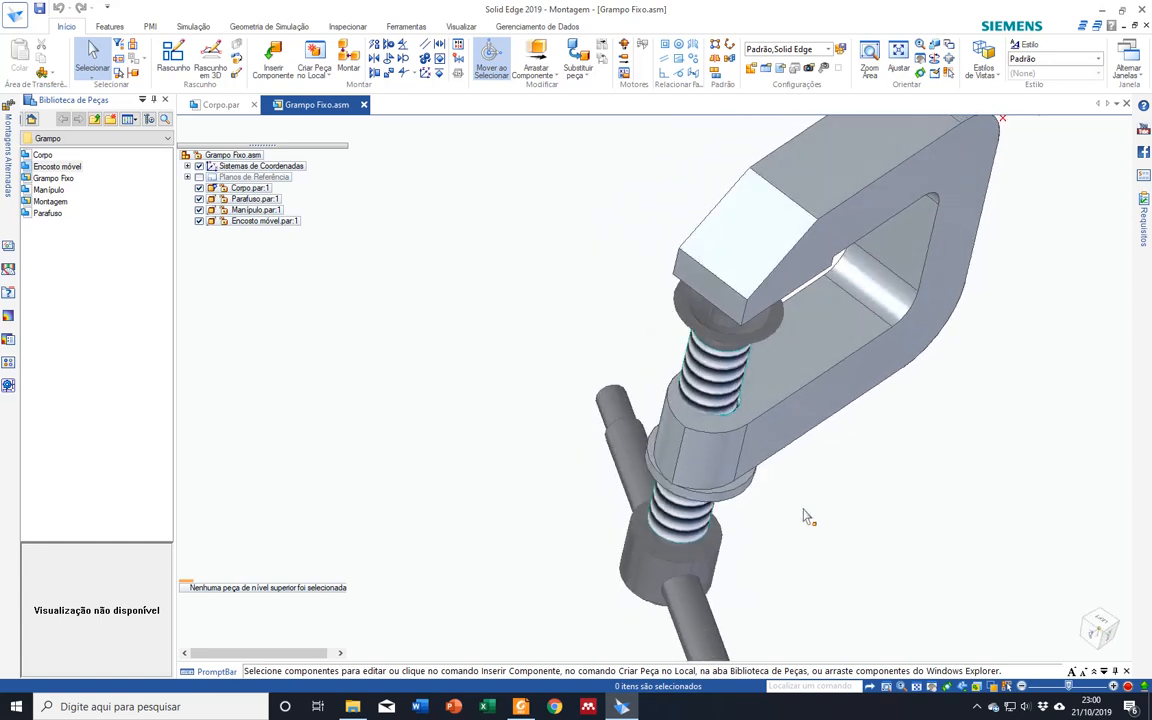
left_click(214, 104)
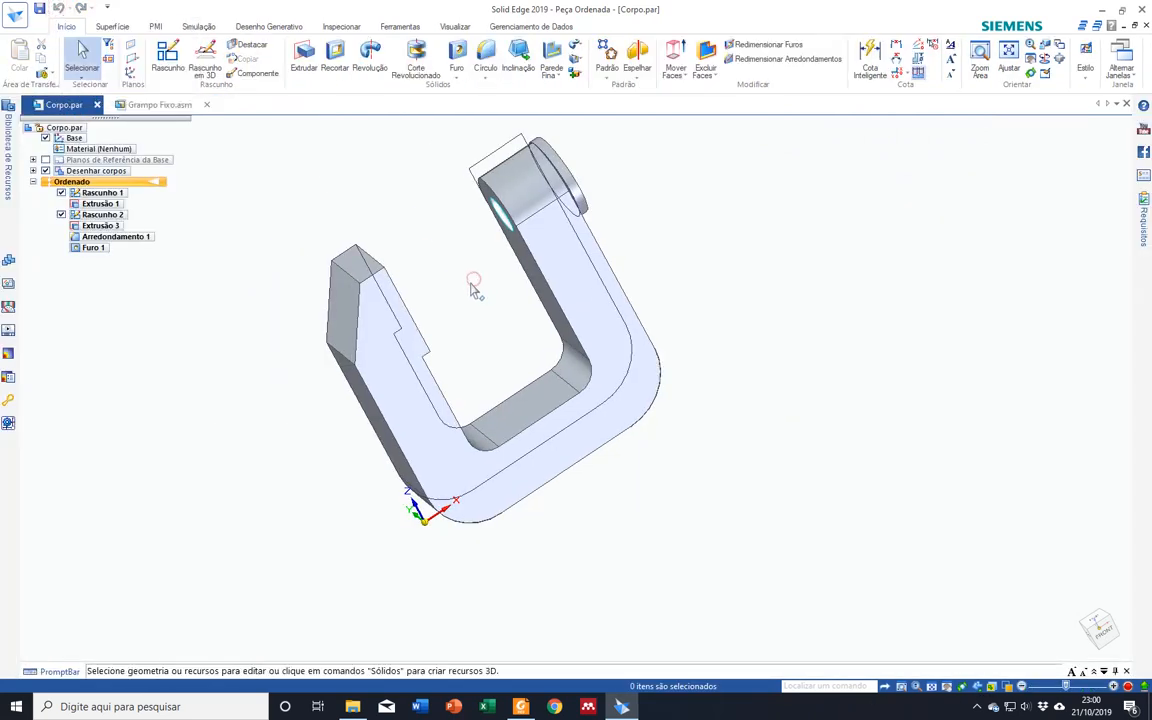
Step: Set the extrusion depth of Extrusão 1, Corpo's C-shaped body, to 18 mm and finish the edit
left_click(118, 205)
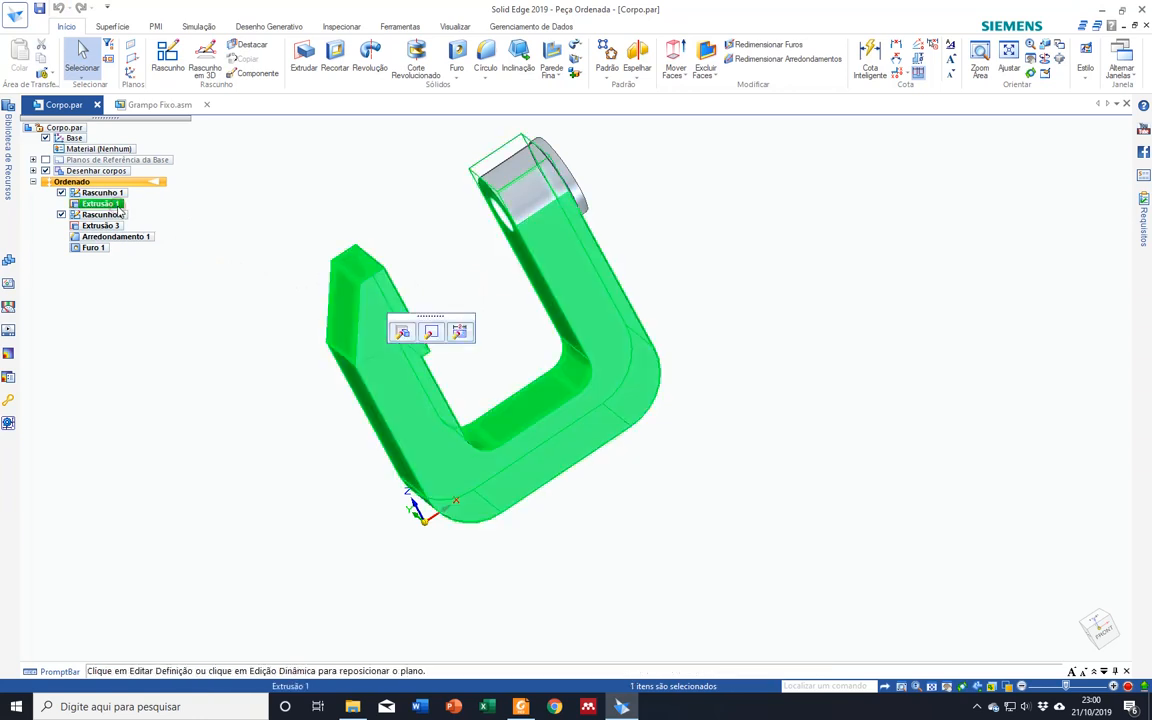
left_click(400, 333)
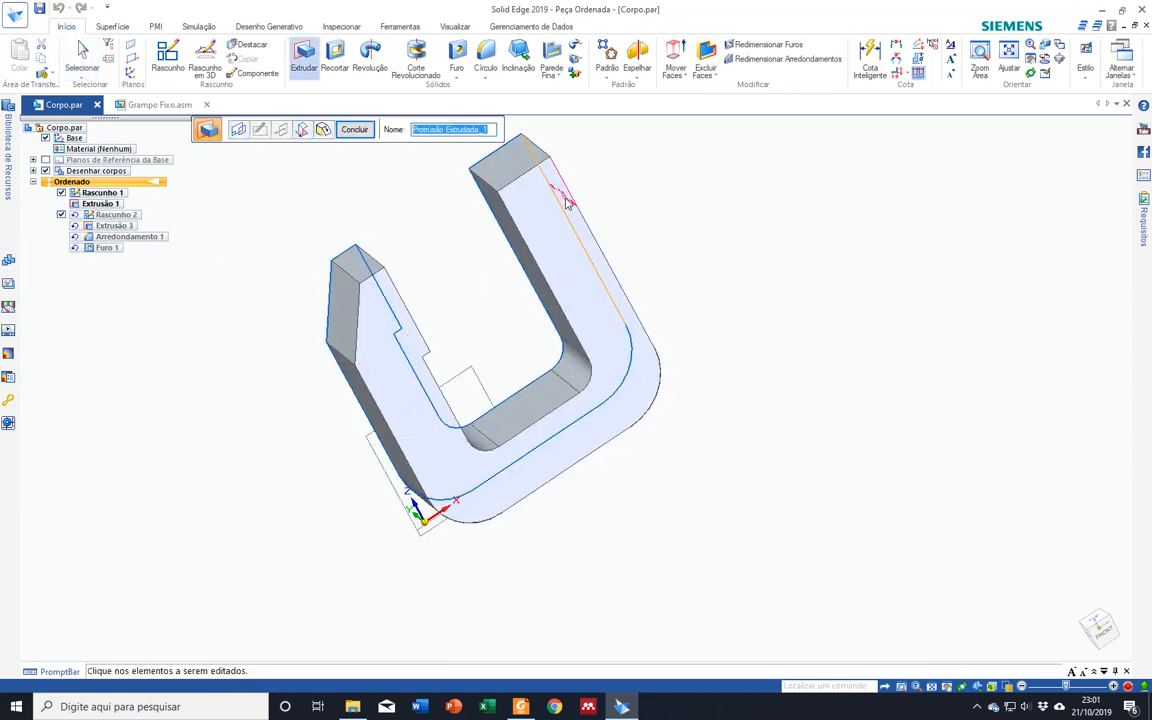
middle_click_drag(568, 200, 563, 239)
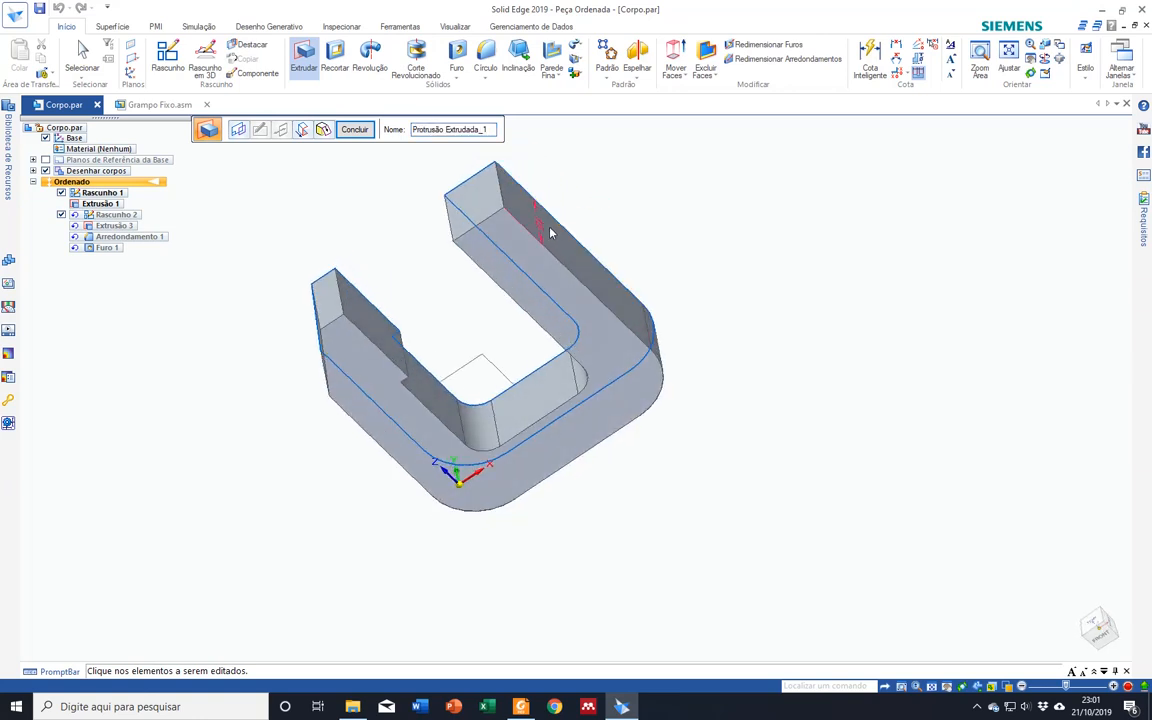
left_click(540, 229)
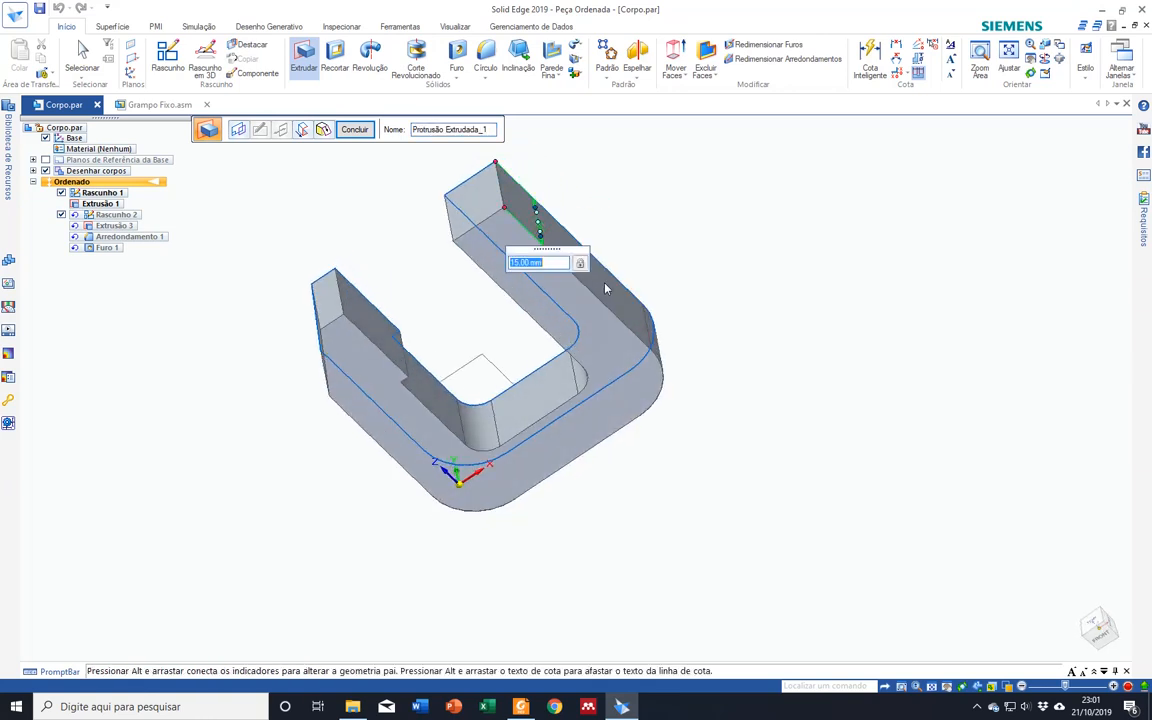
type("18")
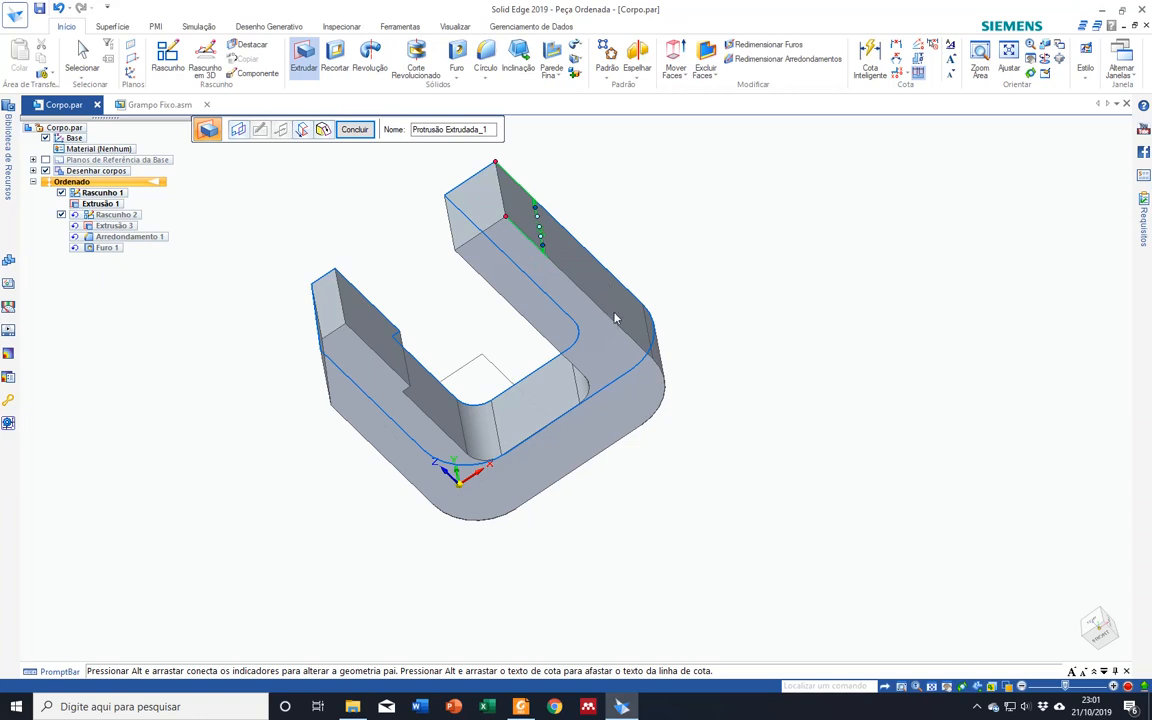
left_click(354, 129)
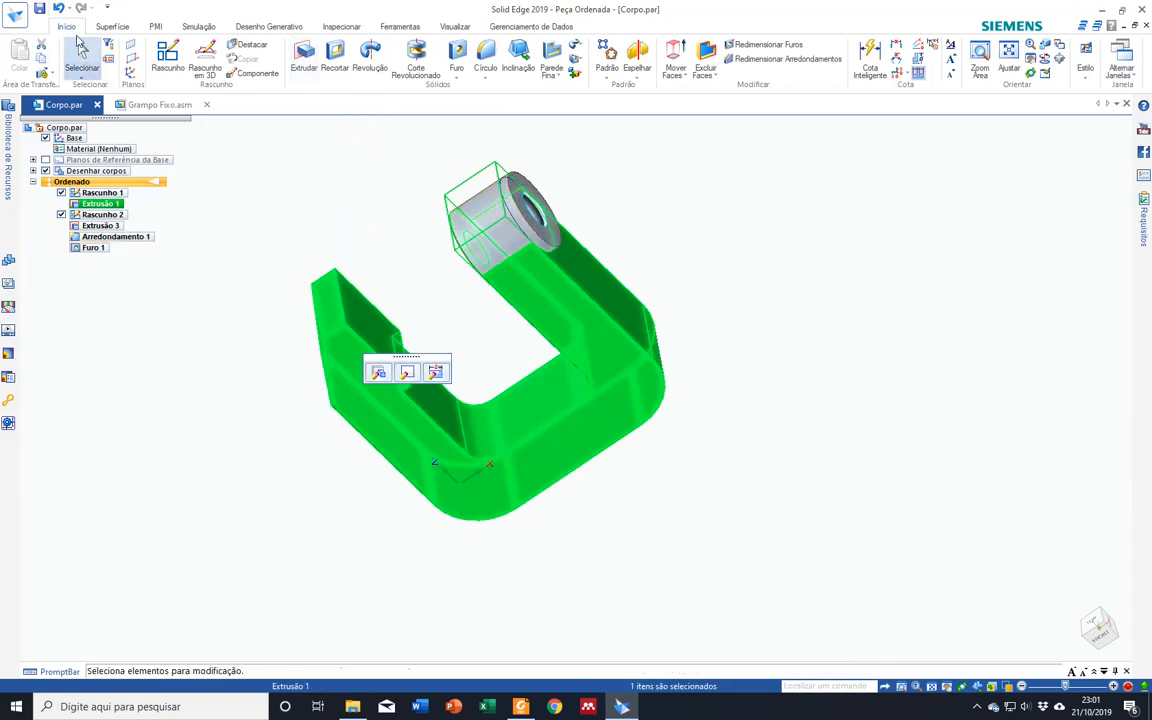
Step: Save the Corpo part and return to the Grampo Fixo assembly to inspect the updated clamp body
left_click(39, 8)
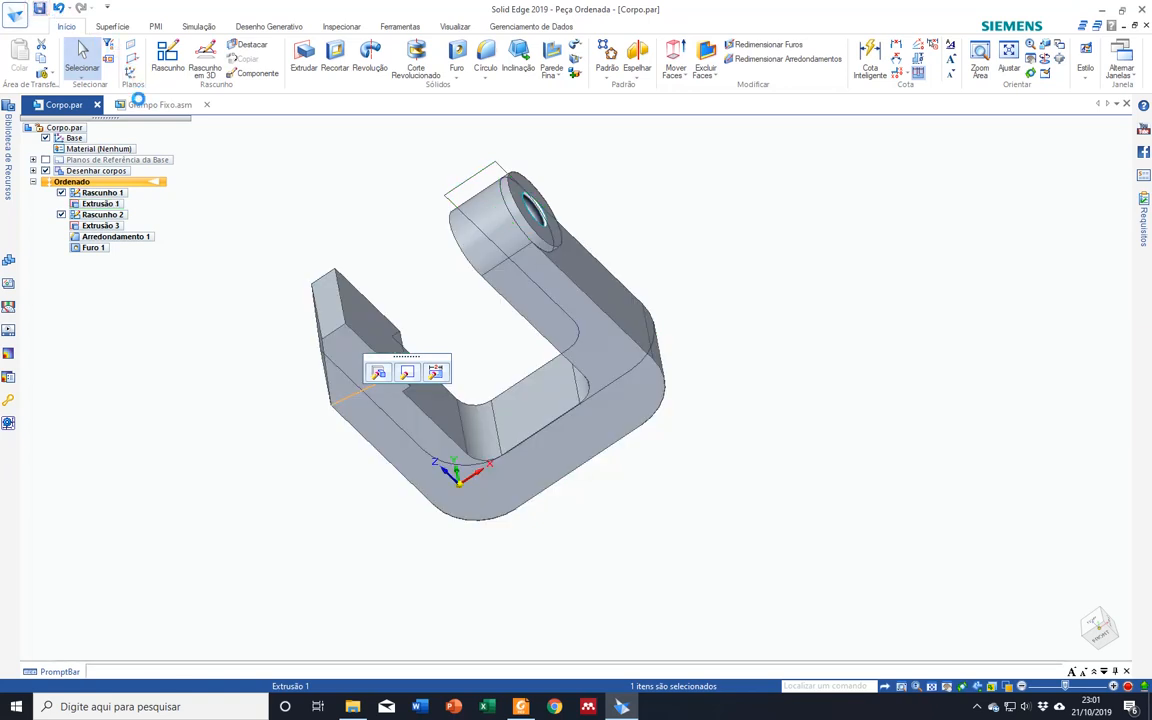
left_click(155, 105)
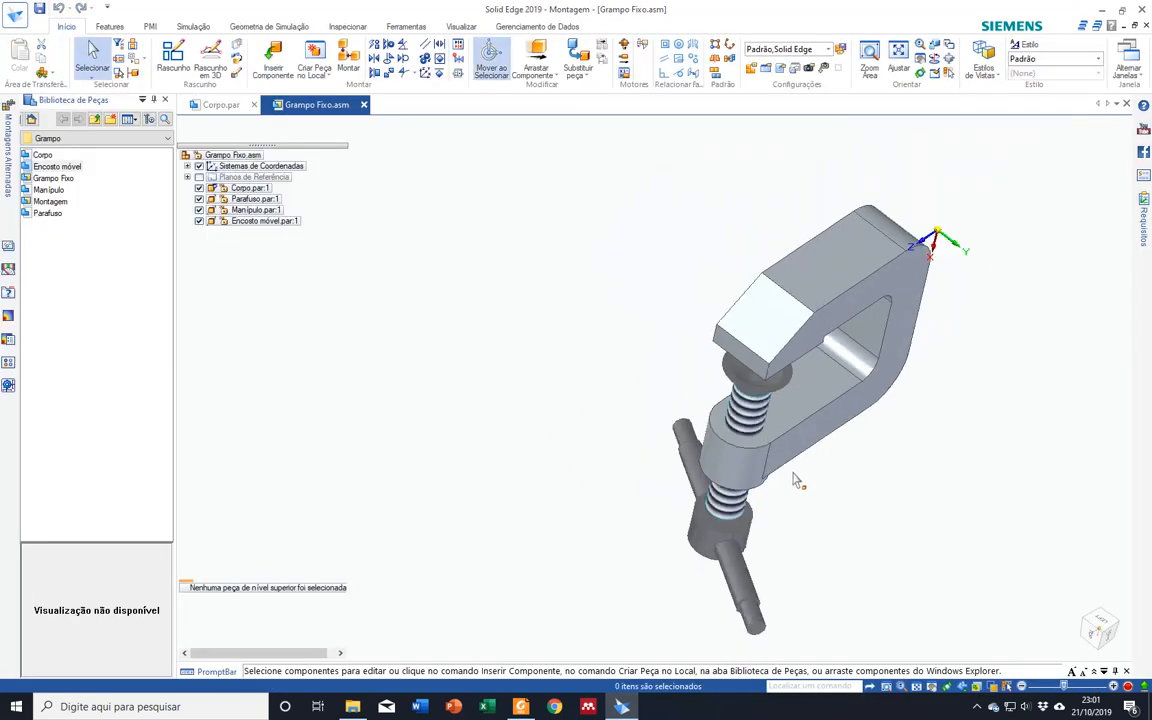
middle_click_drag(763, 473, 815, 420)
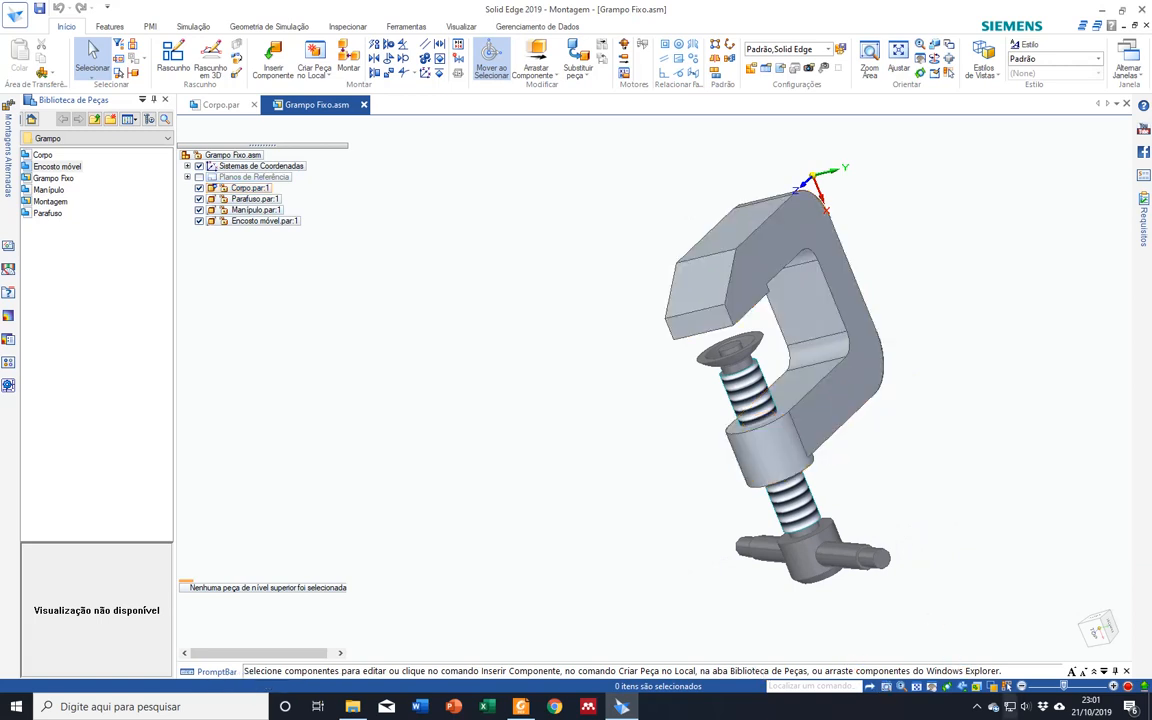
left_click(980, 707)
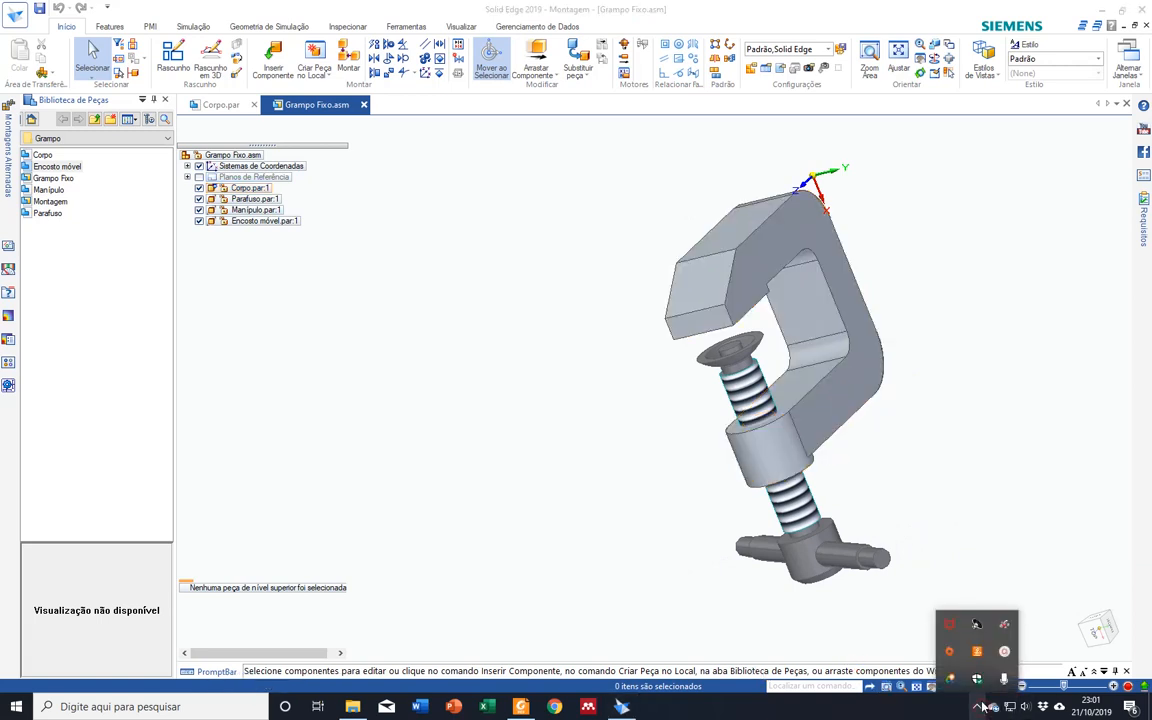
left_click(1004, 680)
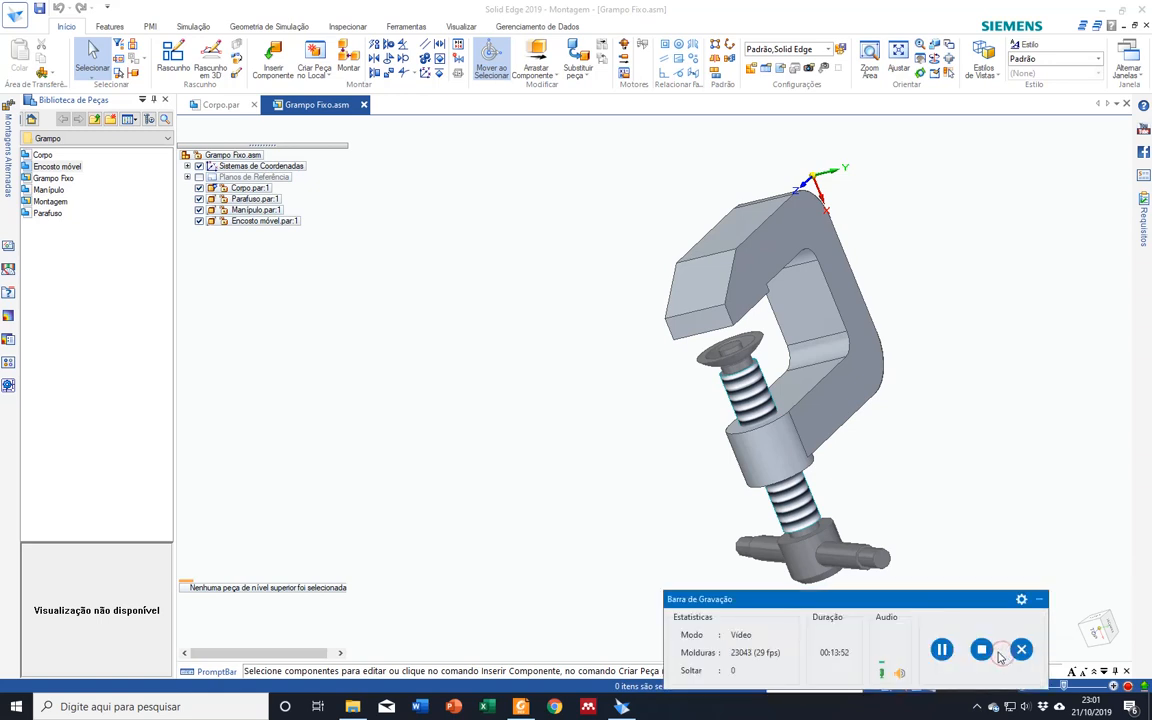